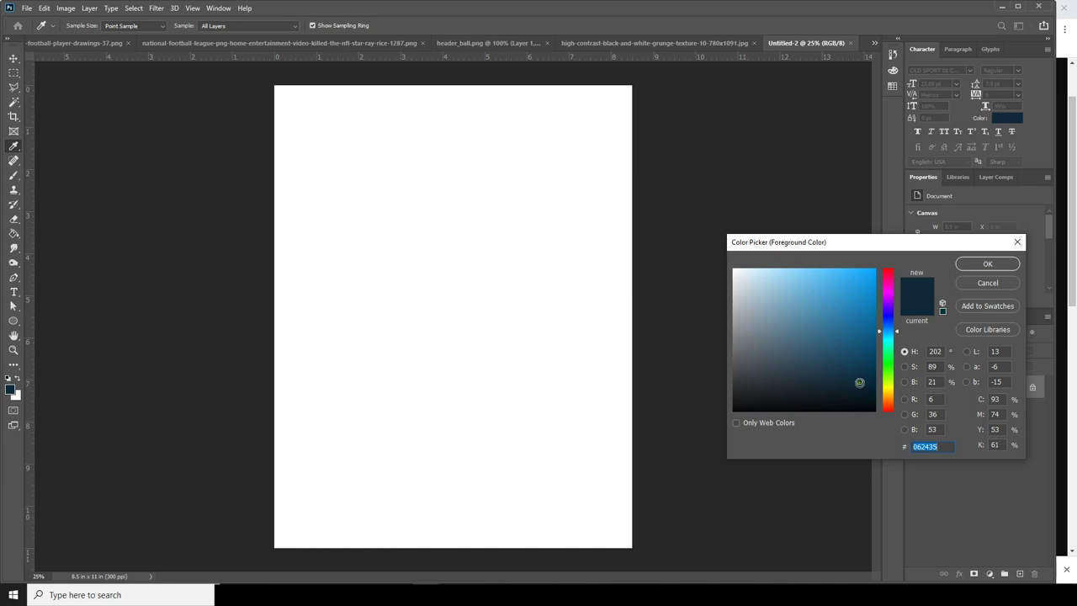
- Set the foreground colour to dark blue #062435 and fill the blank poster background with it
click(986, 264)
key(g)
click(488, 311)
- Bring the NFL football from header_ball.png into the Untitled-2 poster as a new layer
click(46, 43)
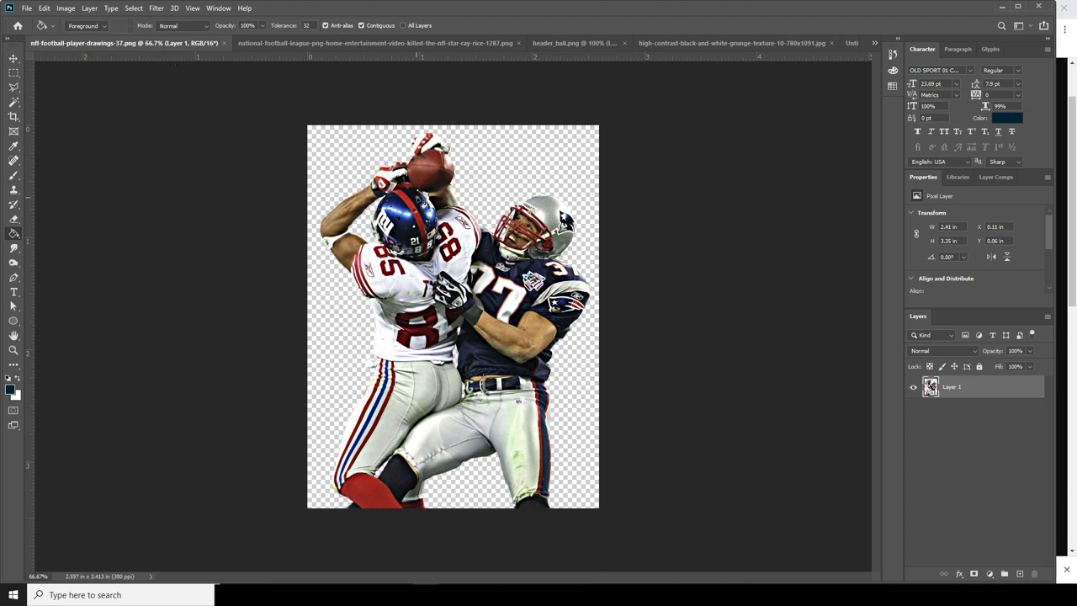
click(429, 42)
click(550, 44)
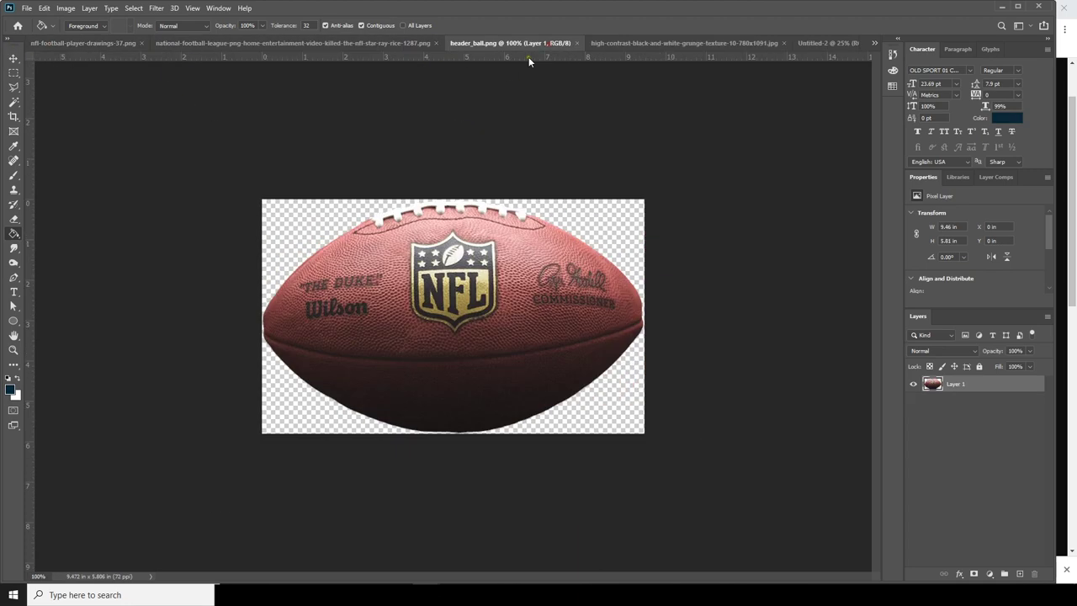
click(13, 58)
drag(520, 265, 459, 351)
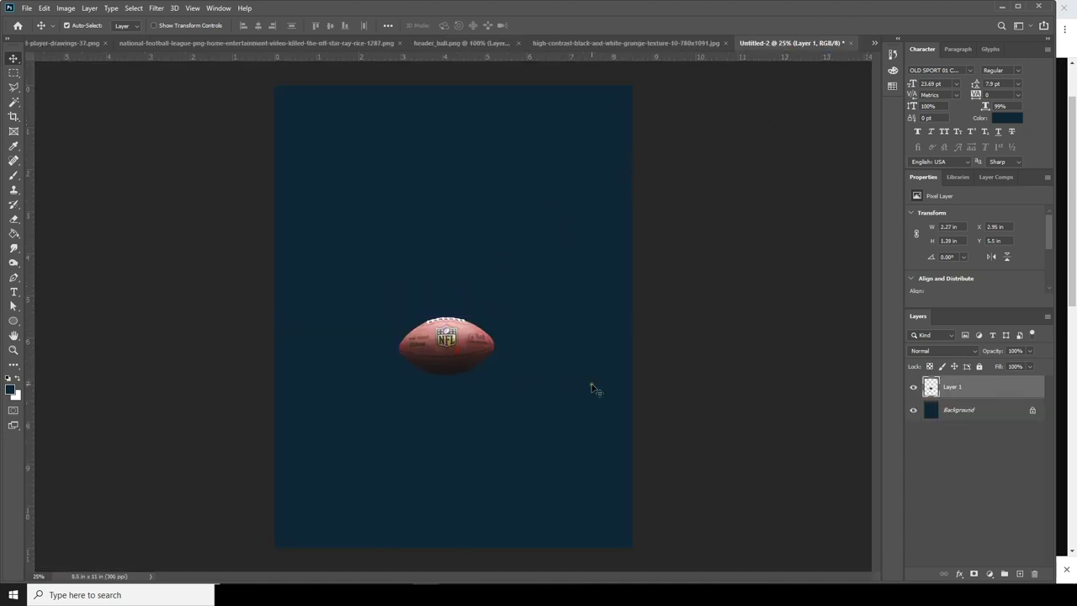
- Enlarge the football to about 9.52 in wide and position it so it spans the poster's lower edge
click(44, 10)
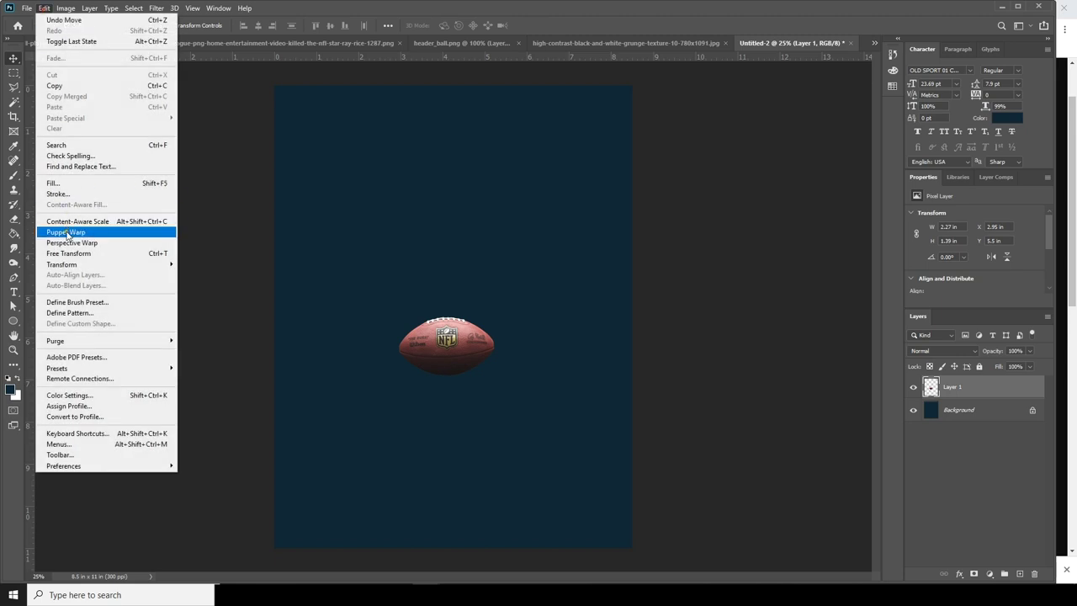
click(97, 253)
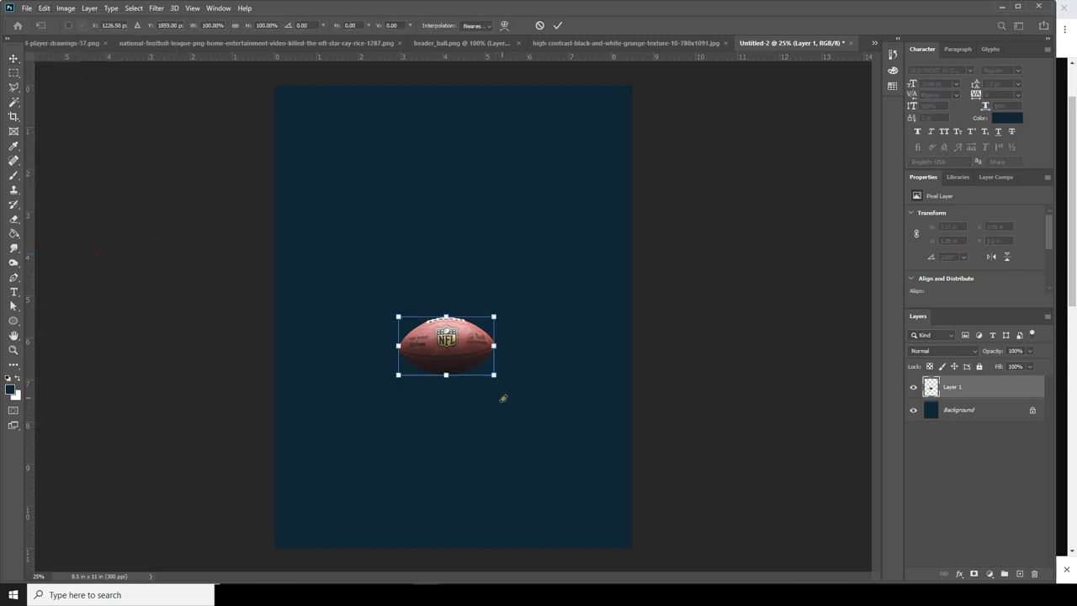
drag(494, 375, 606, 457)
drag(547, 356, 531, 512)
drag(658, 407, 649, 381)
drag(532, 441, 533, 459)
drag(647, 400, 655, 395)
key(Return)
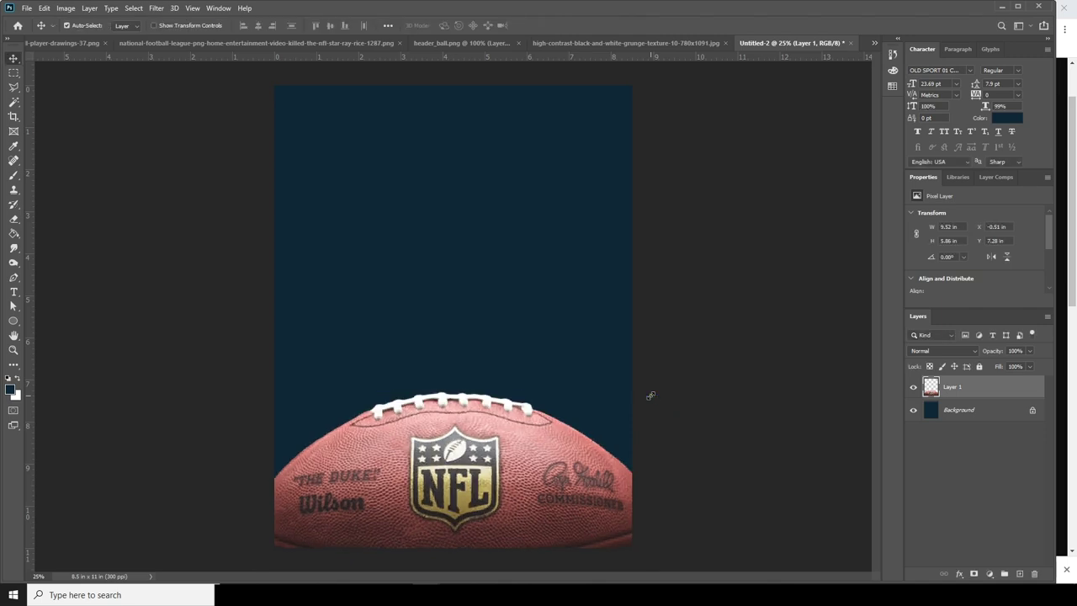
drag(475, 465, 484, 457)
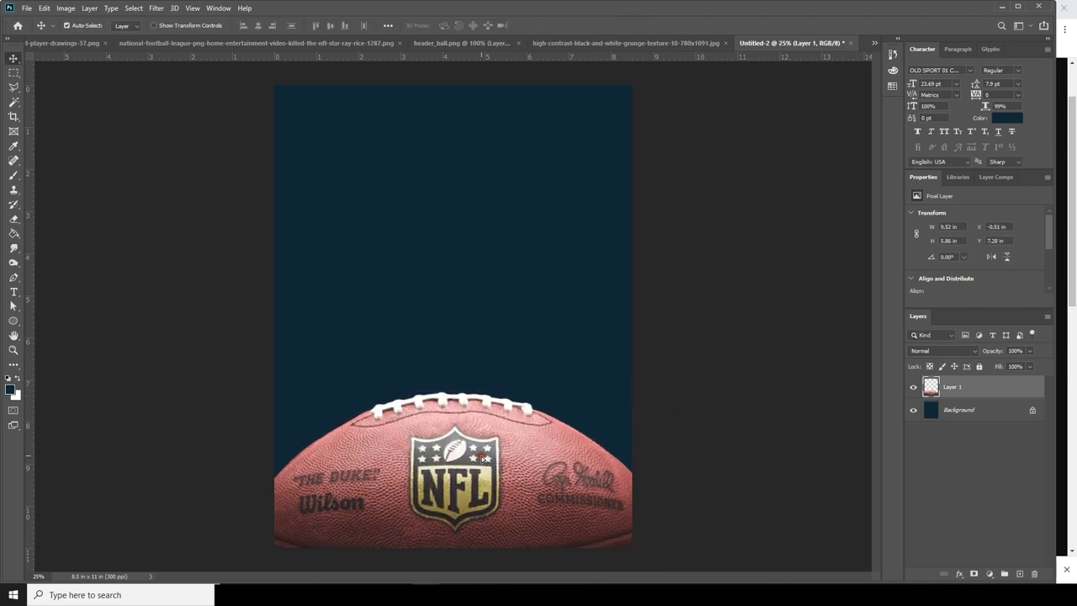
- Bring the purple-jersey player image into the poster and move its layer beneath the football layer
click(63, 43)
click(270, 45)
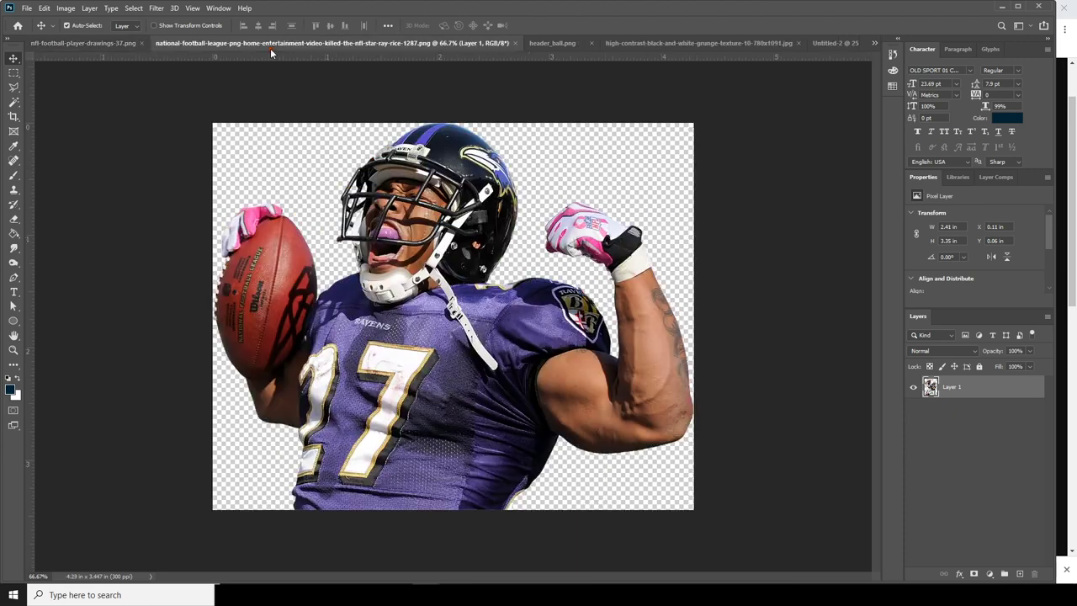
drag(459, 307, 408, 403)
drag(952, 403, 959, 425)
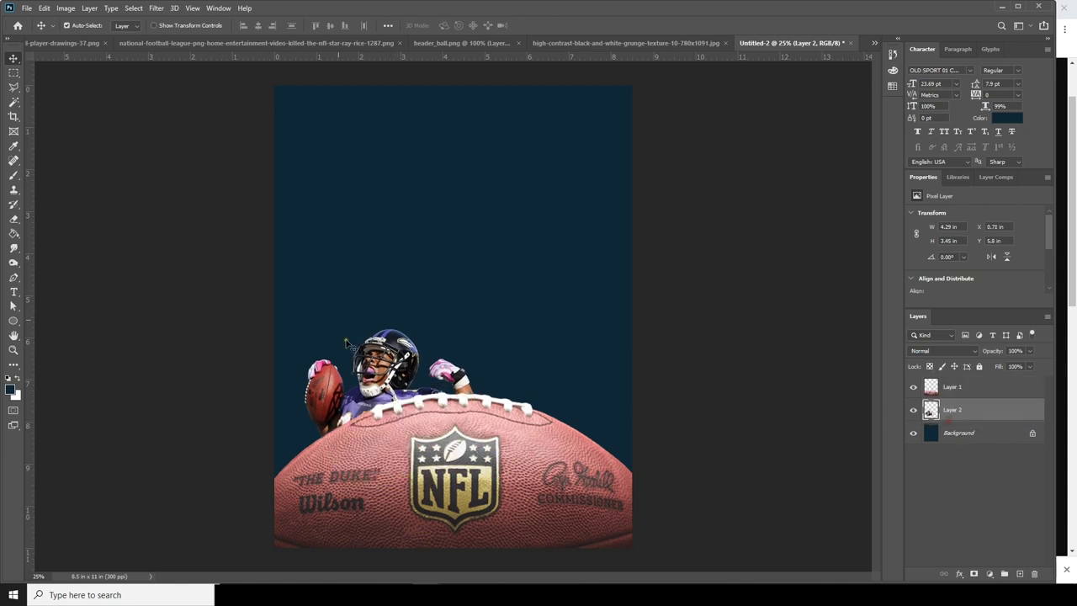
- Scale the purple-jersey player to about 110% and place him behind the football's upper-left side
click(44, 8)
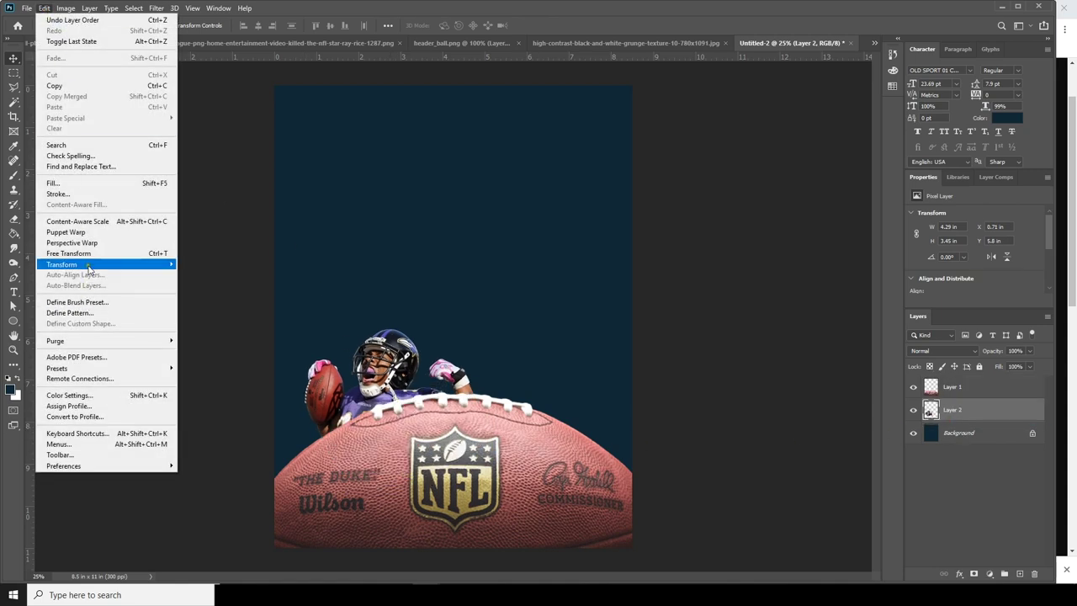
click(84, 253)
drag(483, 330, 496, 316)
drag(438, 371, 411, 355)
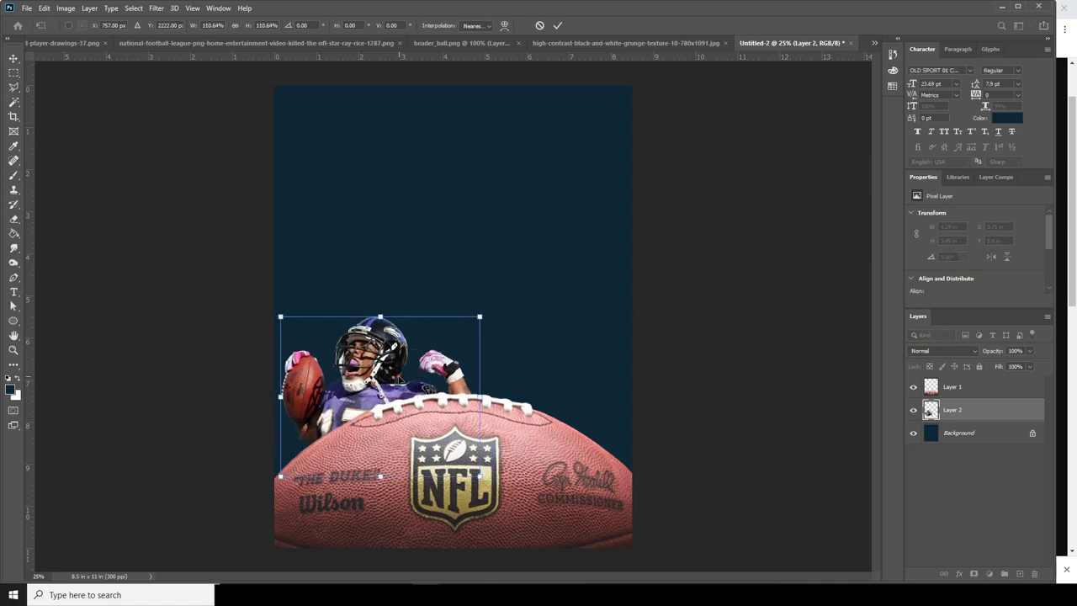
key(Return)
- Copy the quarterback from RW.png into the poster above the football and put the source window away
click(82, 43)
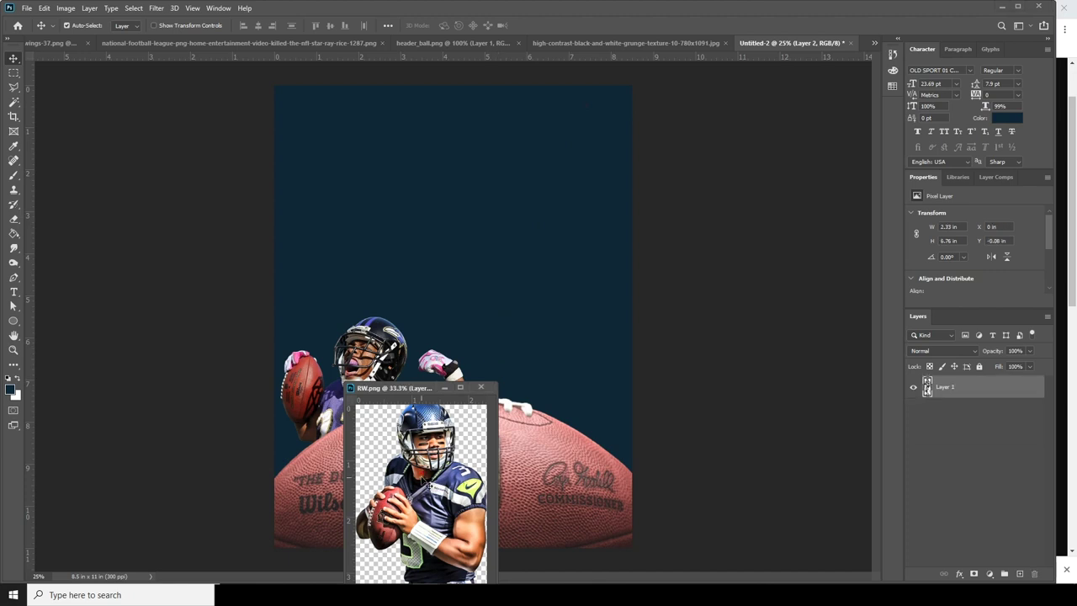
drag(425, 481, 455, 300)
click(446, 389)
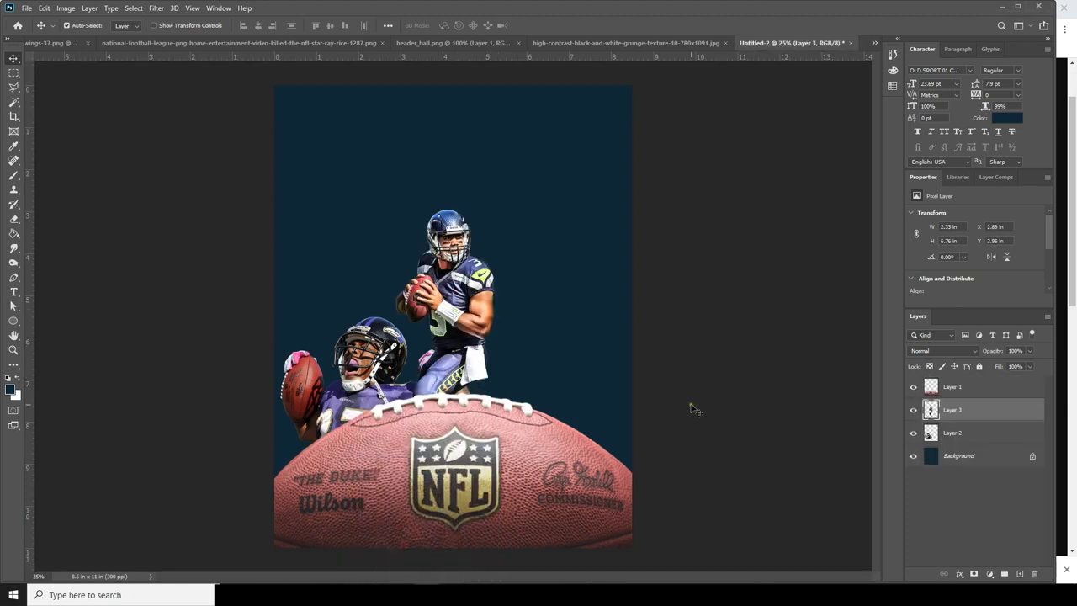
- Enlarge the quarterback to about 4.19 in wide at the poster's centre and move his layer beneath the purple-jersey player's
click(44, 7)
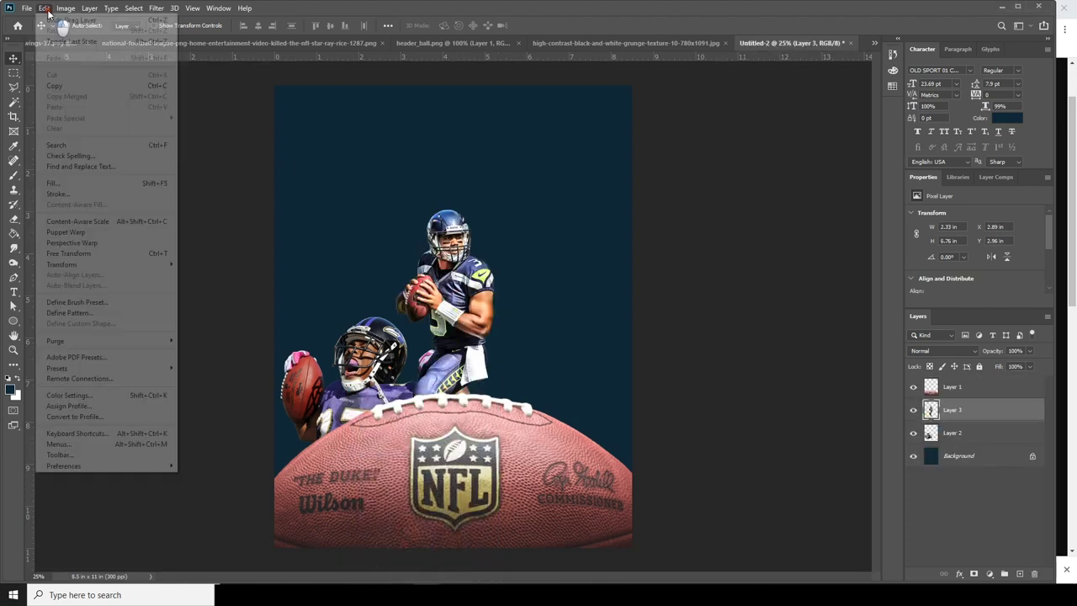
click(96, 250)
drag(499, 499, 538, 601)
drag(477, 247, 469, 311)
key(Return)
drag(932, 433, 940, 437)
drag(503, 291, 504, 297)
- Bring the two-player cutout from nfl-football-player-drawings-37.png into the poster and move its layer beneath the quarterback's
click(92, 42)
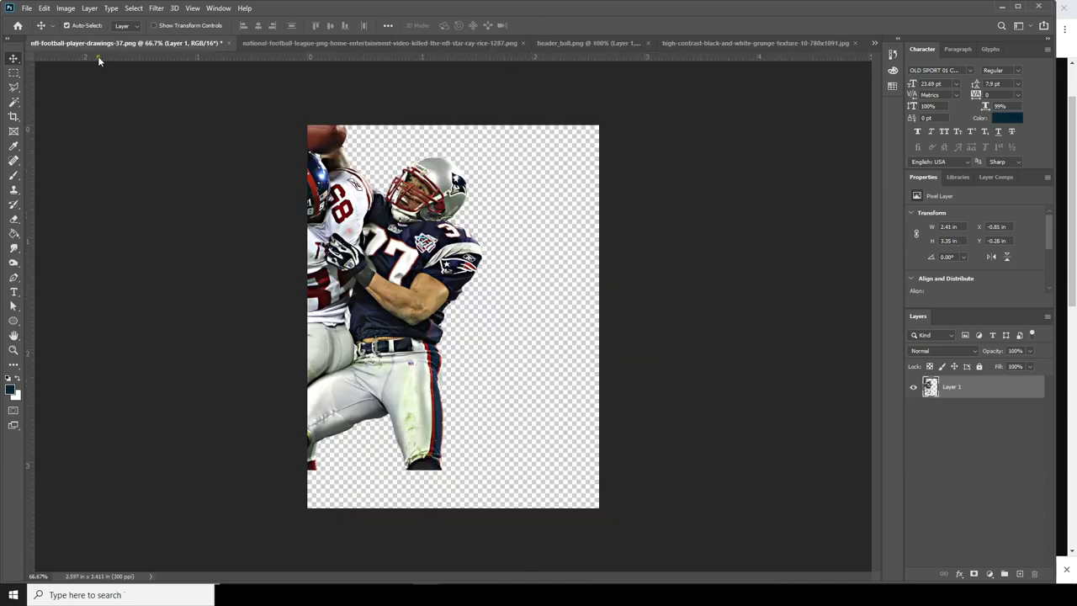
drag(122, 44, 278, 431)
drag(358, 531, 467, 252)
click(517, 228)
drag(951, 447, 918, 463)
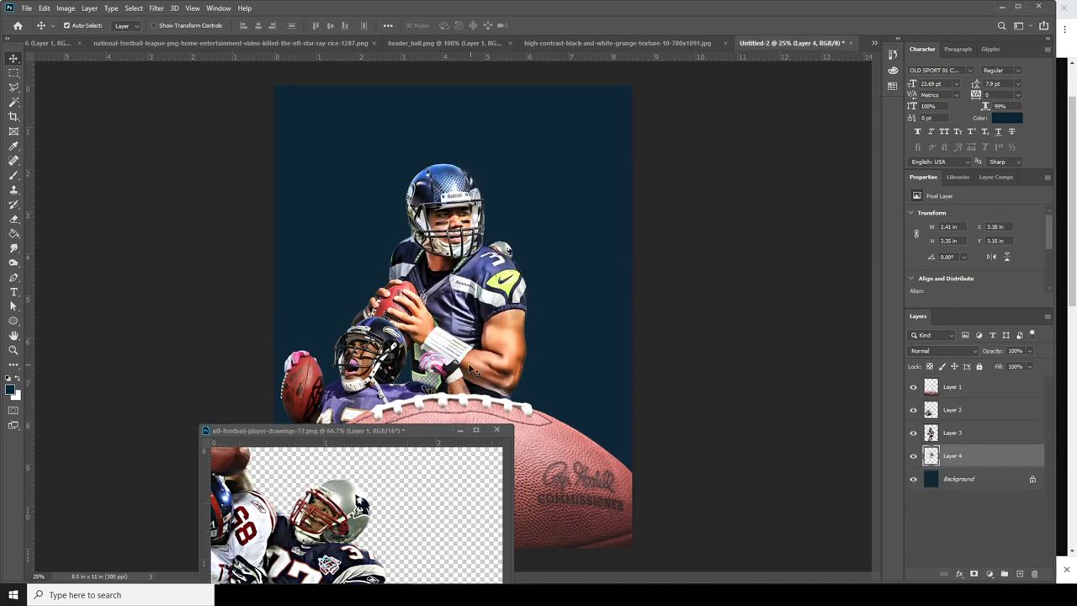
- Enlarge the two-player cutout to about 3.61 × 5.02 in above the quarterback's head and minimise its source window
key(ctrl+t)
drag(514, 199, 492, 144)
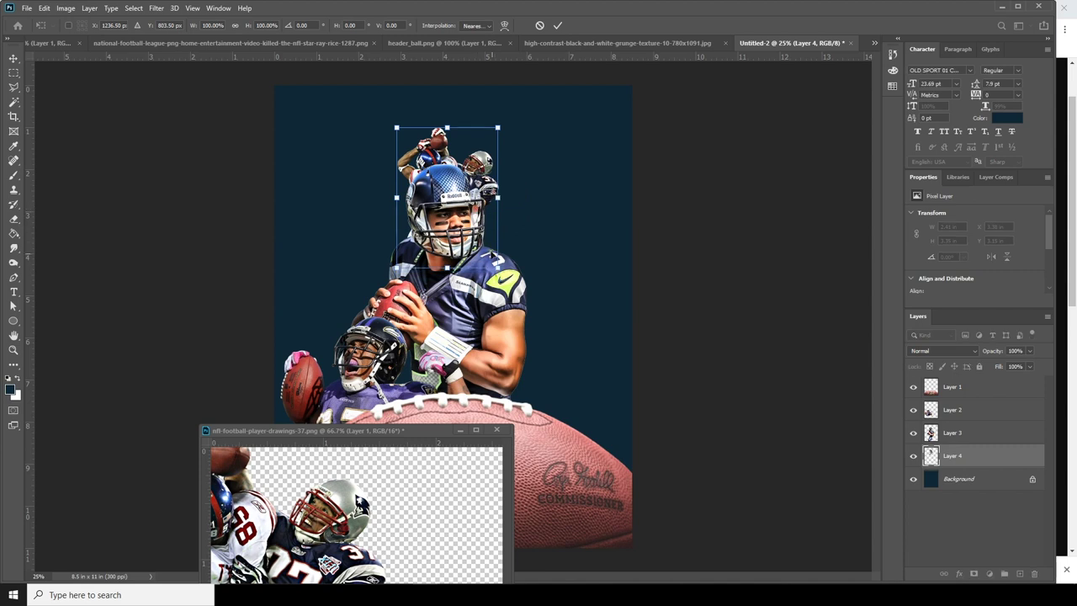
mouse_move(498, 268)
mouse_down()
mouse_move(523, 303)
mouse_move(508, 257)
mouse_up()
key(Return)
key(ctrl+minus)
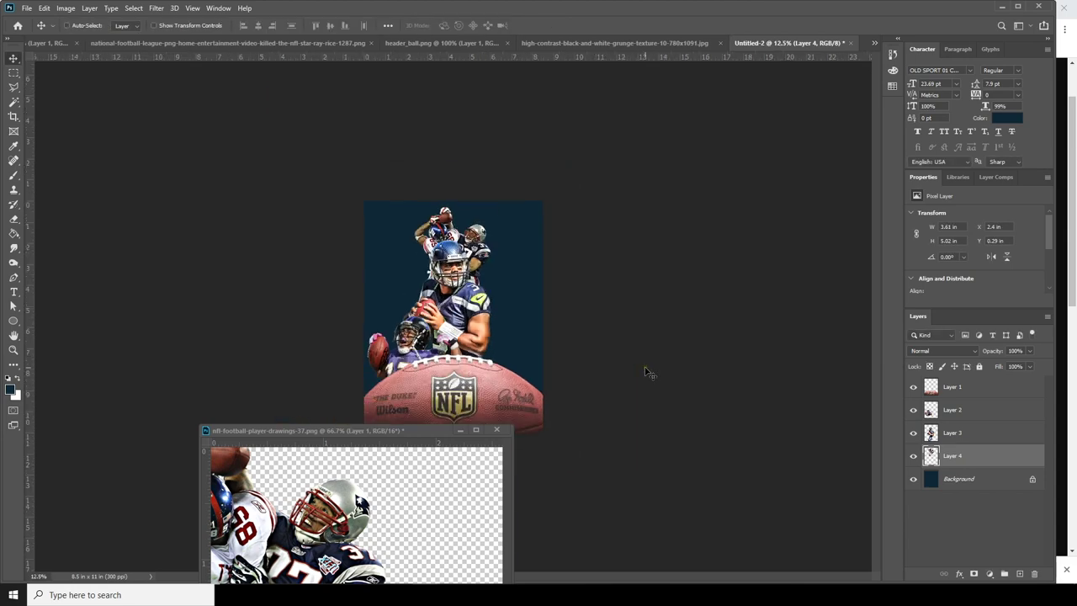
click(455, 430)
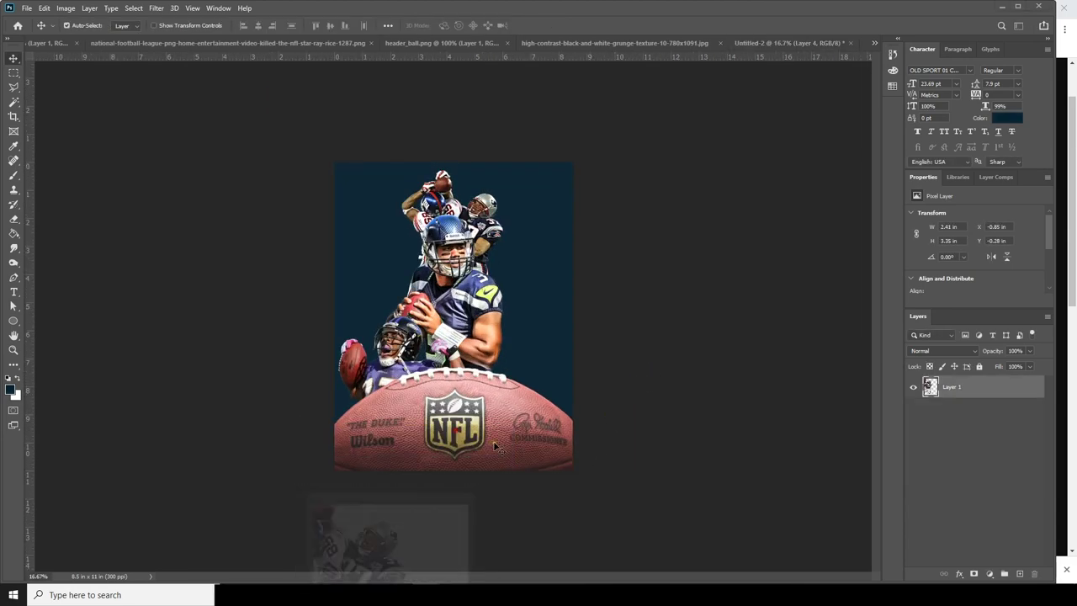
- Bring the silver-helmeted player in the white jersey into the poster and place his layer directly beneath the football layer
click(45, 43)
drag(425, 206, 524, 360)
drag(942, 455, 968, 399)
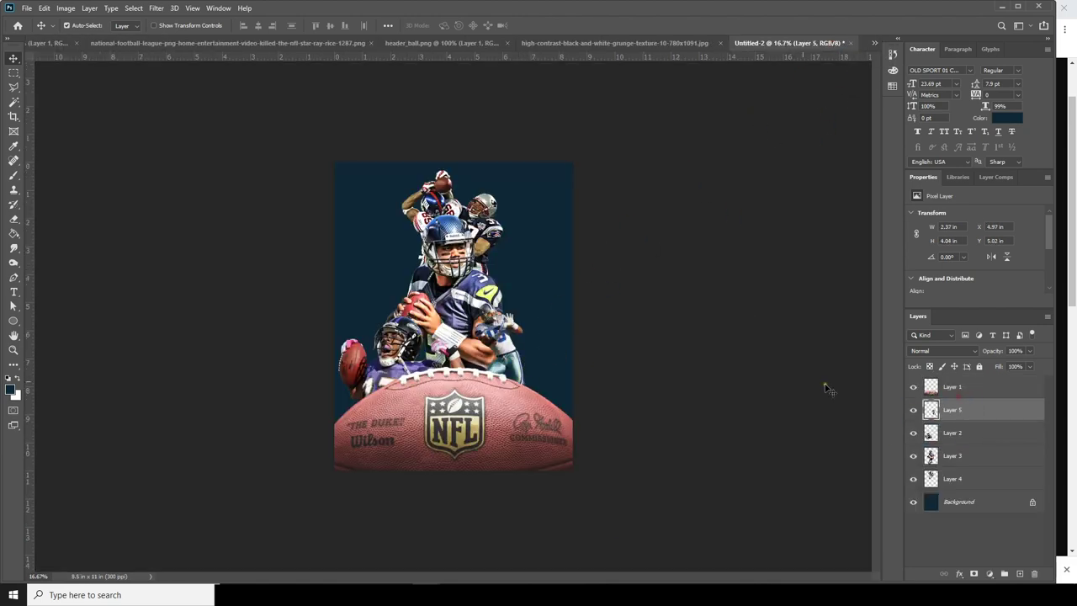
- Scale the white-jersey player to about 210% and place him behind the football's upper-right side
click(44, 8)
click(101, 253)
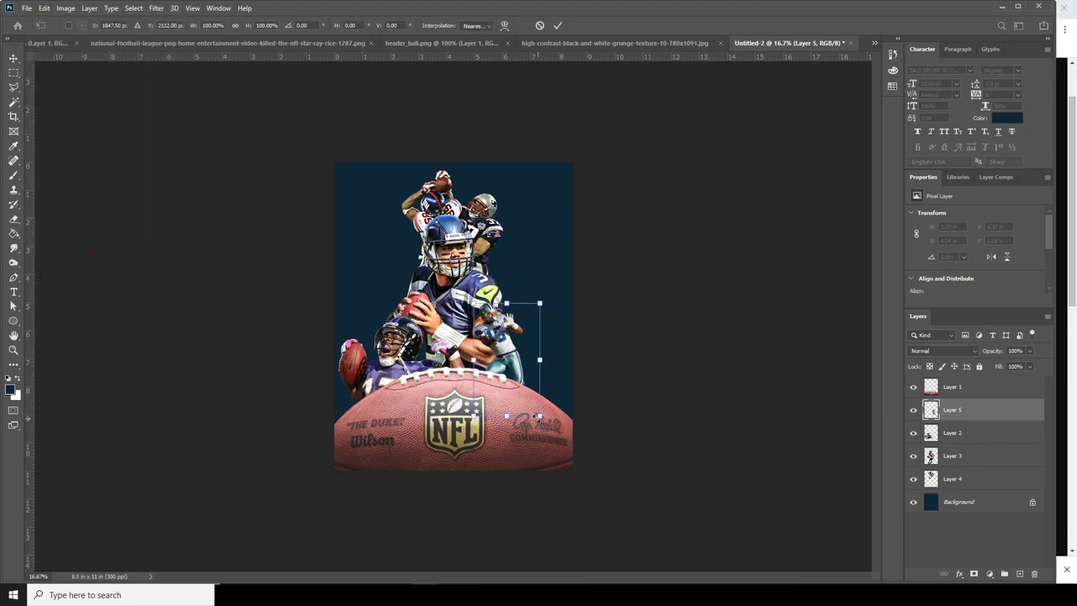
drag(539, 416, 576, 420)
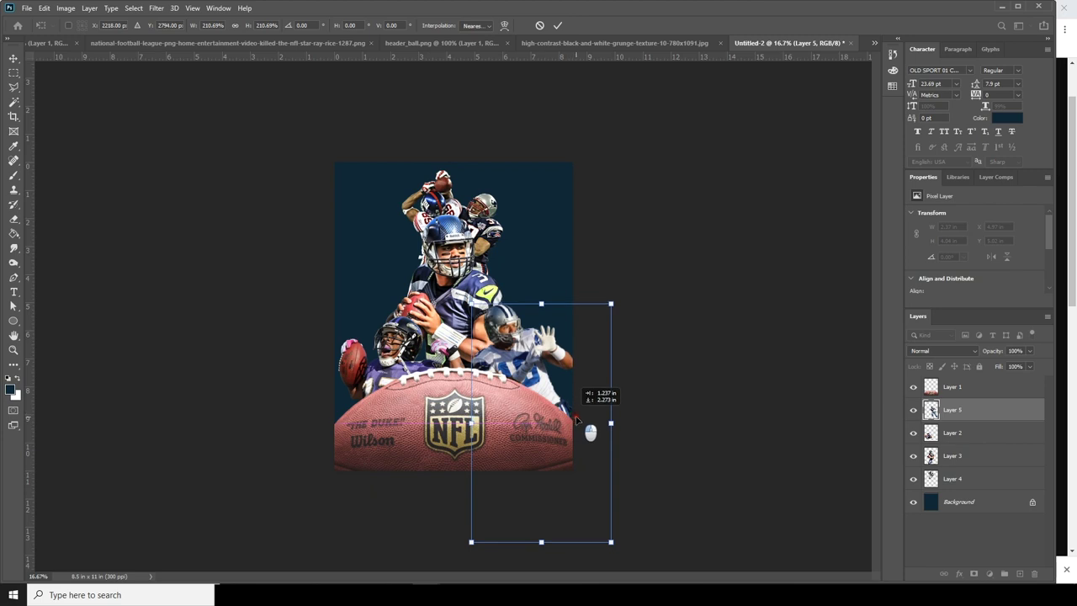
key(Return)
- Select the quarterback layer and shift the quarterback slightly to the right
key(ctrl+plus)
key(ctrl+plus)
key(ctrl+minus)
right_click(476, 294)
click(488, 299)
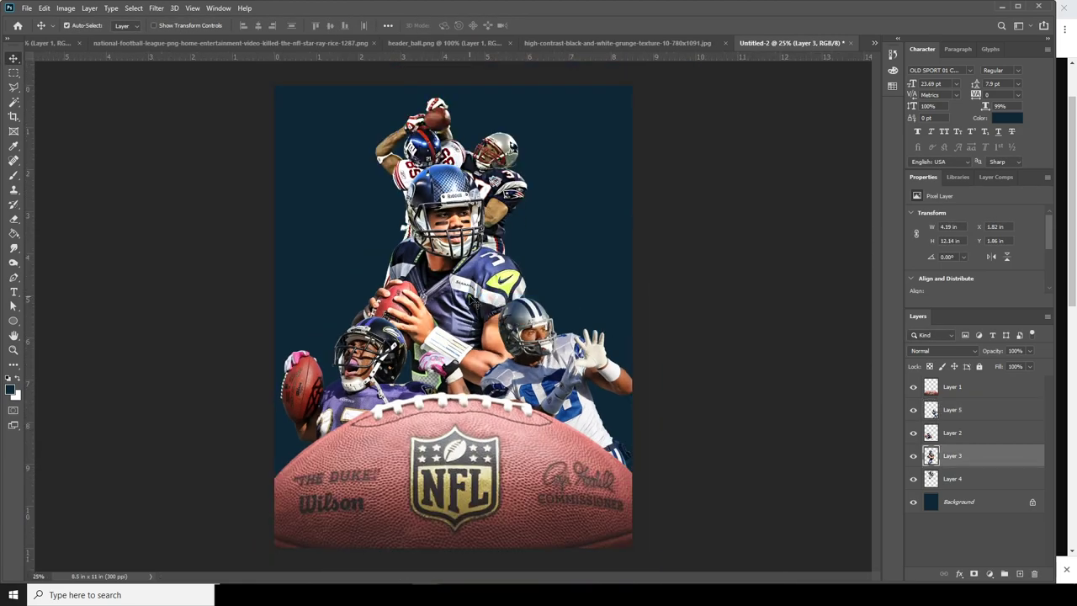
drag(468, 294, 479, 296)
- Scale the purple-jersey player to about 115%, rotate him about 4.3° clockwise and reposition him beside the quarterback
right_click(374, 379)
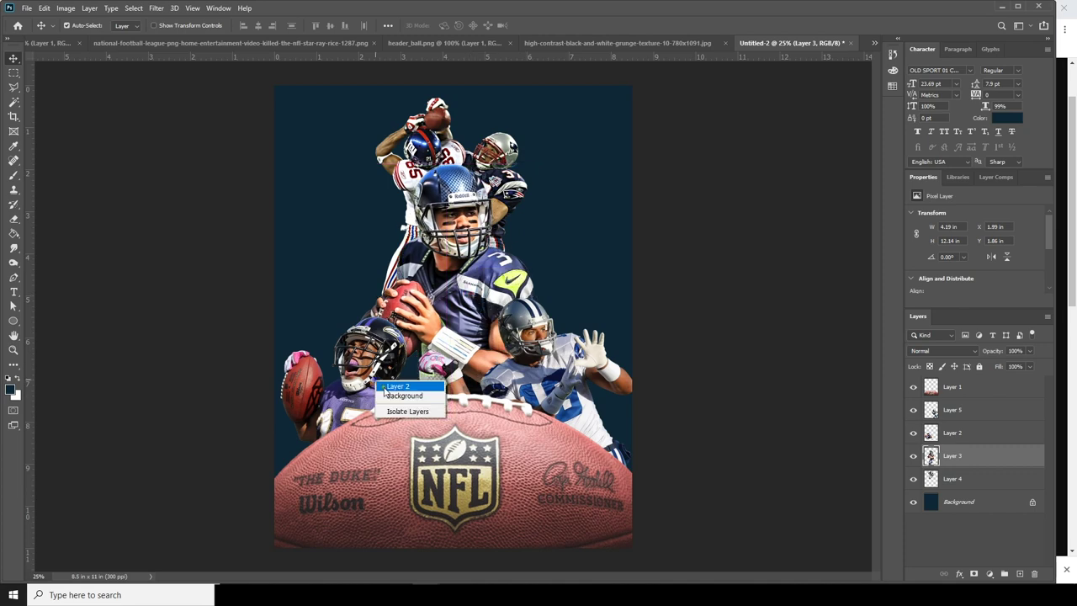
click(387, 383)
key(ctrl+t)
mouse_move(515, 322)
mouse_down()
mouse_move(496, 328)
mouse_move(500, 318)
mouse_up()
mouse_move(429, 357)
mouse_down()
mouse_move(432, 379)
mouse_move(441, 370)
mouse_move(417, 359)
mouse_move(431, 357)
mouse_up()
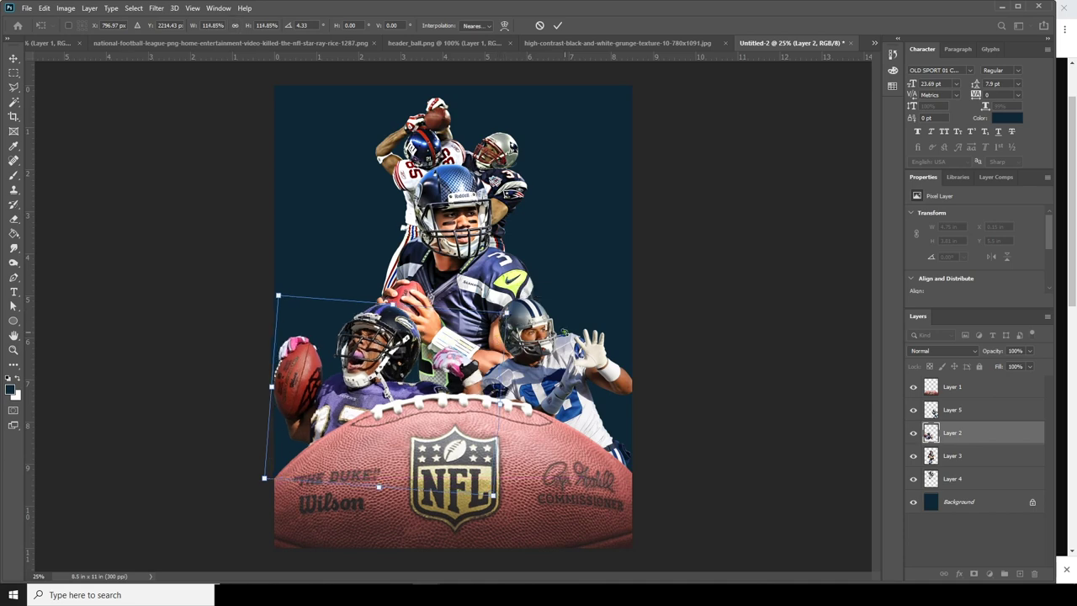
key(Return)
- Shrink the purple-jersey player to about 4.76 in wide and move him closer to the poster's centre
key(ctrl+minus)
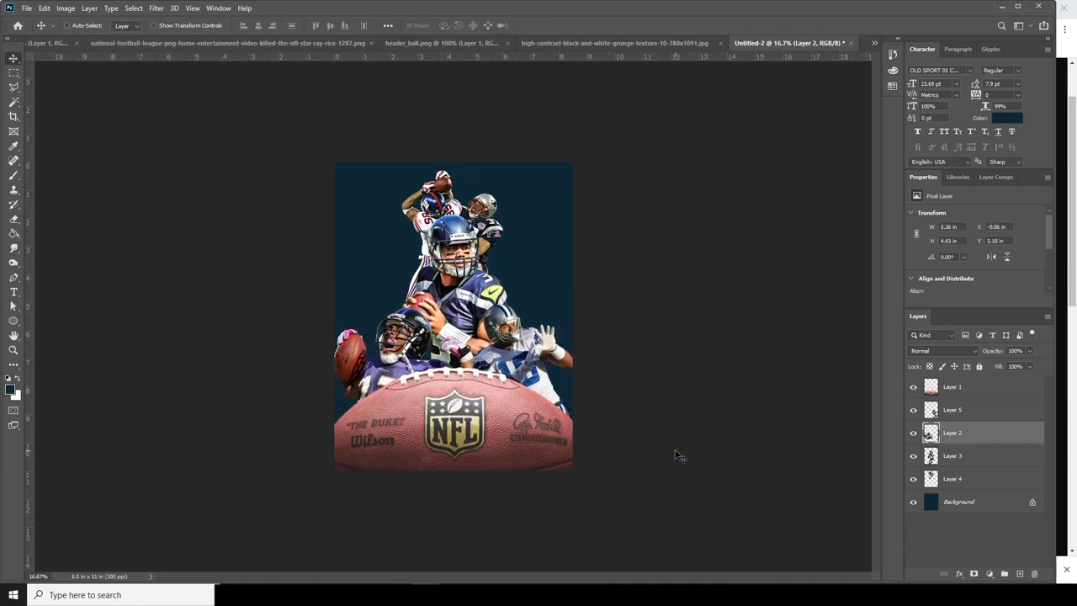
key(ctrl+t)
drag(492, 438, 475, 425)
mouse_move(450, 383)
mouse_down()
mouse_move(461, 384)
mouse_move(445, 368)
mouse_up()
key(Return)
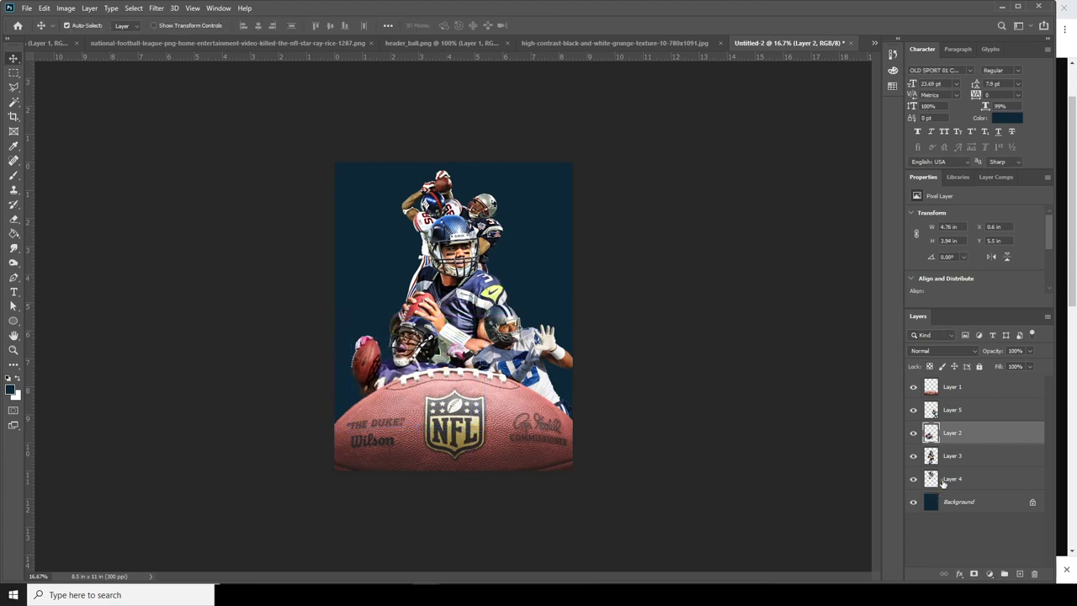
- Scale the football down to about 90% and shift it lower so it fits the poster's full width
click(951, 387)
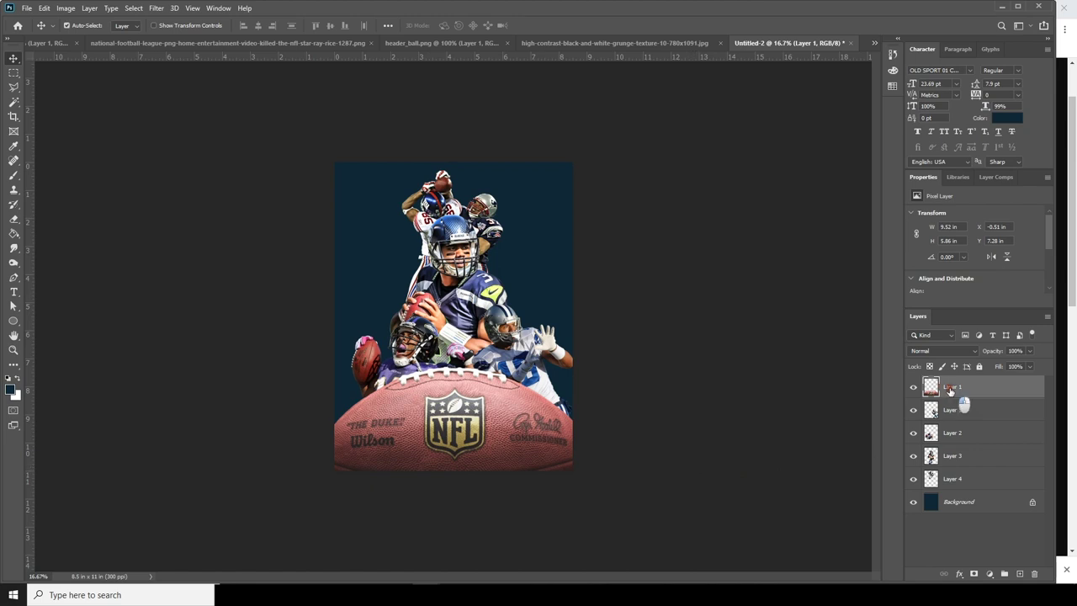
key(ctrl+t)
drag(584, 530, 575, 519)
drag(526, 477, 528, 485)
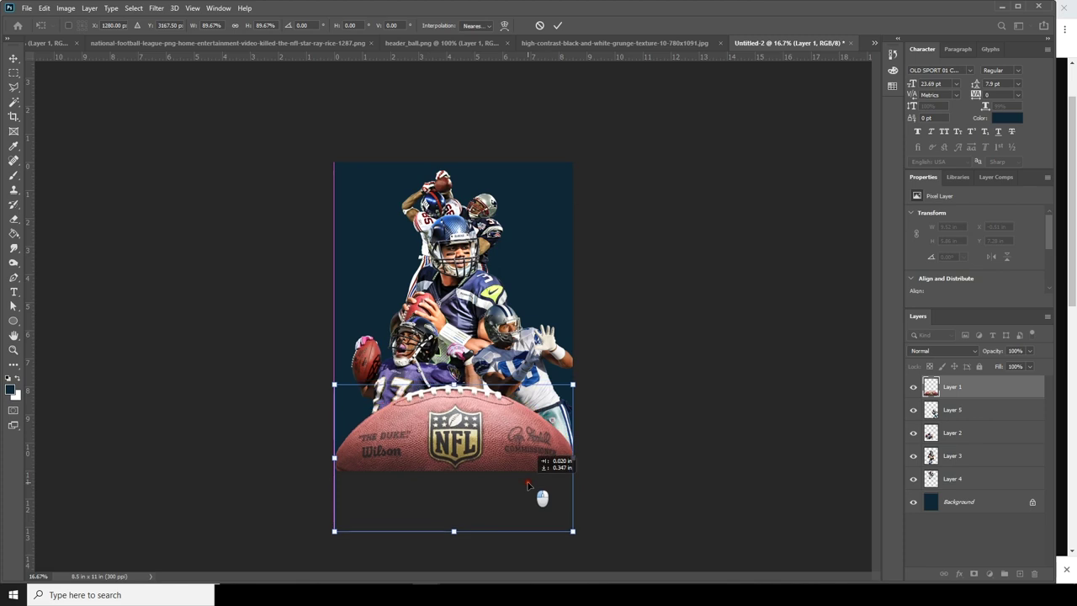
drag(528, 484, 528, 485)
key(Return)
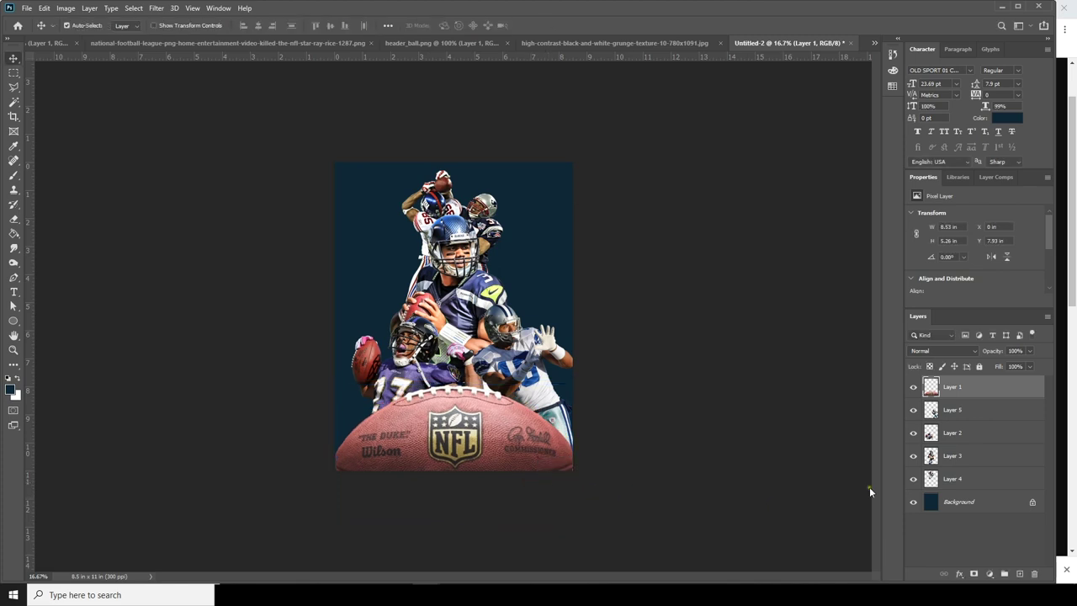
- Move the white-jersey player about 0.44 in left and 0.25 in down, closer to the quarterback
click(932, 410)
key(ctrl+t)
drag(562, 405, 556, 413)
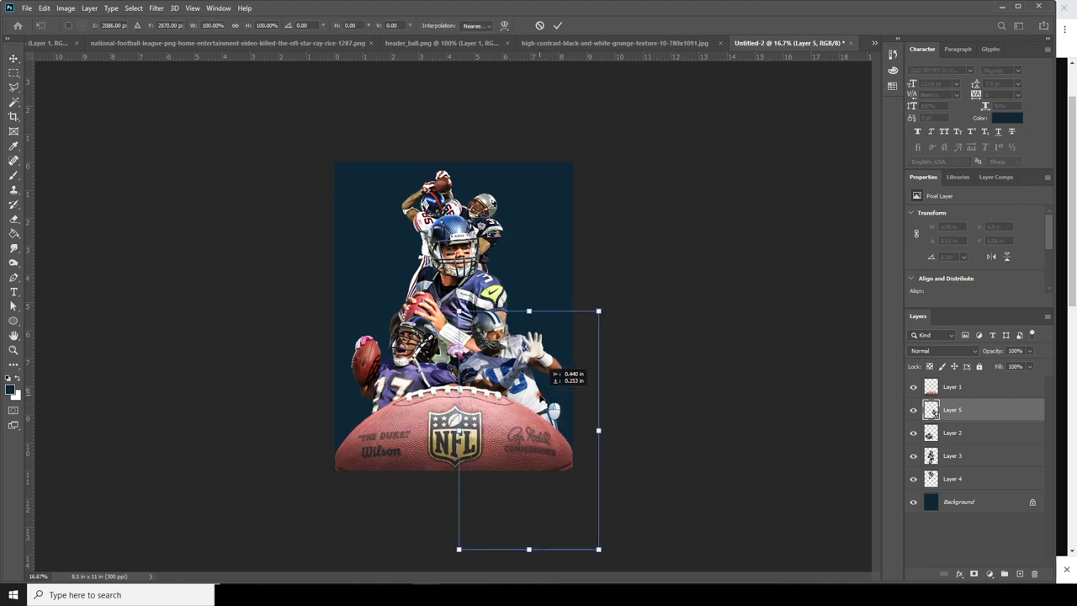
drag(556, 412, 556, 412)
key(Return)
- Open the football layer in the Camera Raw Filter and set its Clarity to +100 and Highlights to -100
key(ctrl+0)
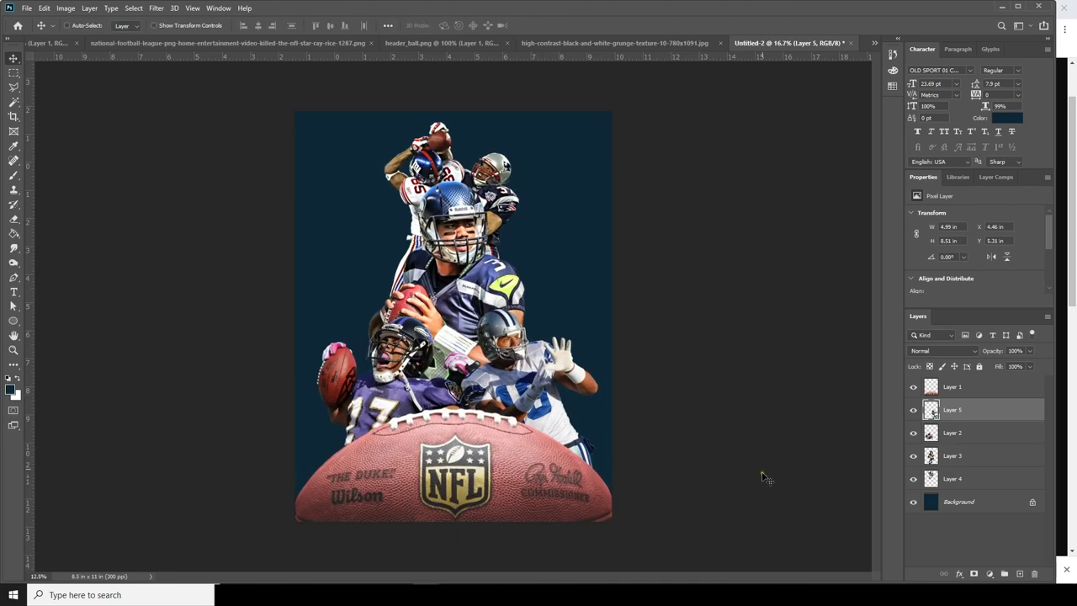
key(ctrl+0)
key(ctrl+plus)
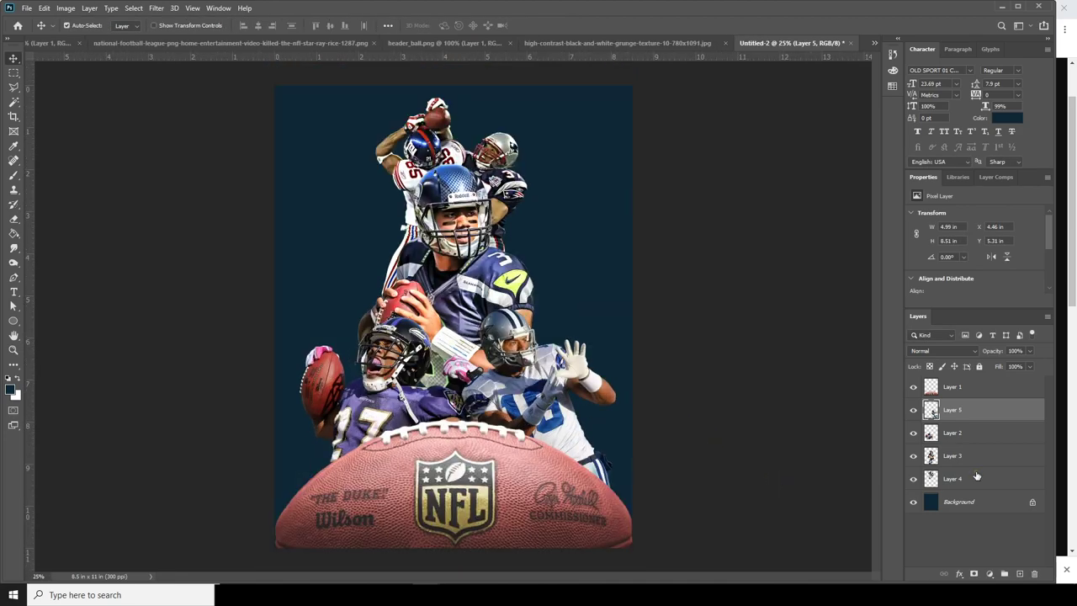
key(ctrl+minus)
key(ctrl+plus)
click(932, 388)
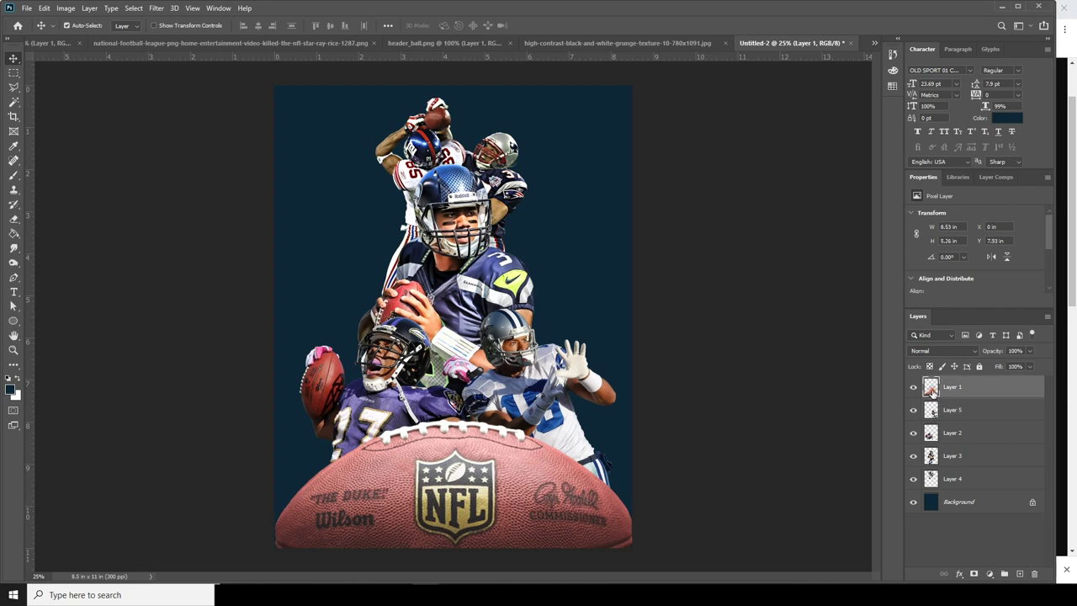
click(156, 9)
click(199, 75)
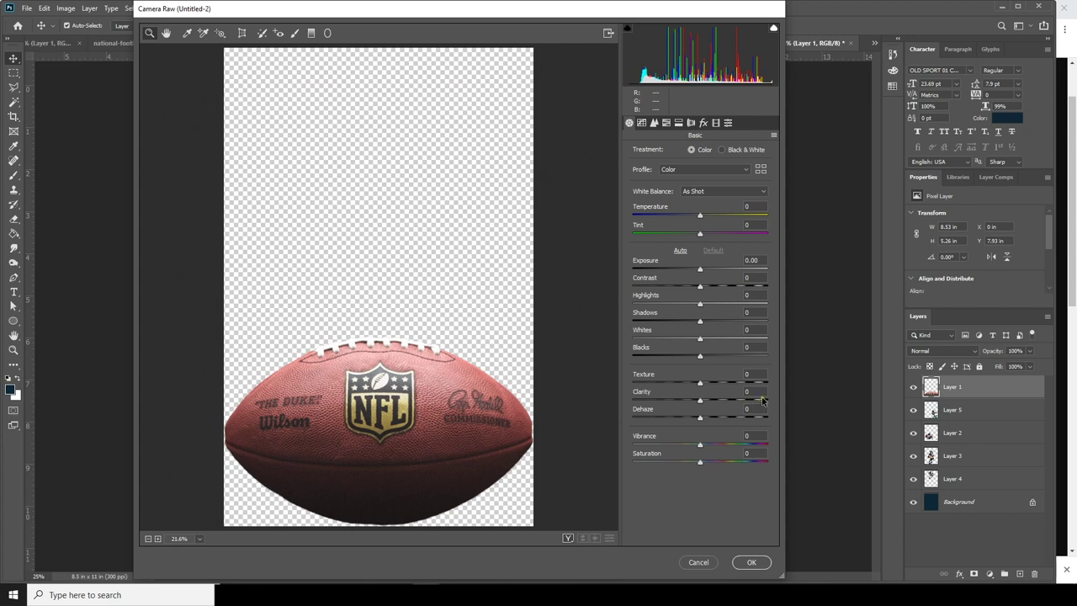
drag(763, 401, 774, 401)
drag(685, 303, 557, 312)
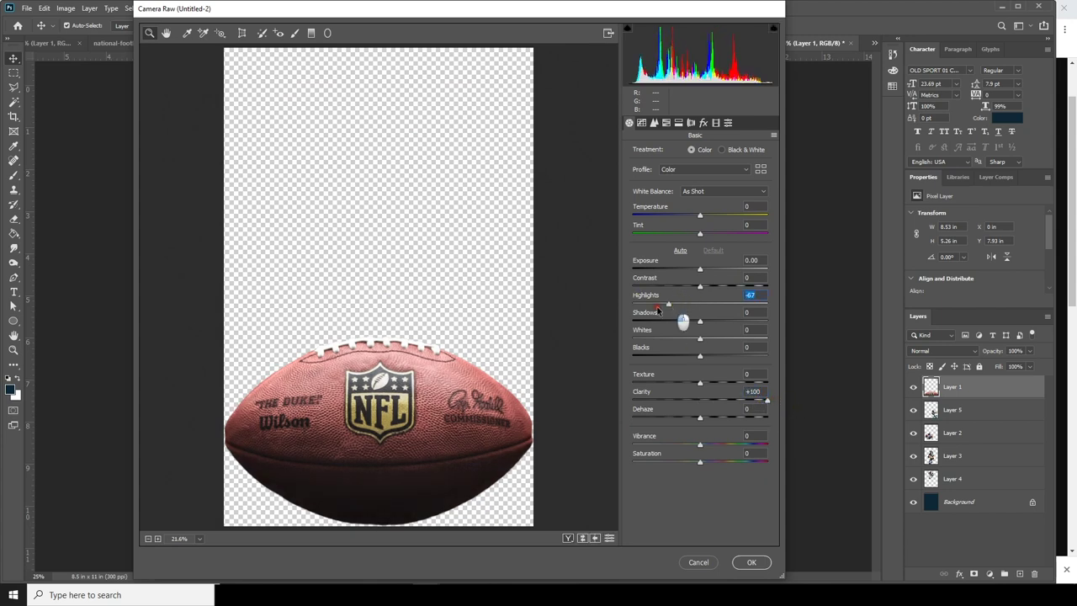
- Set the football's Texture to +27, Shadows to +52 and Vibrance to about -34, and apply the Camera Raw adjustments
drag(701, 385, 719, 385)
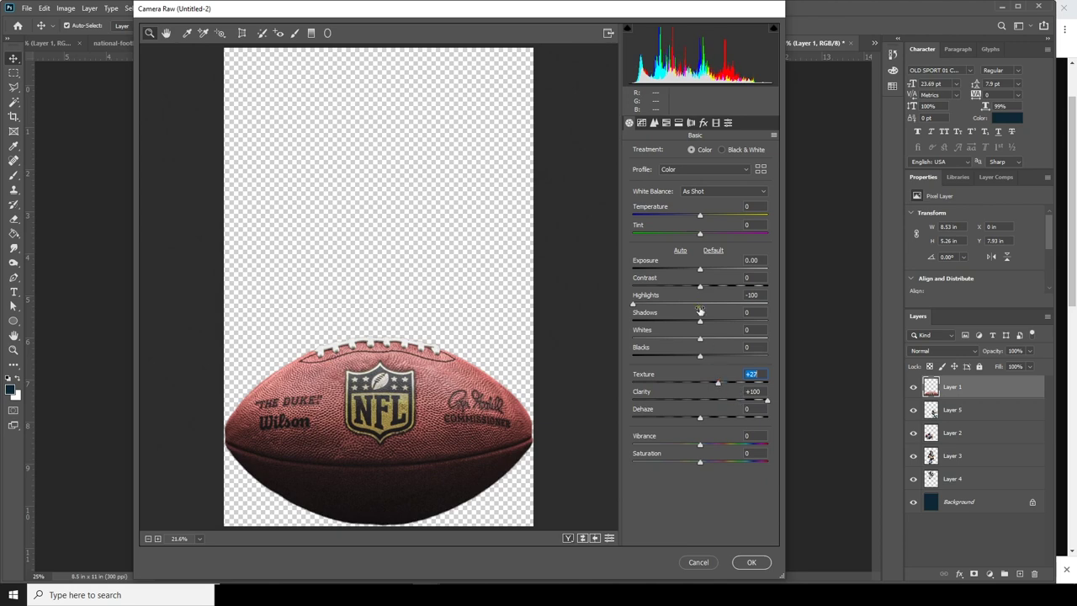
drag(700, 321, 735, 324)
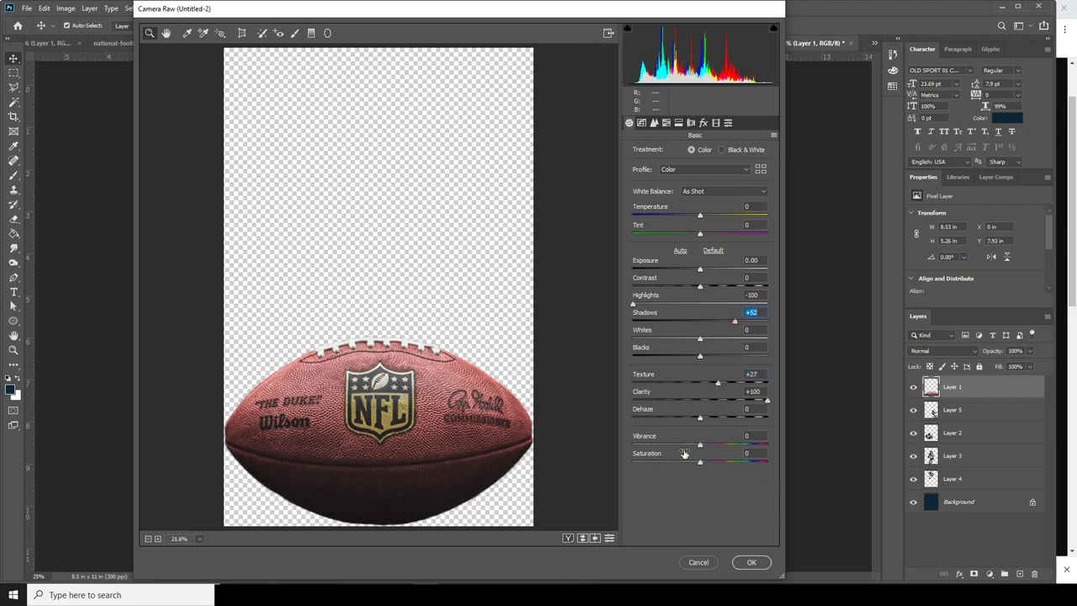
drag(682, 448, 679, 447)
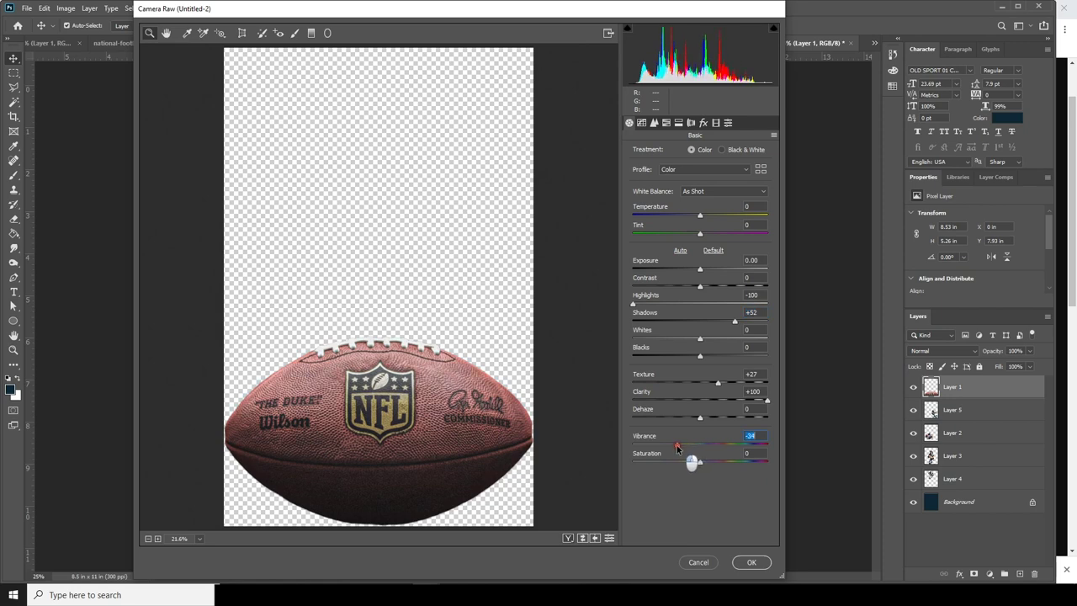
click(752, 562)
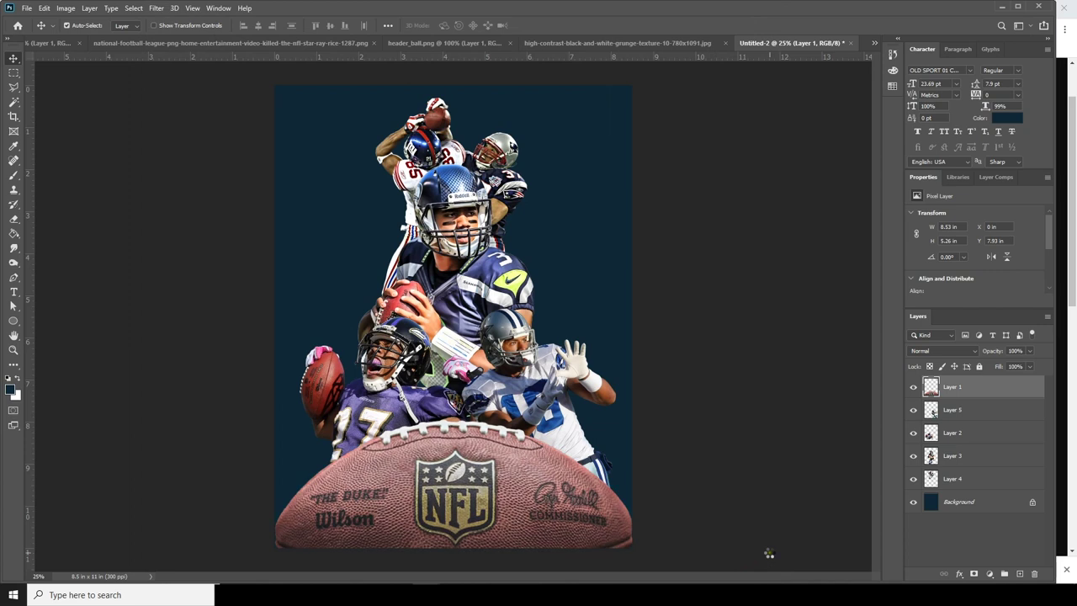
- Open the white-jersey player in the Camera Raw Filter and set Exposure to +0.45, Highlights to -71 and Shadows to +87
click(952, 413)
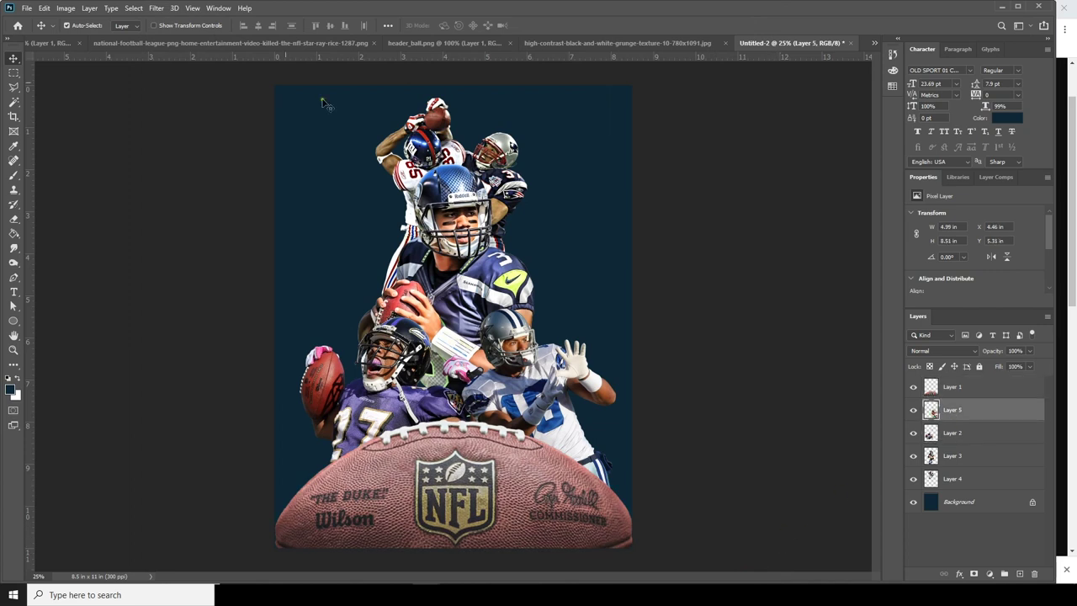
click(156, 8)
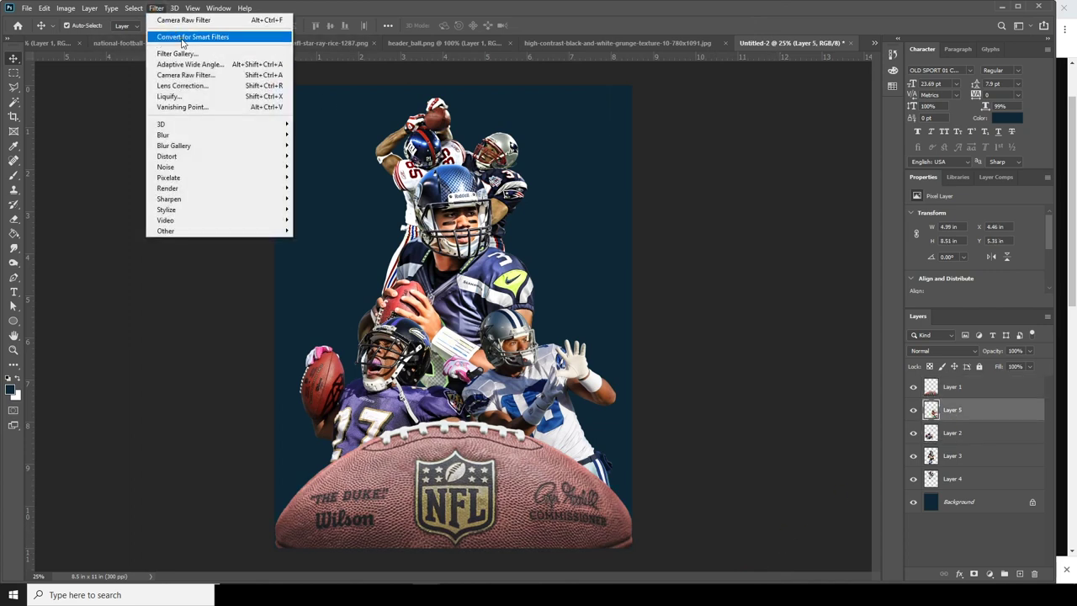
click(186, 75)
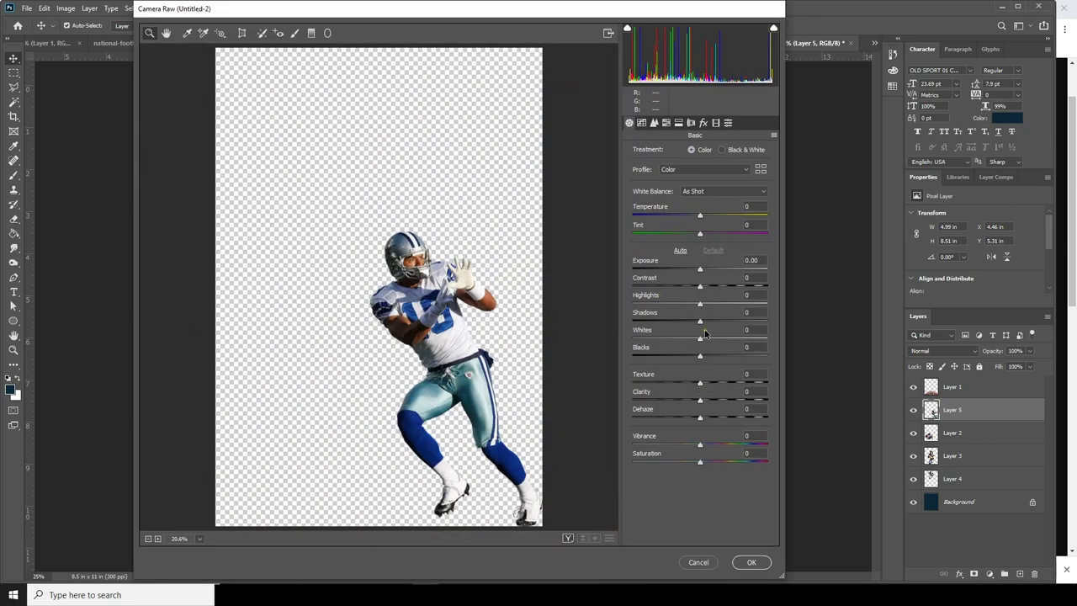
drag(700, 271, 652, 307)
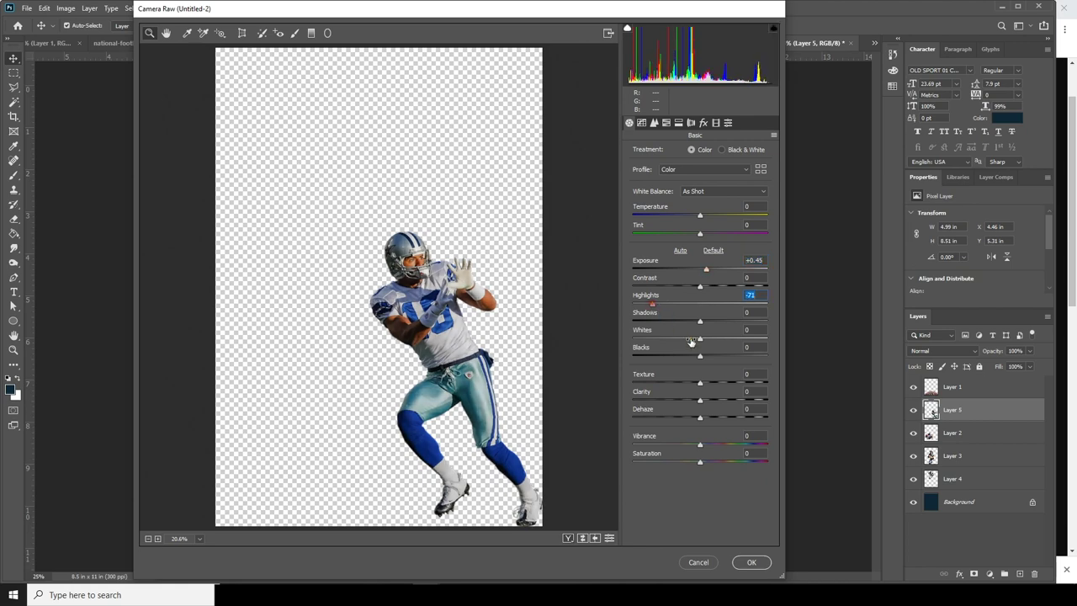
drag(748, 323, 757, 319)
- Set the white-jersey player's Texture to +44, Clarity to +48 and Vibrance to -15
click(756, 383)
drag(756, 384, 727, 385)
click(727, 401)
drag(730, 401, 732, 399)
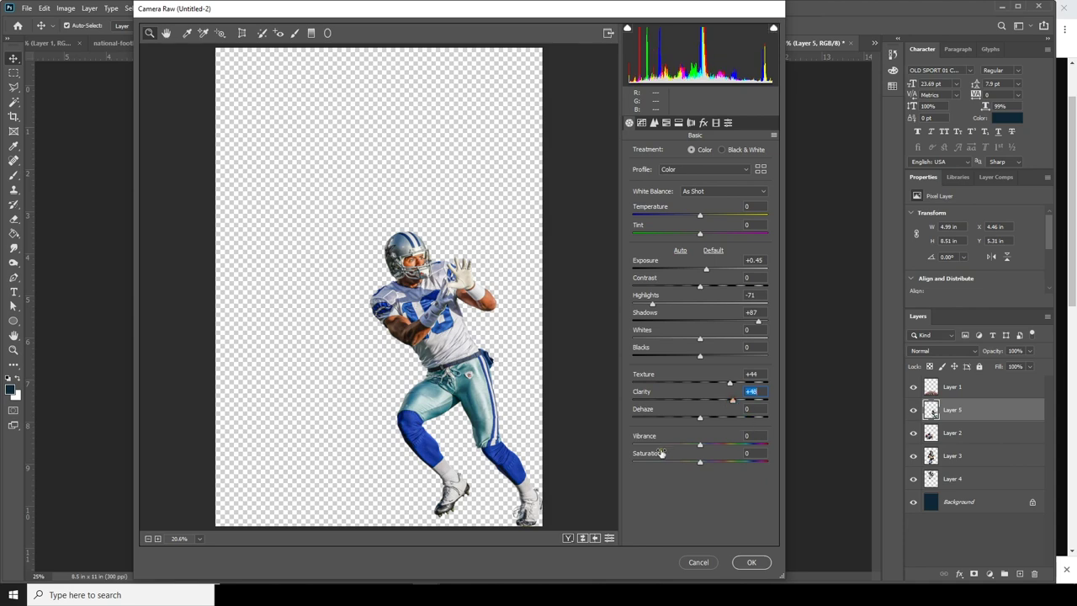
mouse_move(671, 446)
mouse_down()
mouse_move(706, 444)
mouse_move(690, 448)
mouse_up()
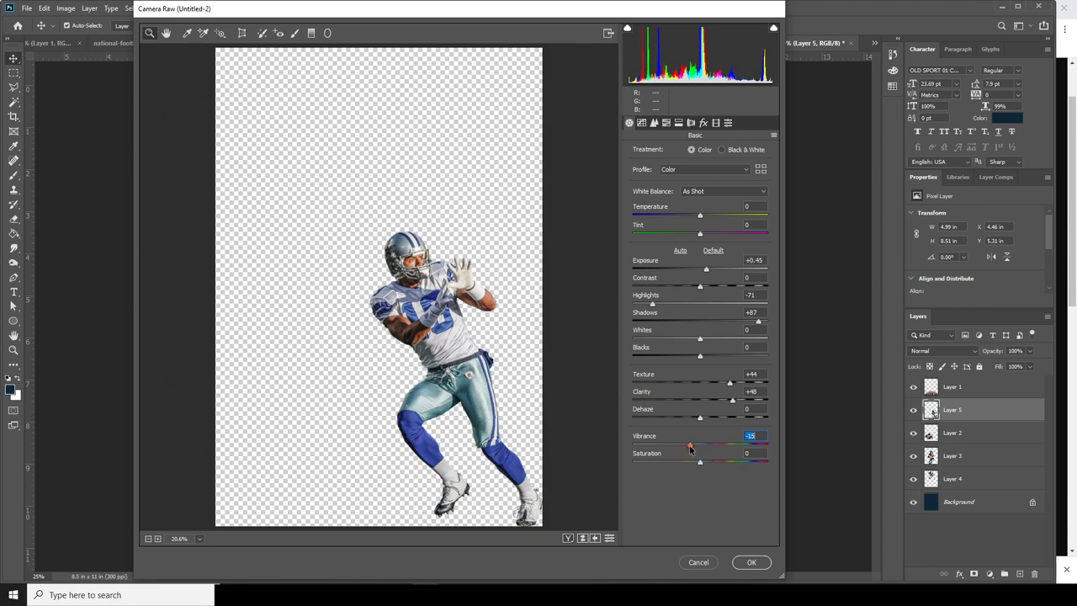
- Set the white-jersey player's Oranges saturation to -63 and Blues hue to about -21, and apply the Camera Raw adjustments
click(667, 123)
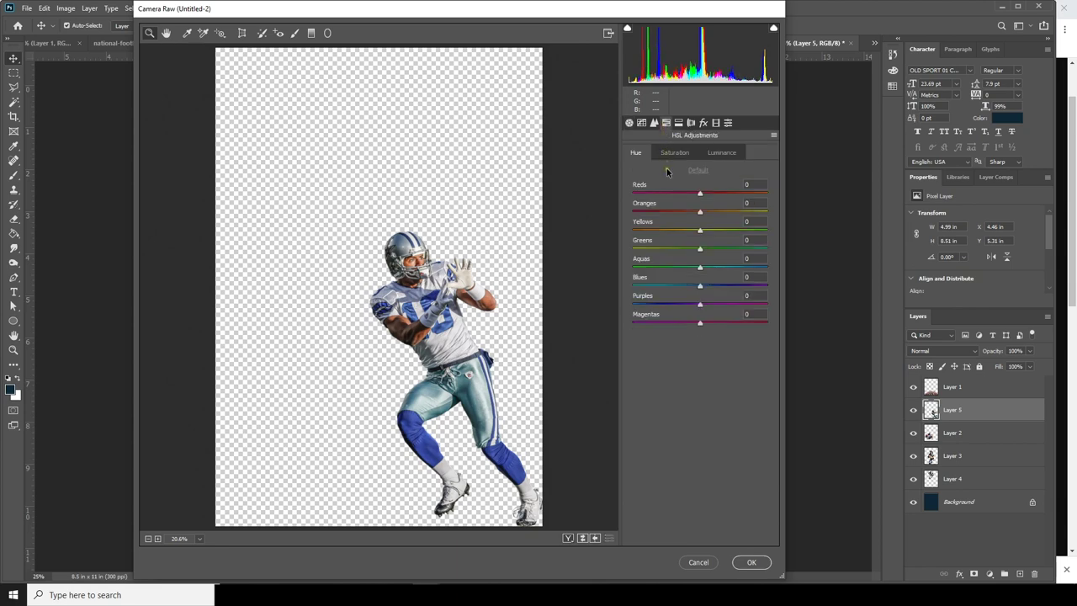
click(670, 155)
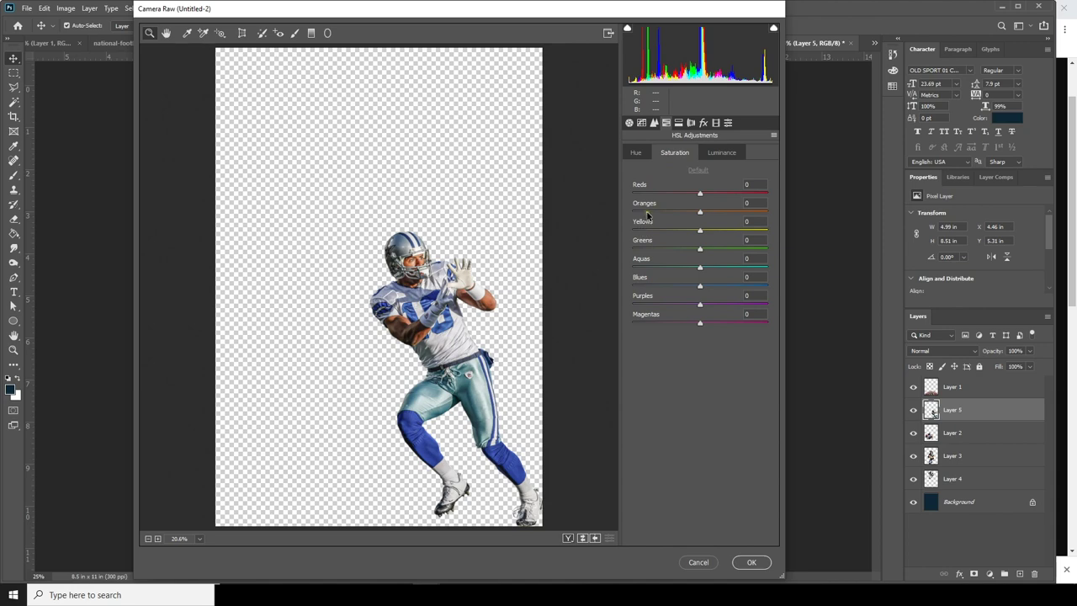
click(646, 212)
drag(650, 214, 657, 211)
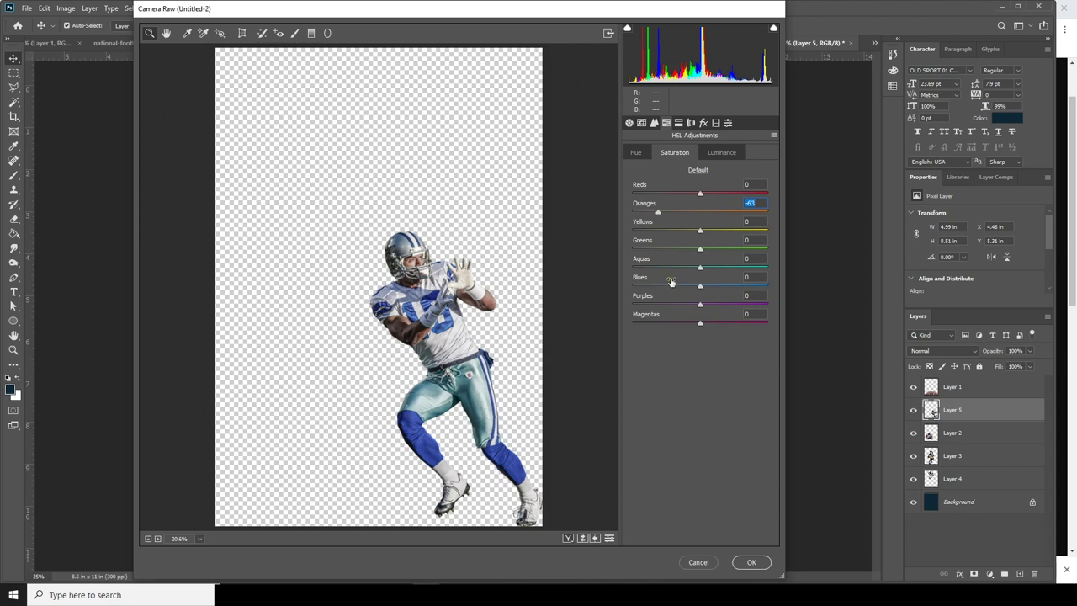
click(641, 158)
drag(675, 289, 686, 288)
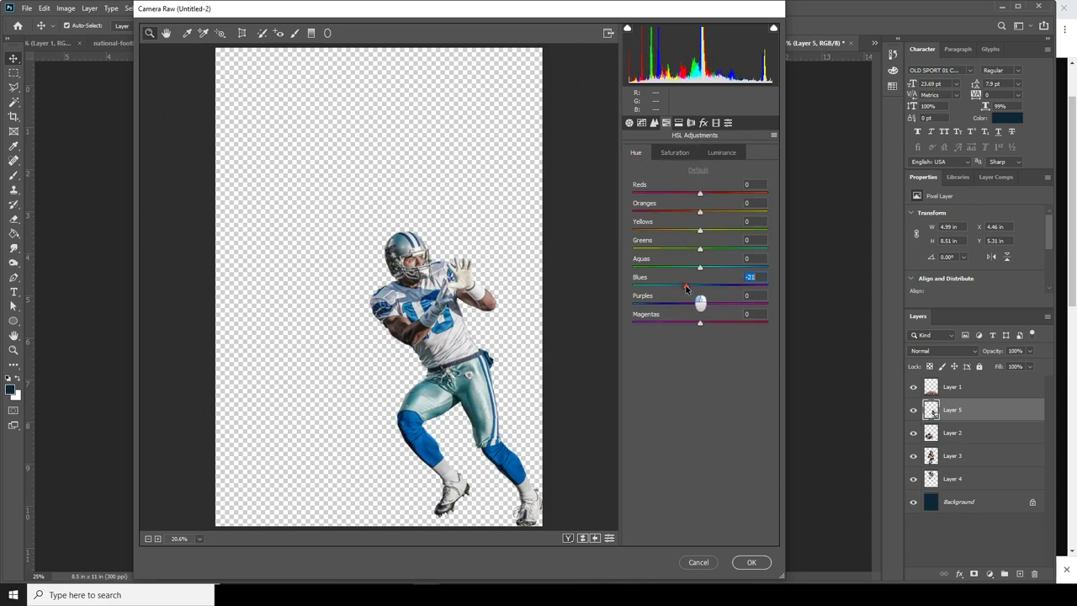
click(752, 562)
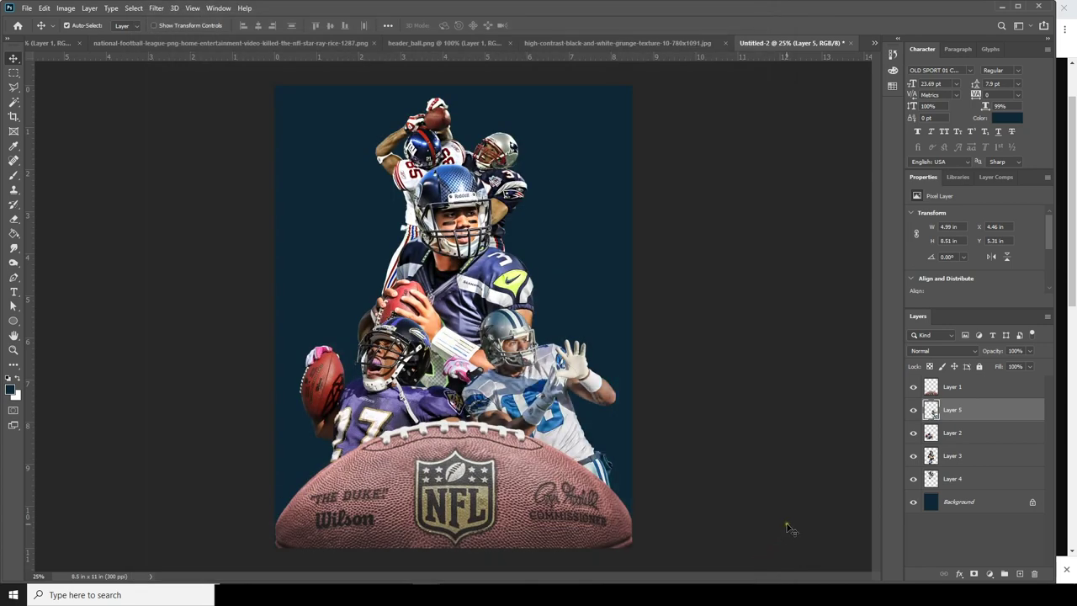
- Open the purple-jersey player in the Camera Raw Filter and set Clarity to +60, Shadows to +59 and Highlights to -50
key(alt+bracketleft)
click(156, 10)
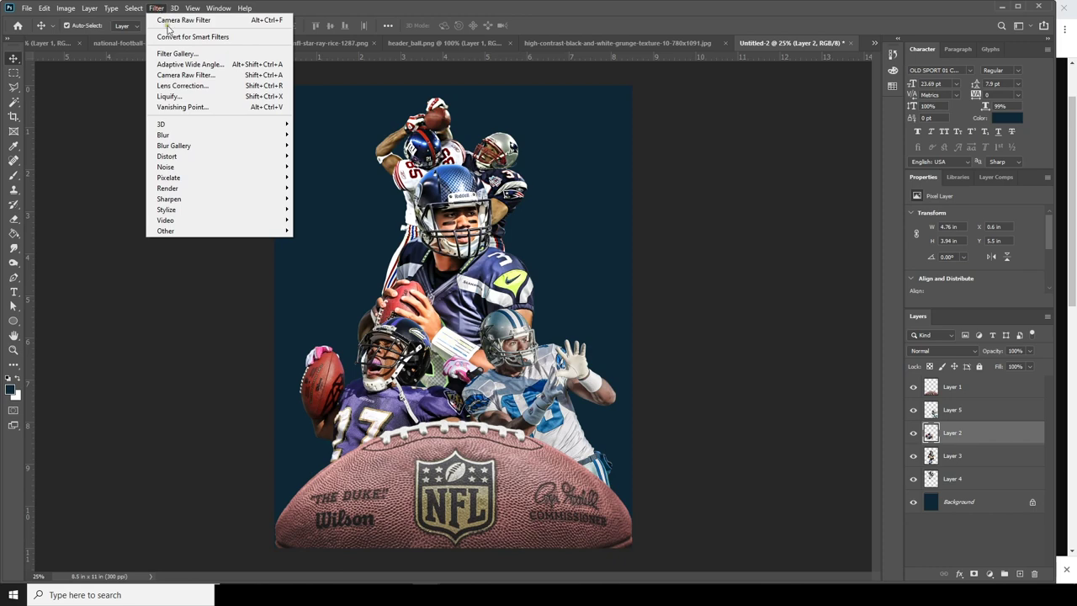
click(183, 77)
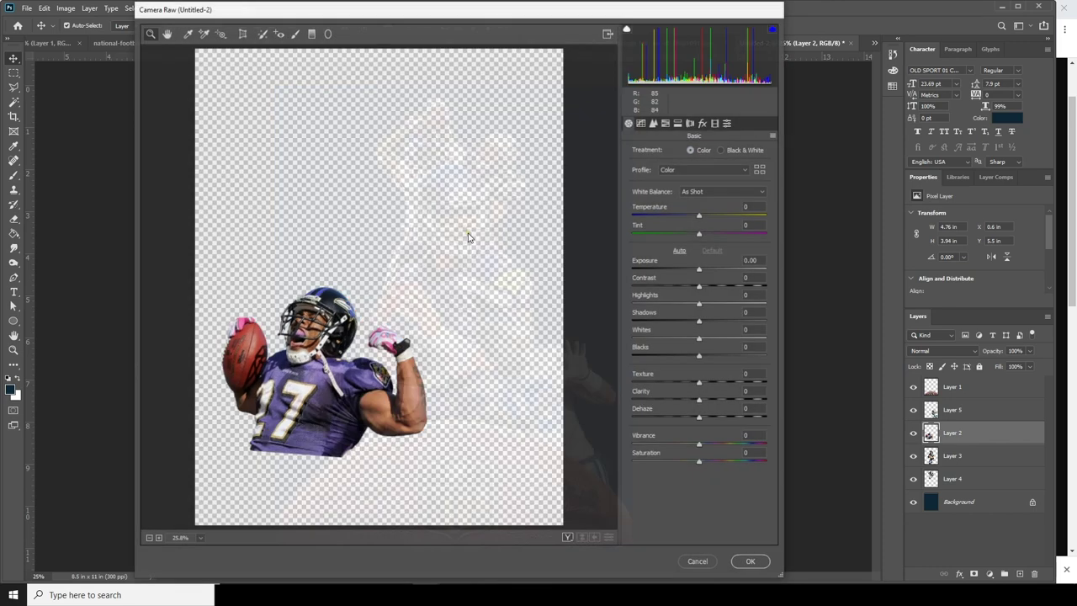
click(739, 402)
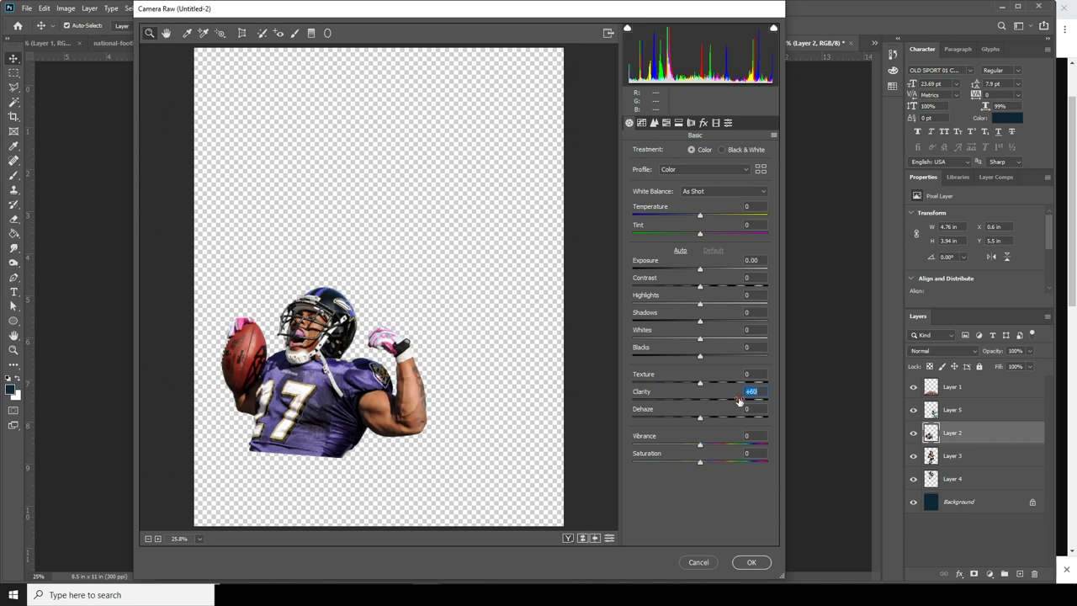
drag(721, 320, 664, 305)
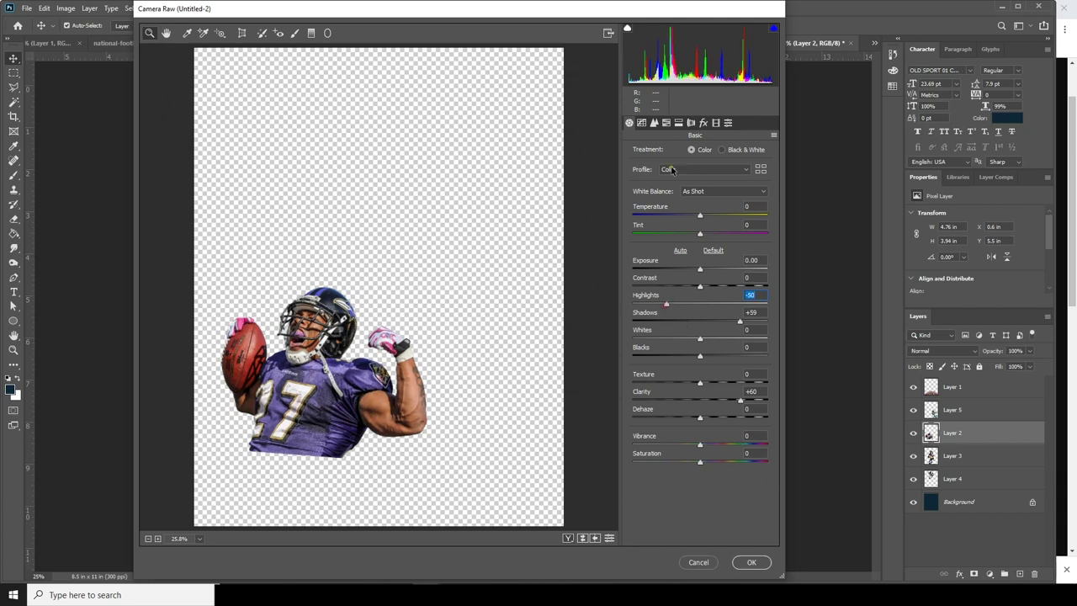
- In the HSL adjustments, set the purple-jersey player's Blues hue to about -49 and Oranges saturation to about -88
click(654, 124)
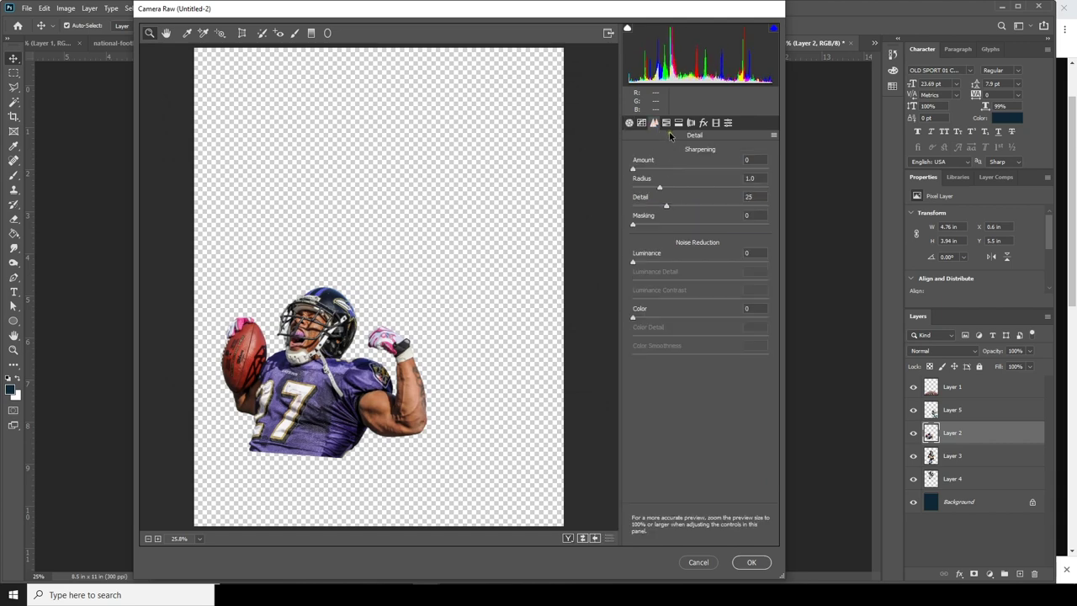
click(666, 124)
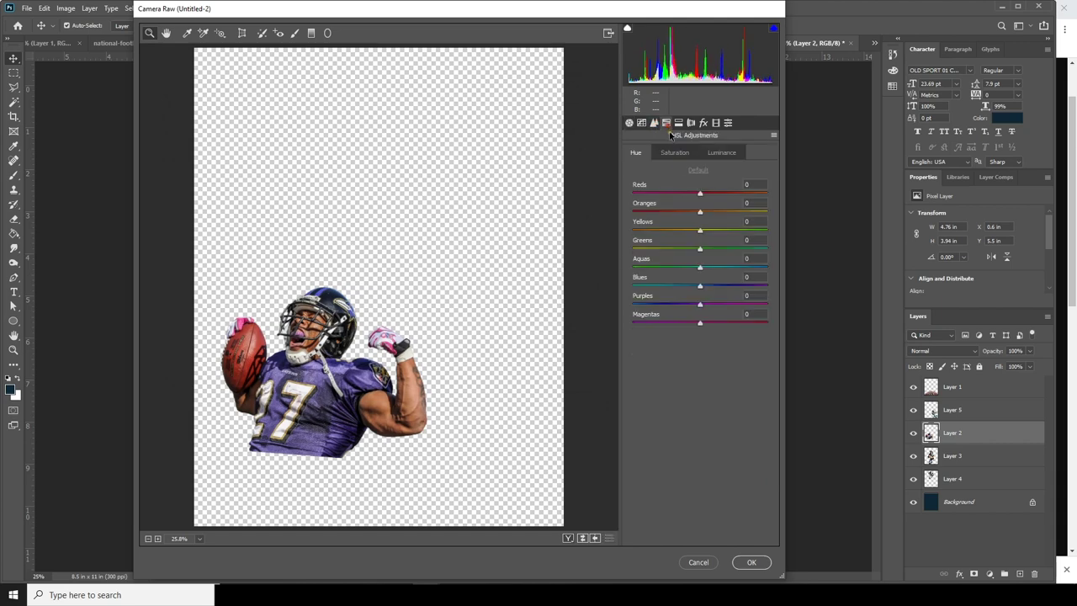
click(659, 285)
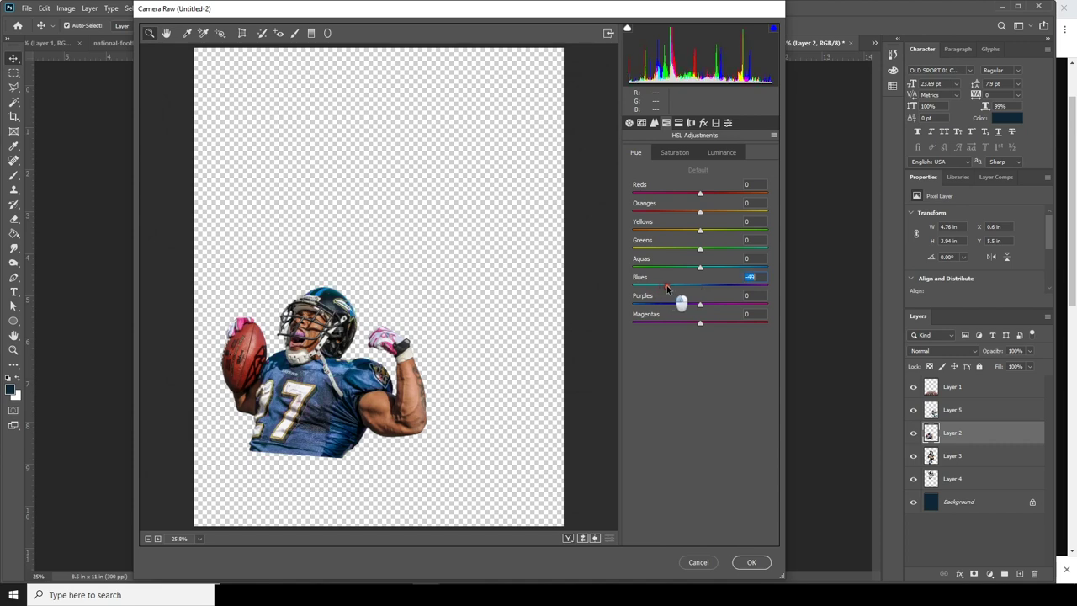
click(674, 154)
click(641, 212)
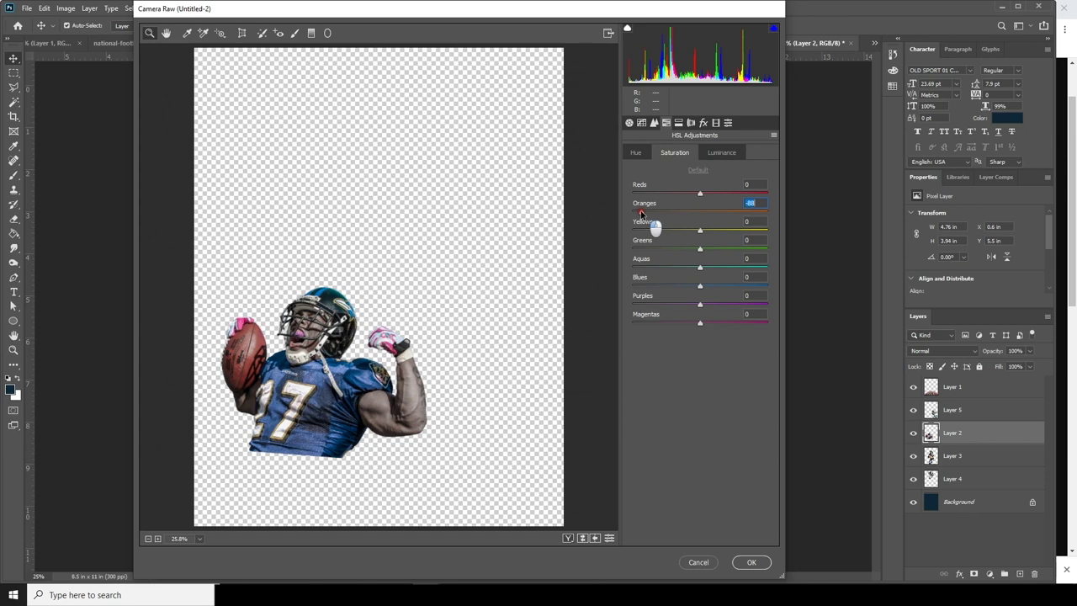
- Set the same player's Exposure to +0.15 and luminance noise reduction to 30, and apply the Camera Raw adjustments
click(630, 123)
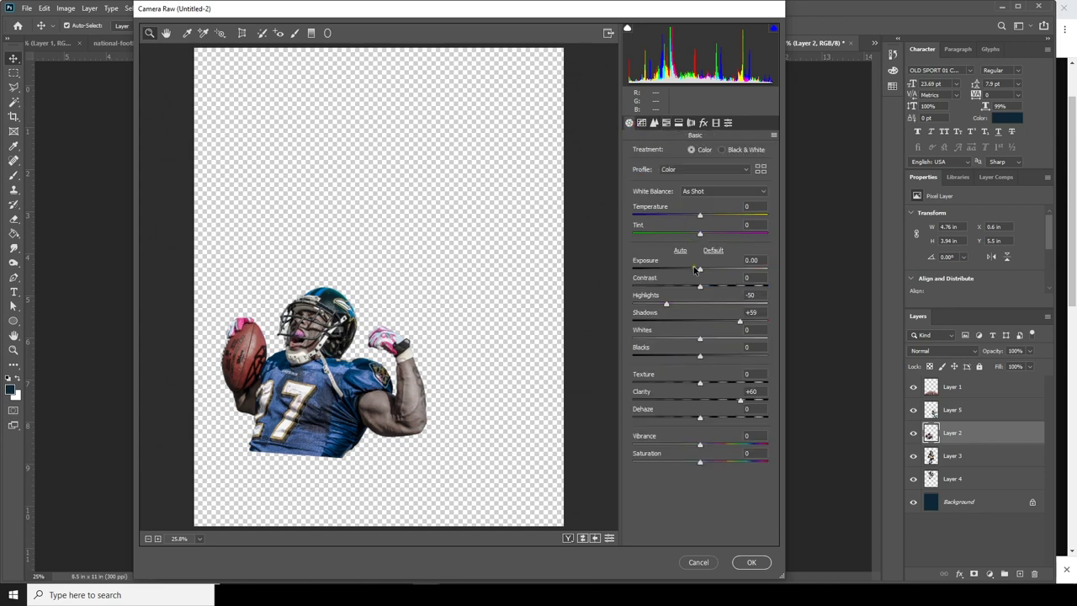
drag(700, 268, 703, 272)
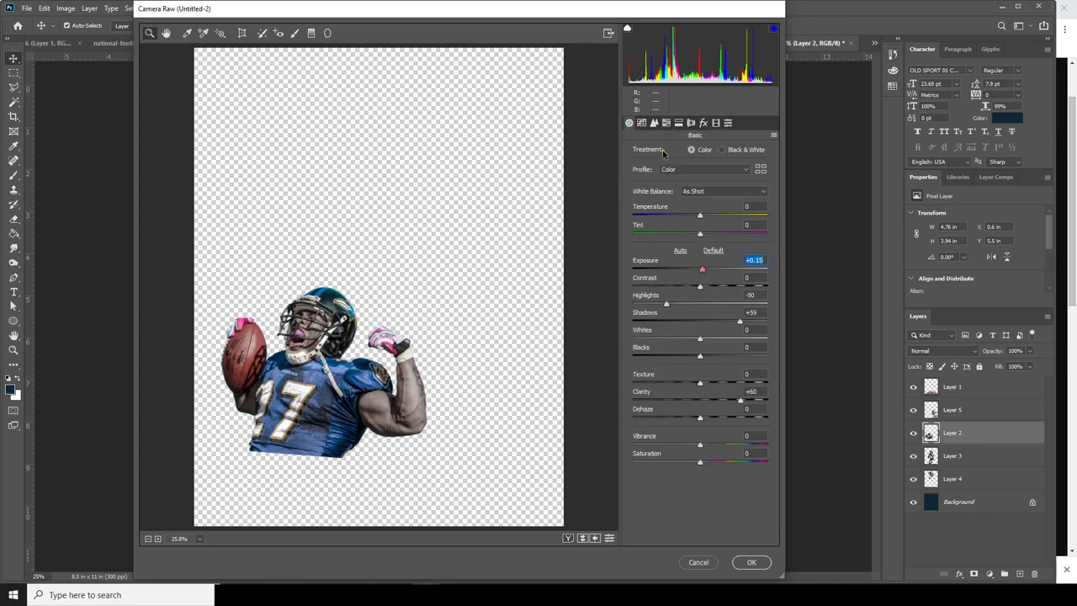
click(653, 123)
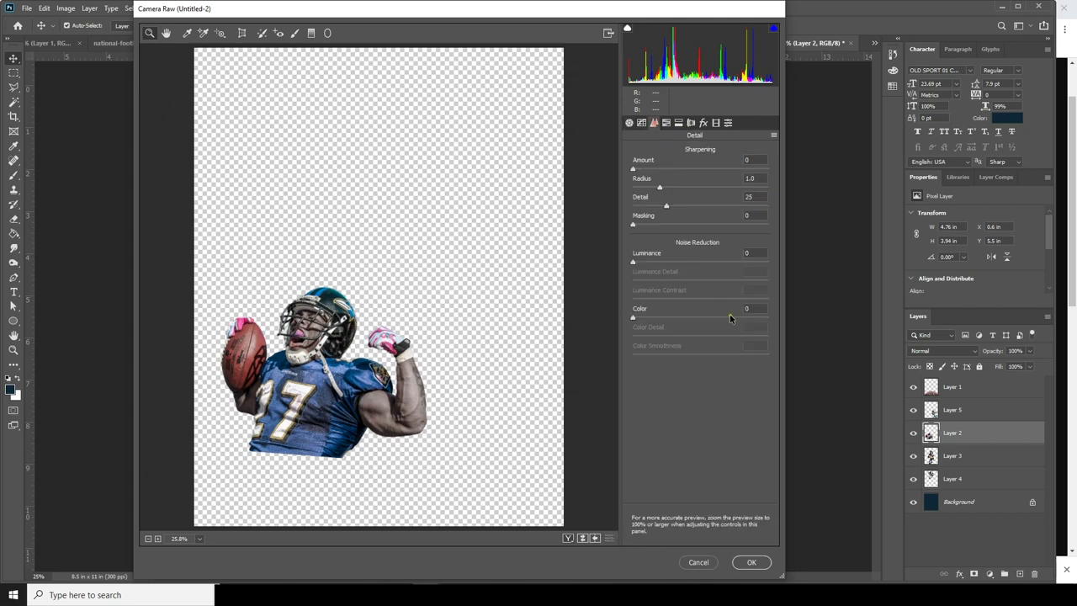
click(672, 262)
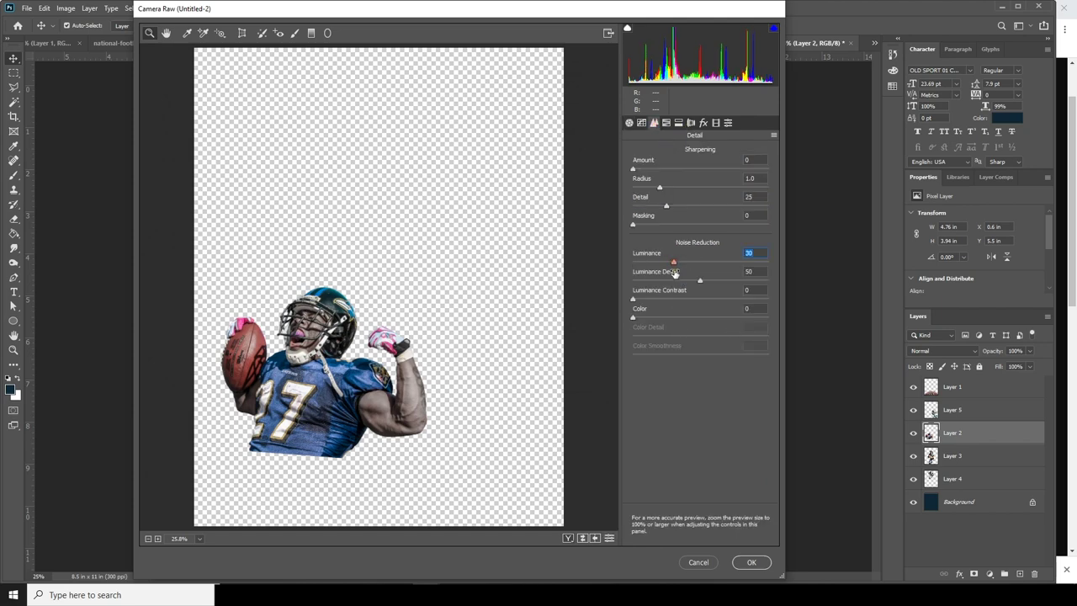
click(473, 387)
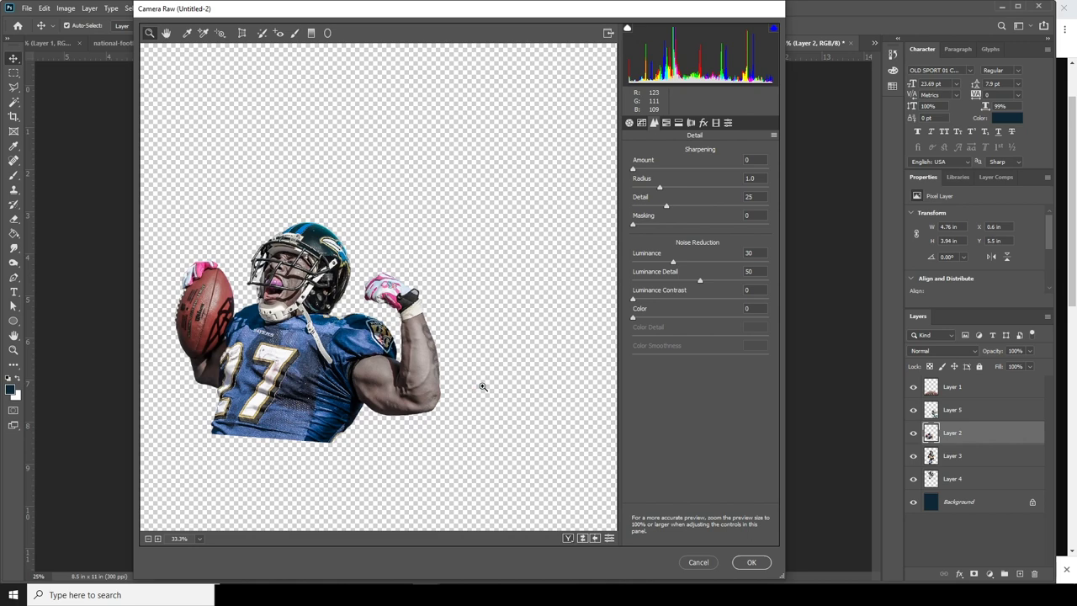
click(750, 562)
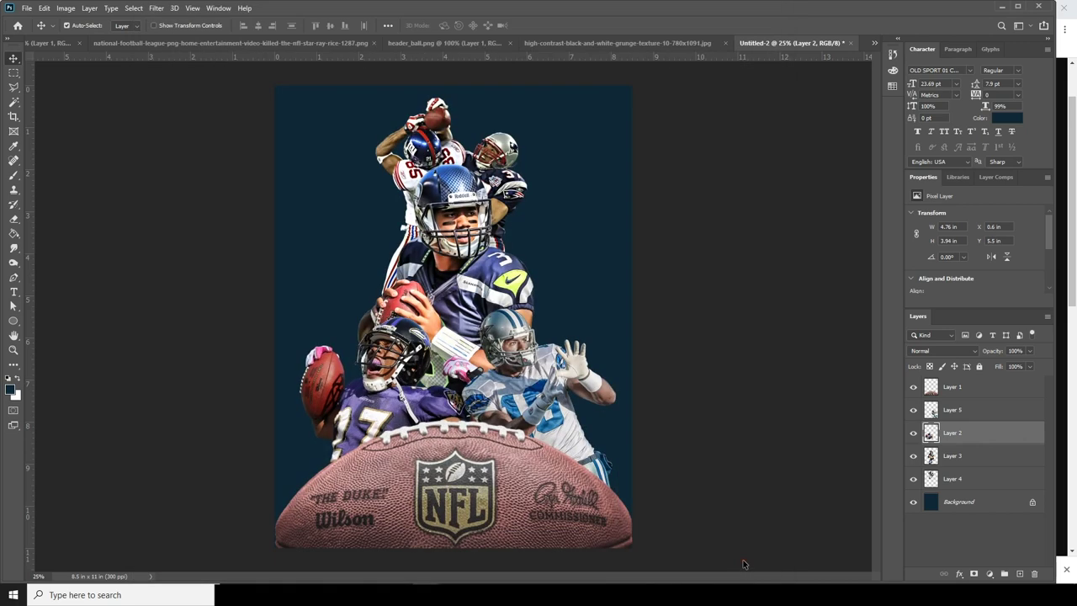
- Open the central quarterback's layer in the Camera Raw Filter and set Clarity to +73, Shadows to +65 and Highlights to -72
click(966, 462)
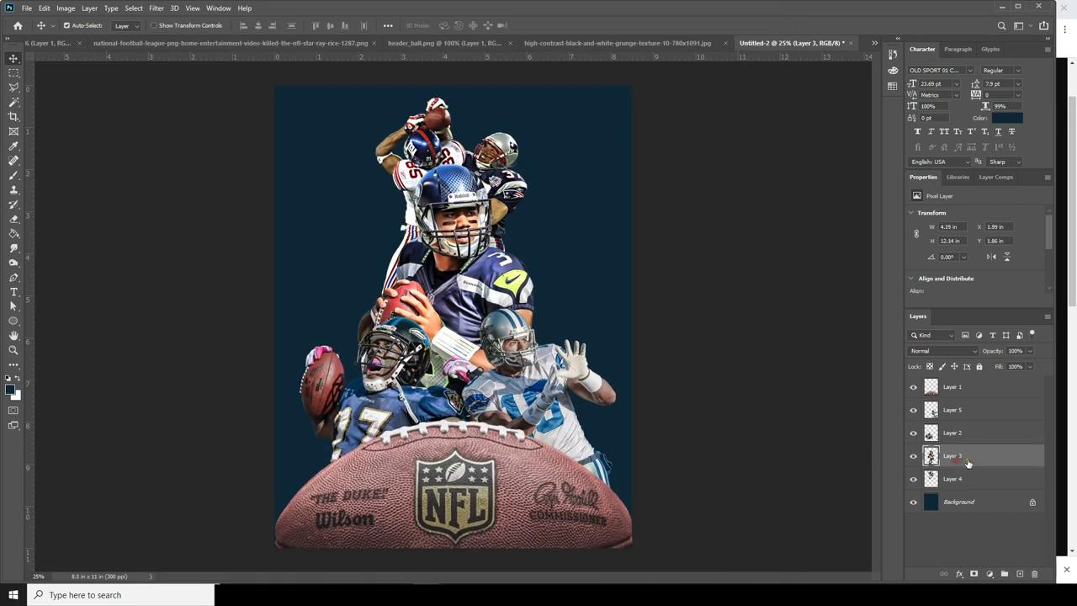
click(156, 8)
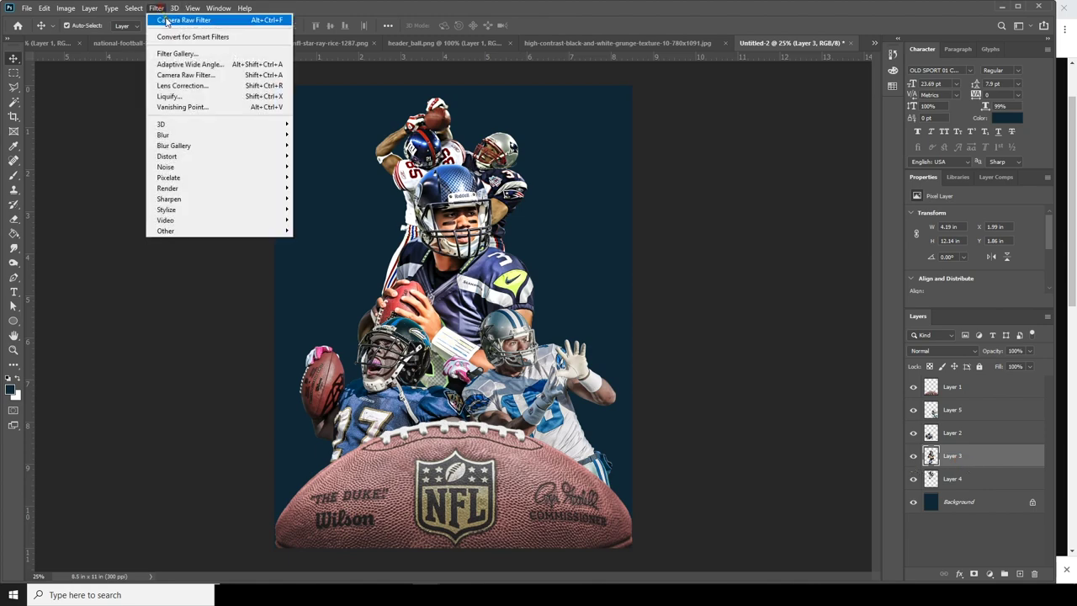
click(186, 75)
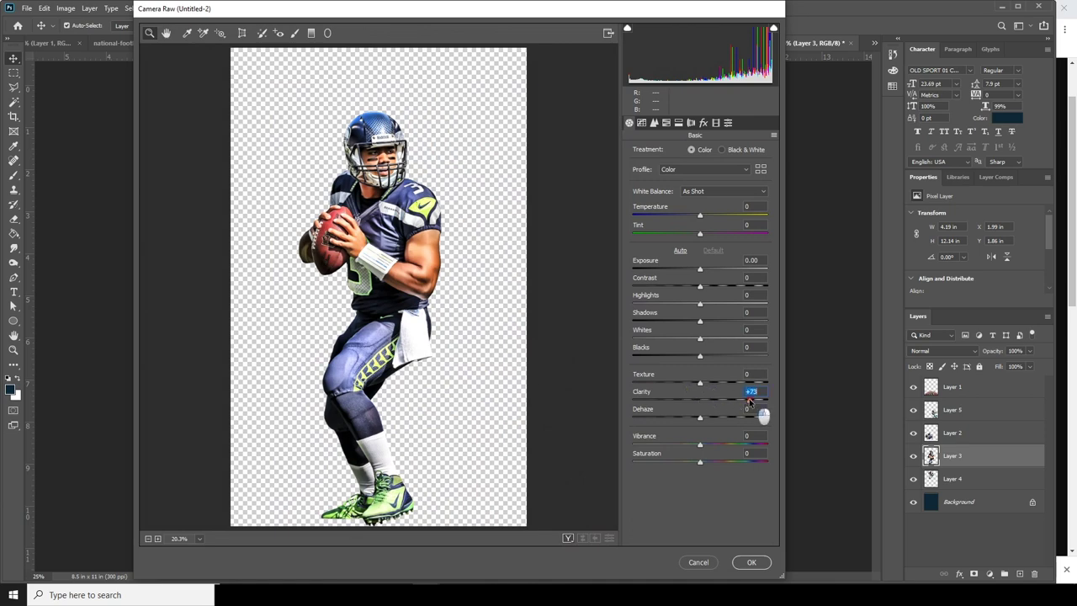
drag(699, 320, 744, 322)
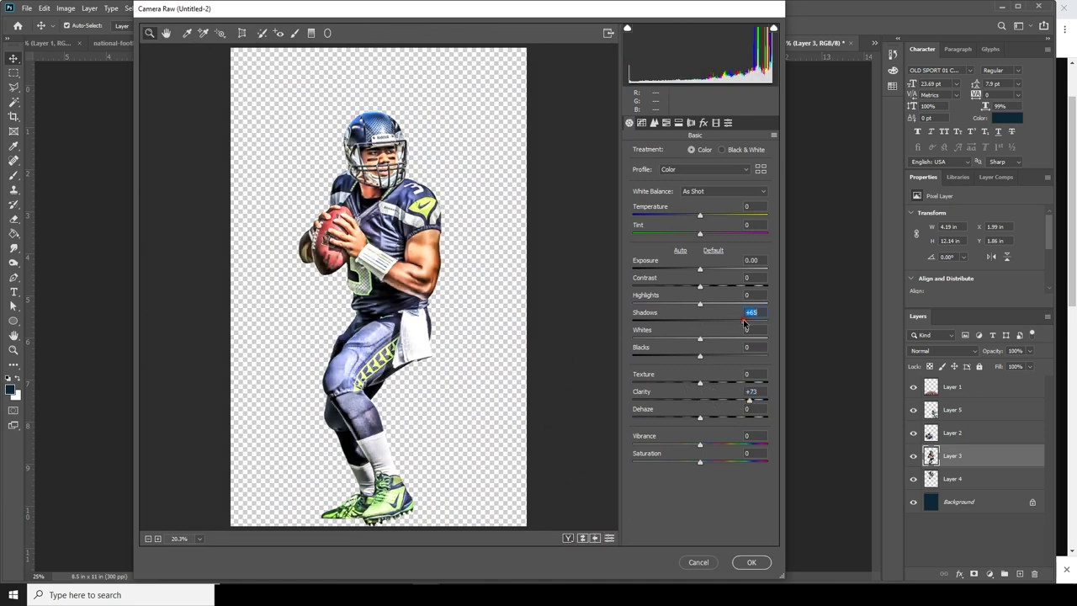
click(654, 303)
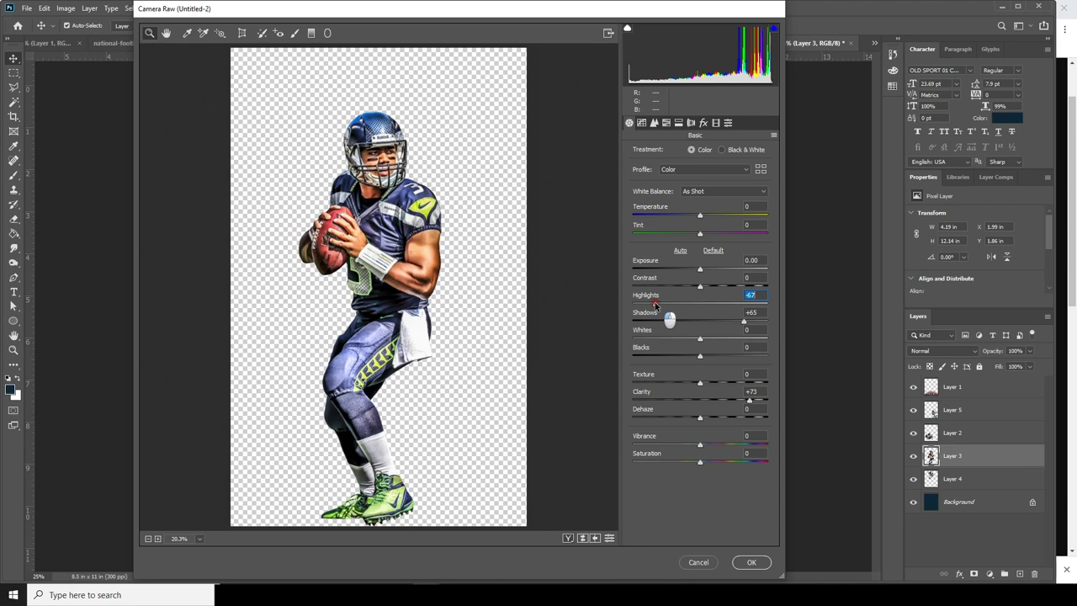
drag(652, 304, 652, 305)
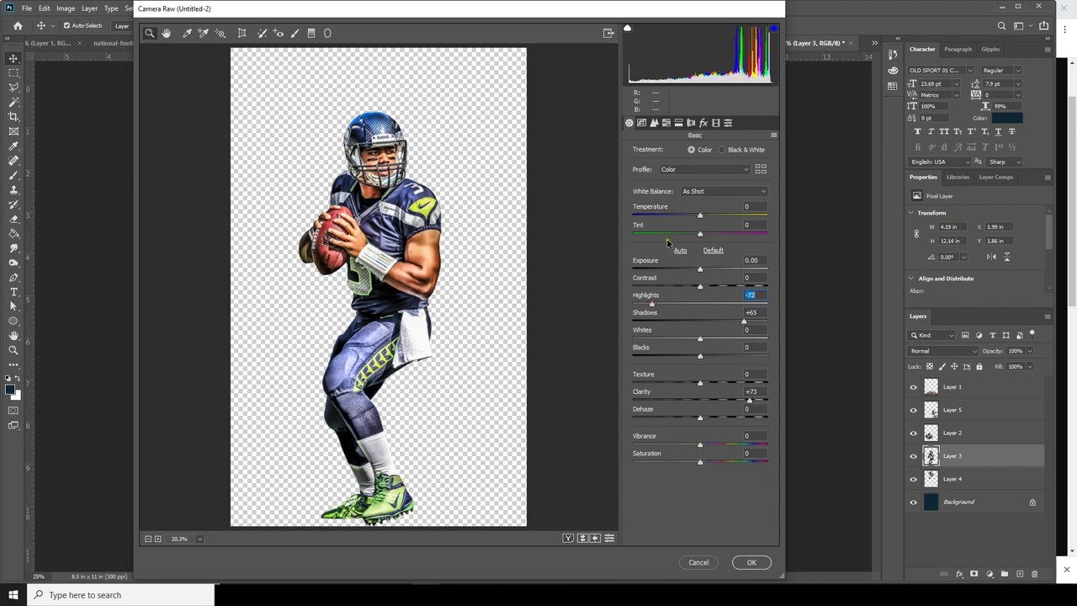
- Set the quarterback's Oranges saturation to -65, Blues saturation to -33 and Blues hue to about -35, and apply the Camera Raw adjustments
click(667, 124)
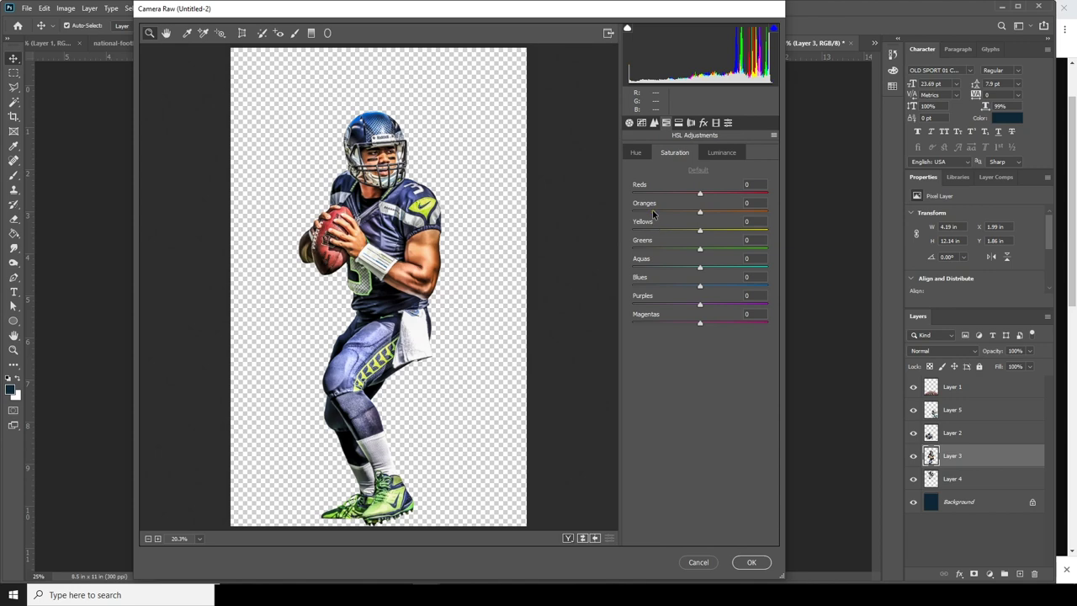
click(671, 211)
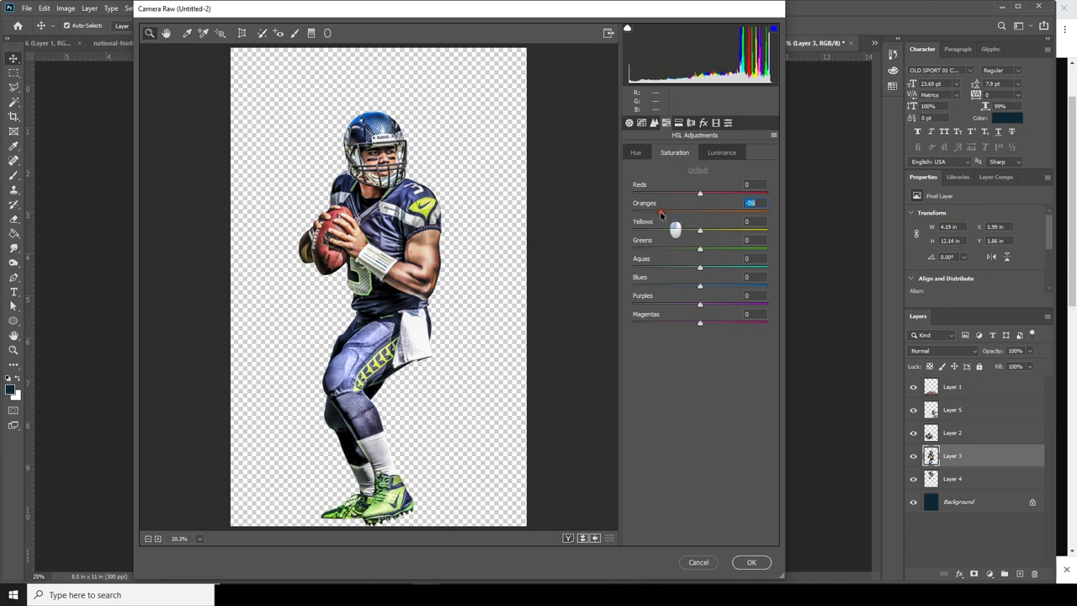
drag(659, 212, 656, 212)
click(675, 287)
drag(674, 287, 678, 287)
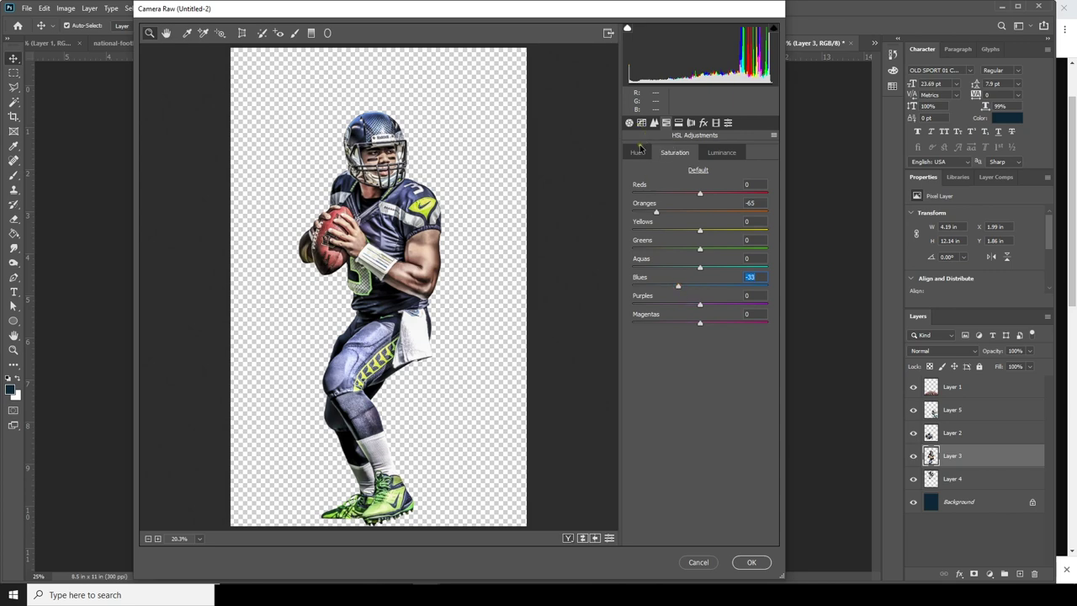
click(637, 153)
click(679, 287)
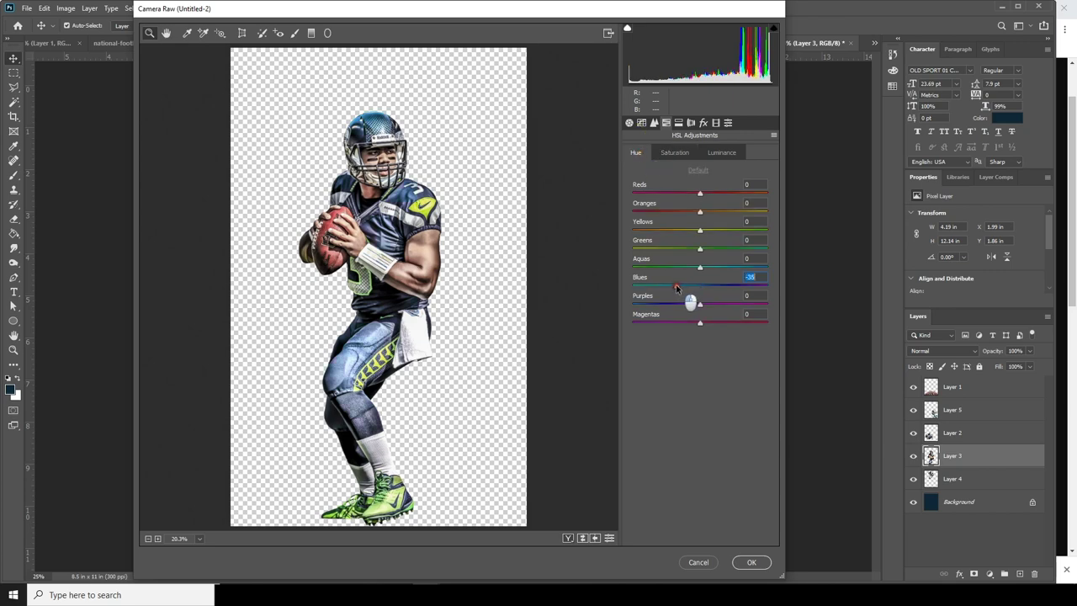
click(754, 562)
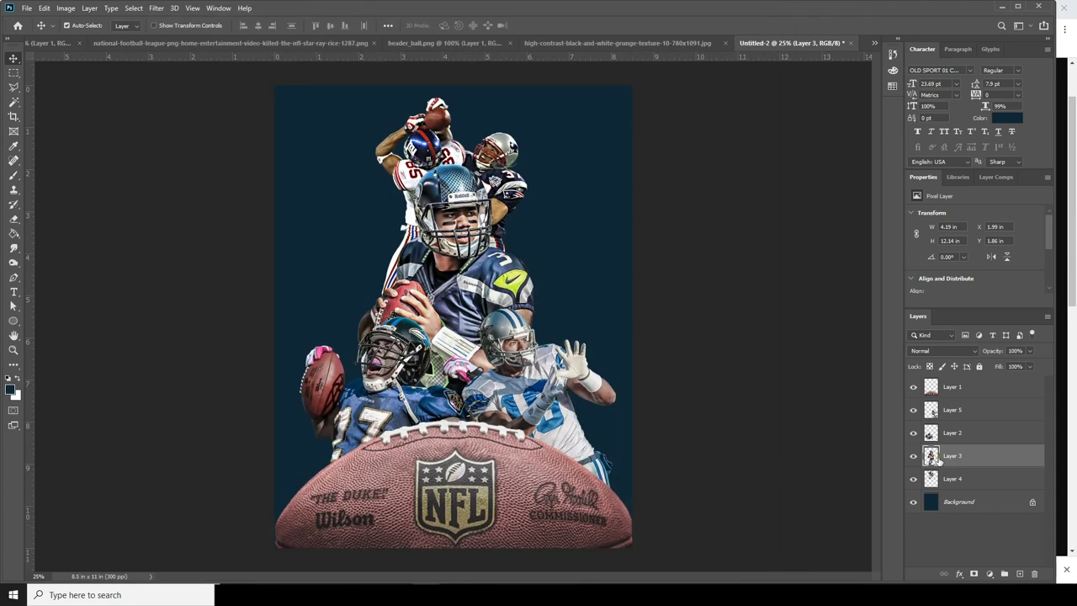
- Open the layer with the two uppermost players in the Camera Raw Filter and set Clarity to +92, Shadows to +45 and Highlights to -81
click(945, 481)
click(156, 8)
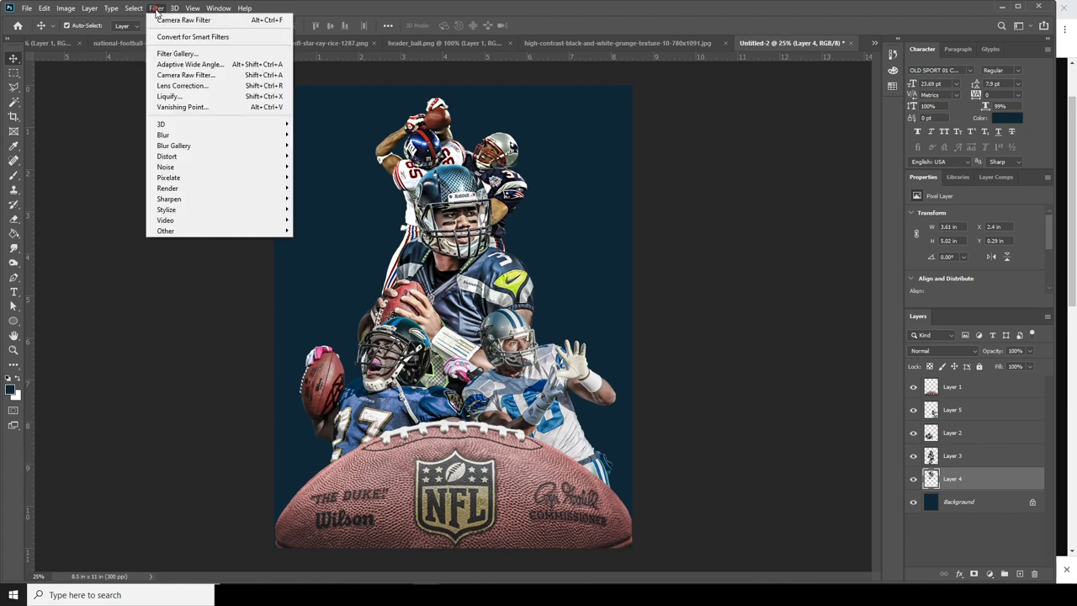
click(186, 76)
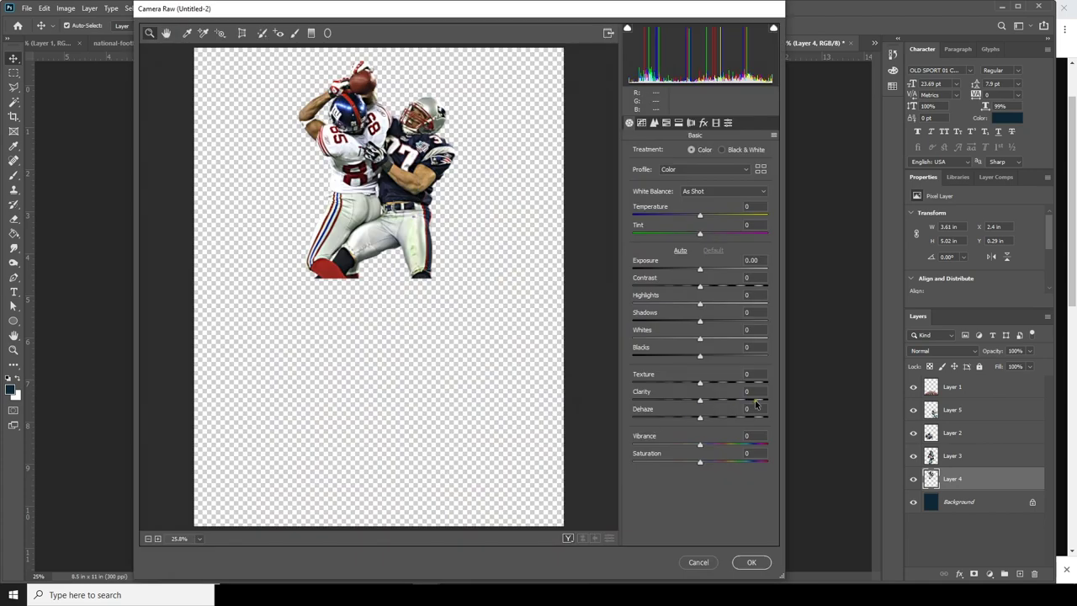
click(761, 399)
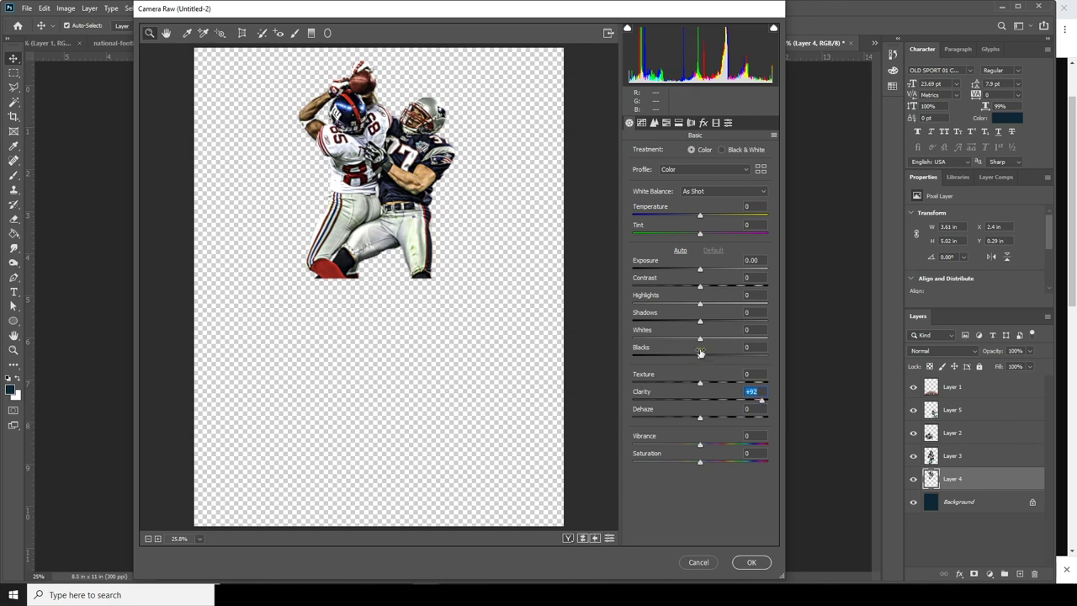
click(730, 321)
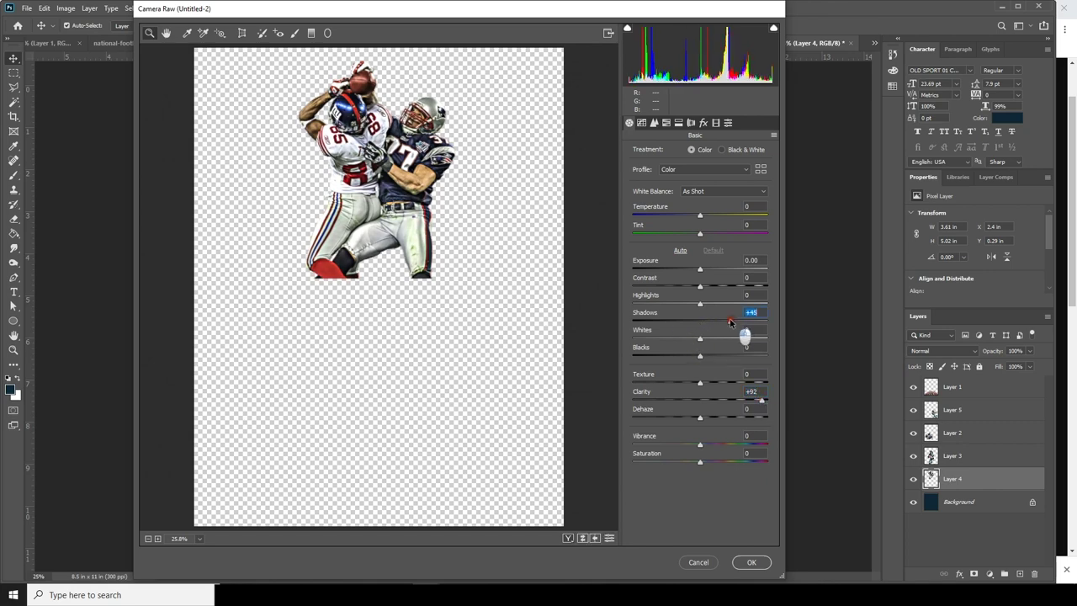
click(645, 304)
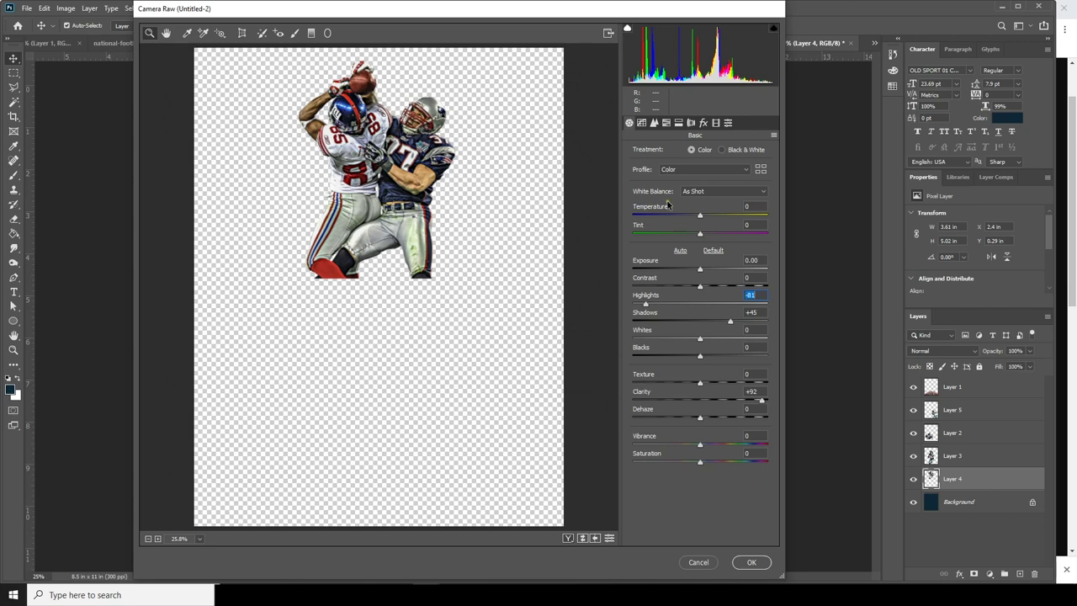
- In the HSL adjustments, set the two players' Oranges saturation to about -68 and shift their Blues hue towards teal
click(666, 123)
click(653, 123)
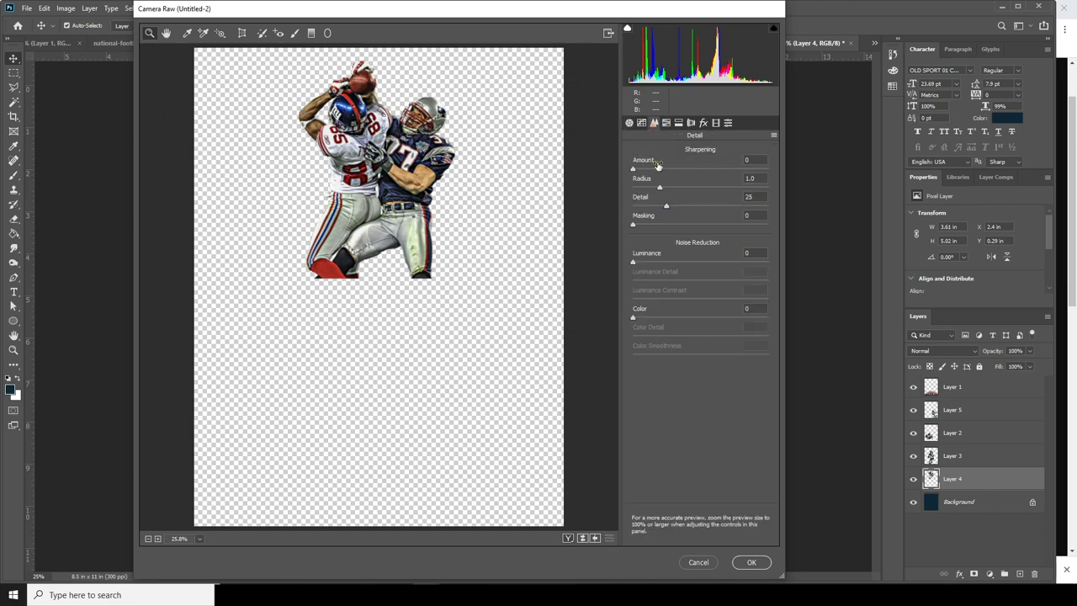
click(641, 123)
click(664, 122)
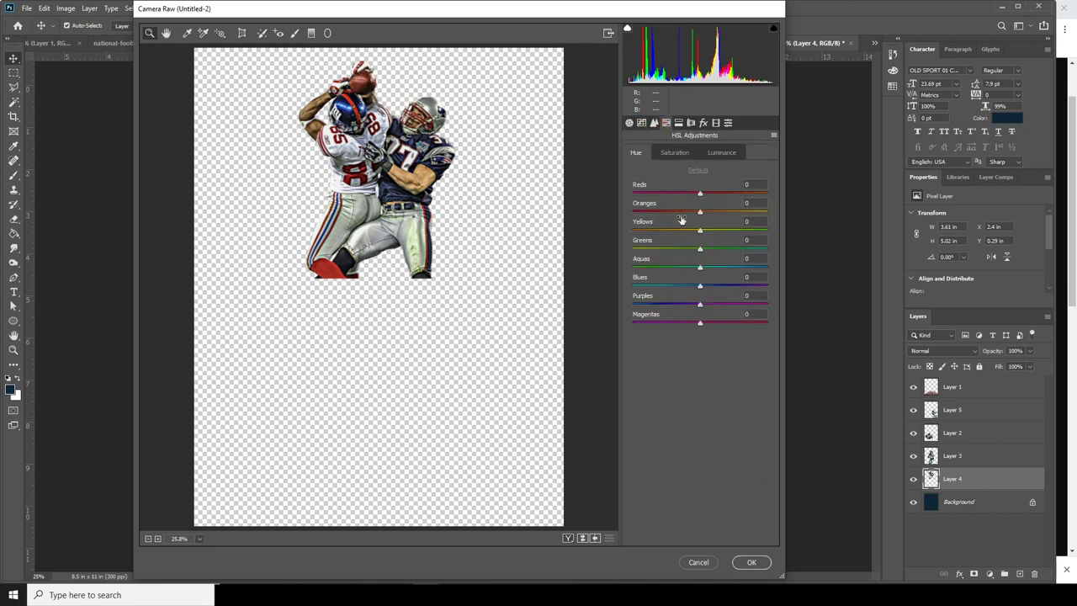
click(674, 154)
click(647, 211)
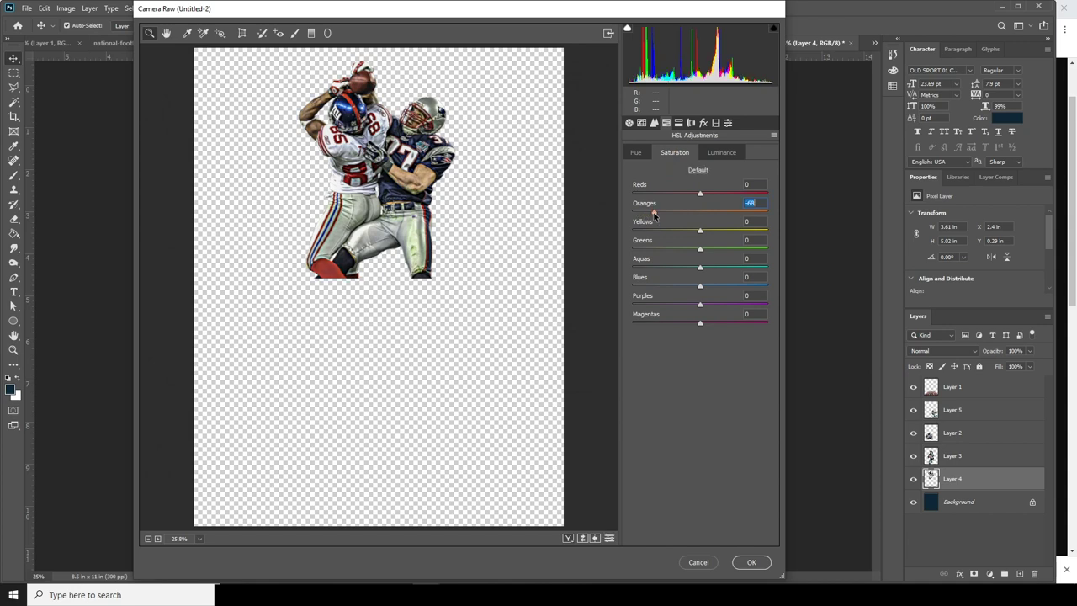
click(635, 155)
click(665, 286)
drag(666, 287, 666, 286)
- Set the two players' Exposure to +0.10 and overall Saturation to about -40, and apply the Camera Raw adjustments
click(628, 122)
click(702, 270)
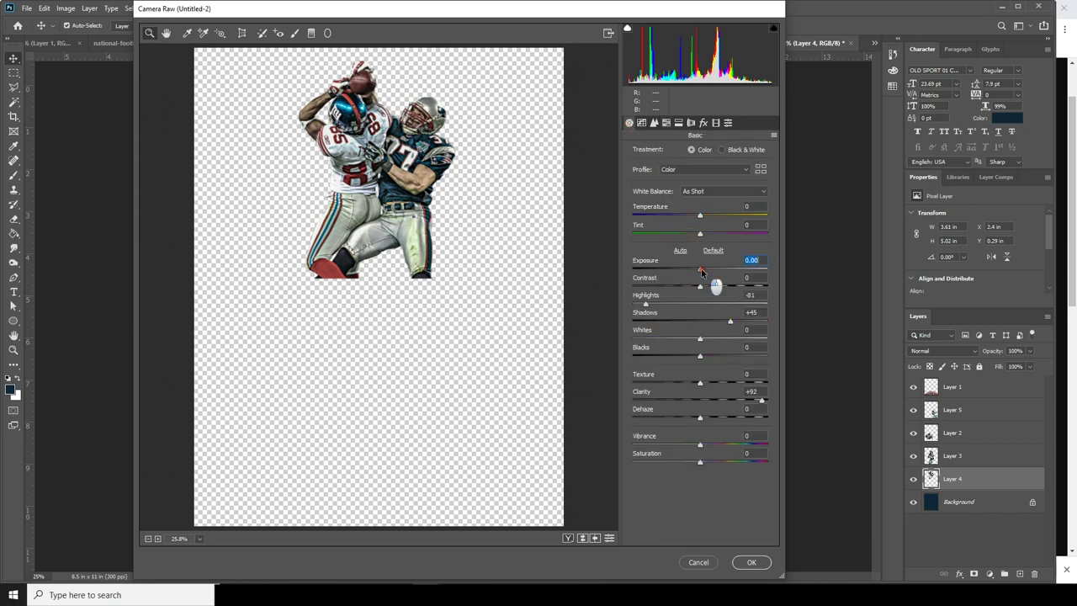
click(675, 461)
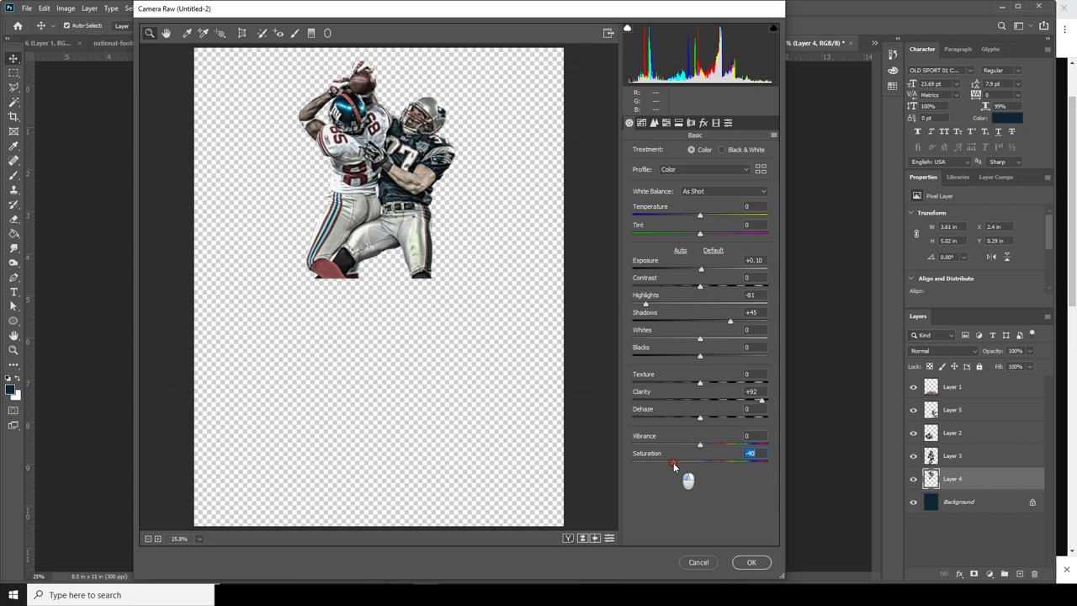
click(747, 564)
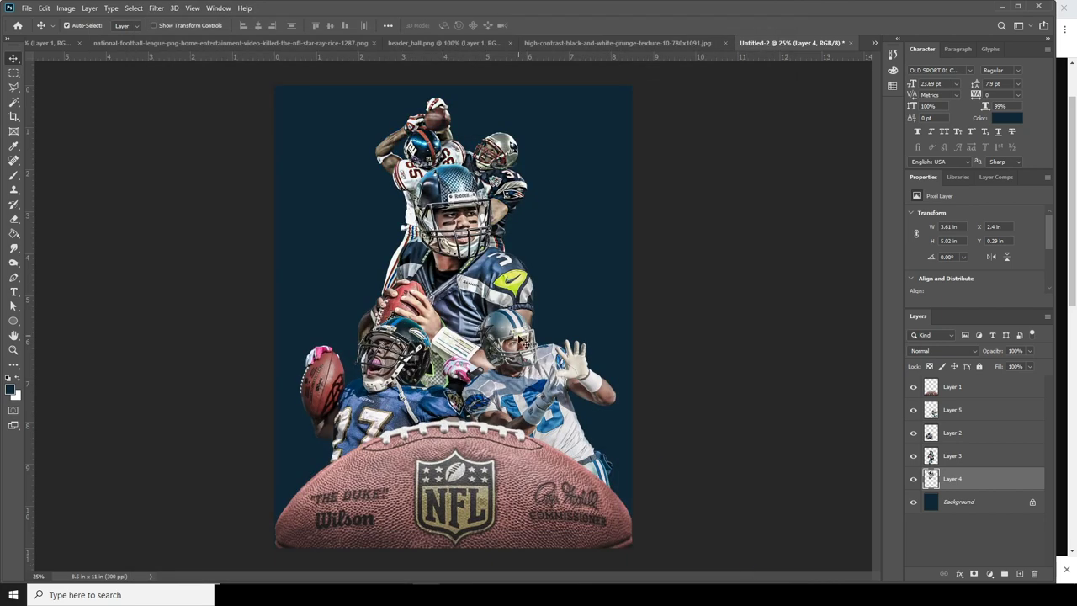
- Examine the color match between the graded players and the football across the whole poster
key(ctrl+minus)
key(ctrl+plus)
key(ctrl+plus)
key(ctrl+minus)
key(ctrl+minus)
key(ctrl+plus)
key(ctrl+plus)
key(ctrl+minus)
- Open the white-jersey player beside the football in the Filter Gallery and choose the Cutout artistic filter
click(936, 414)
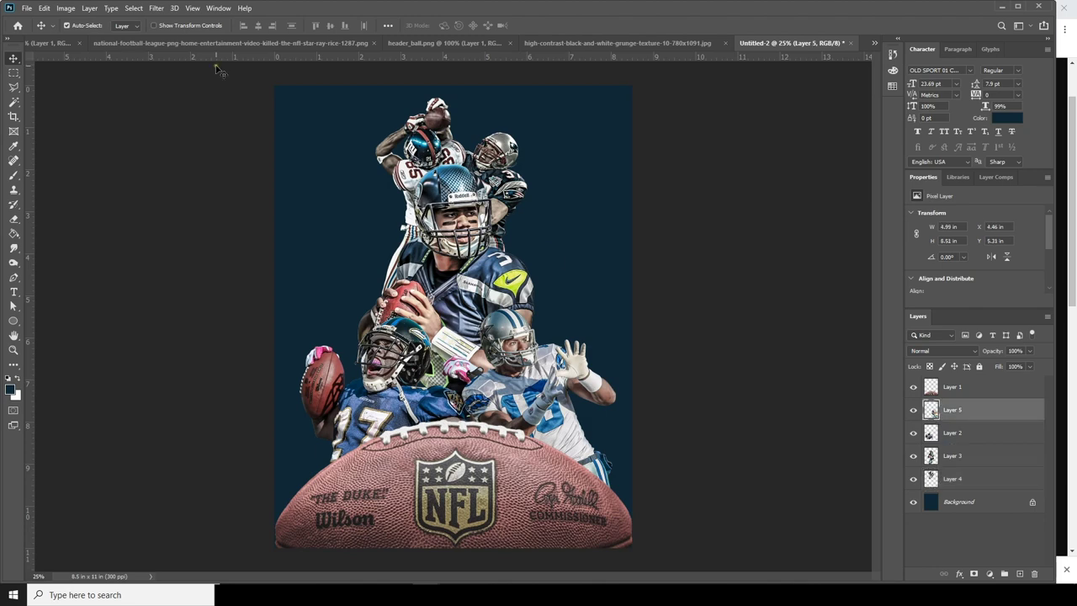
click(158, 9)
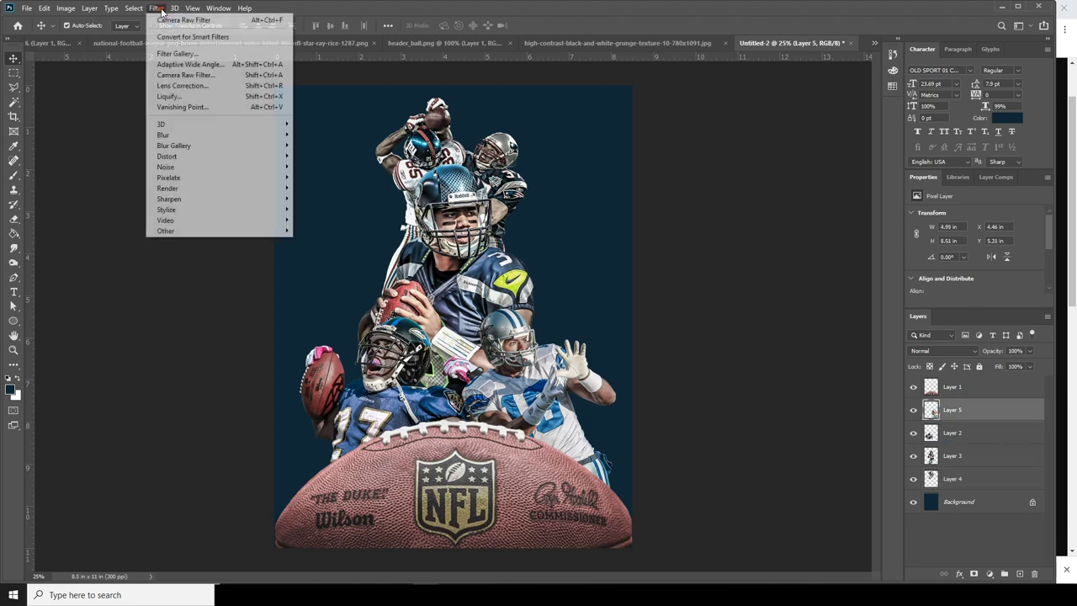
click(186, 53)
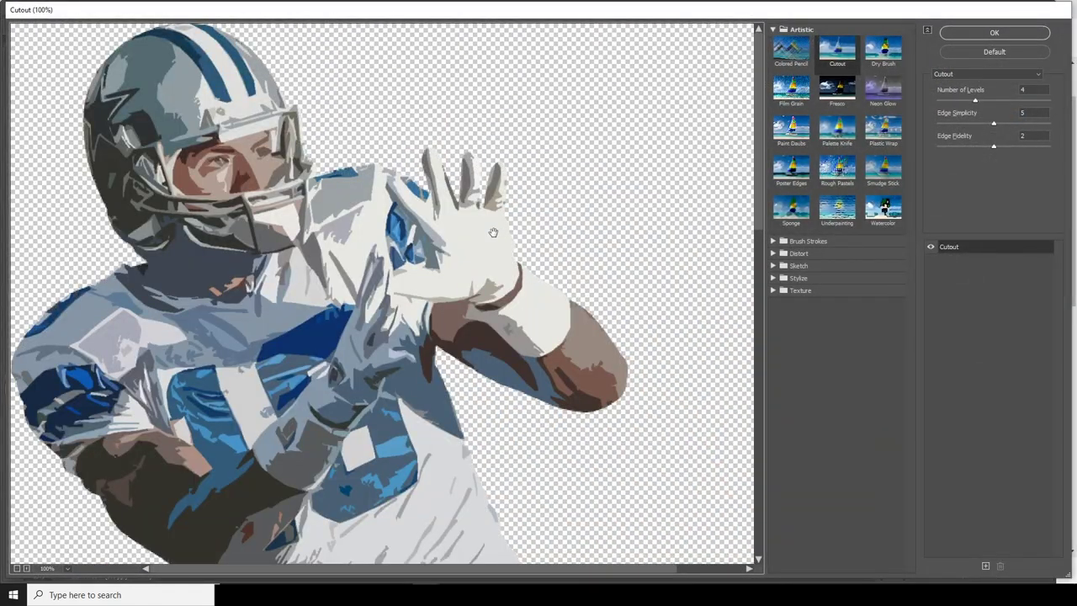
alt+scroll(493, 232, down, 2)
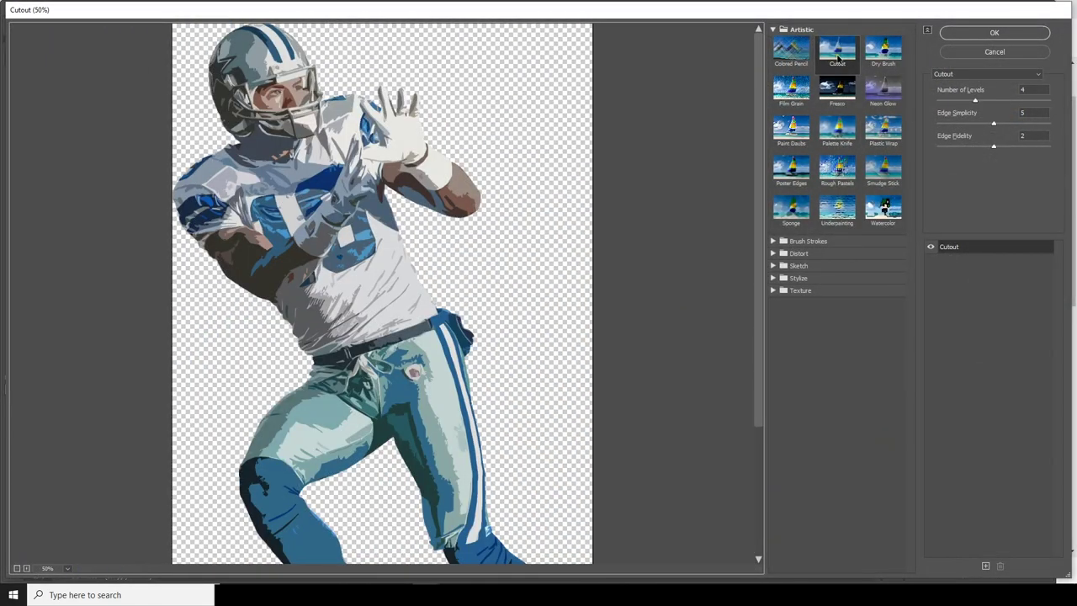
click(838, 55)
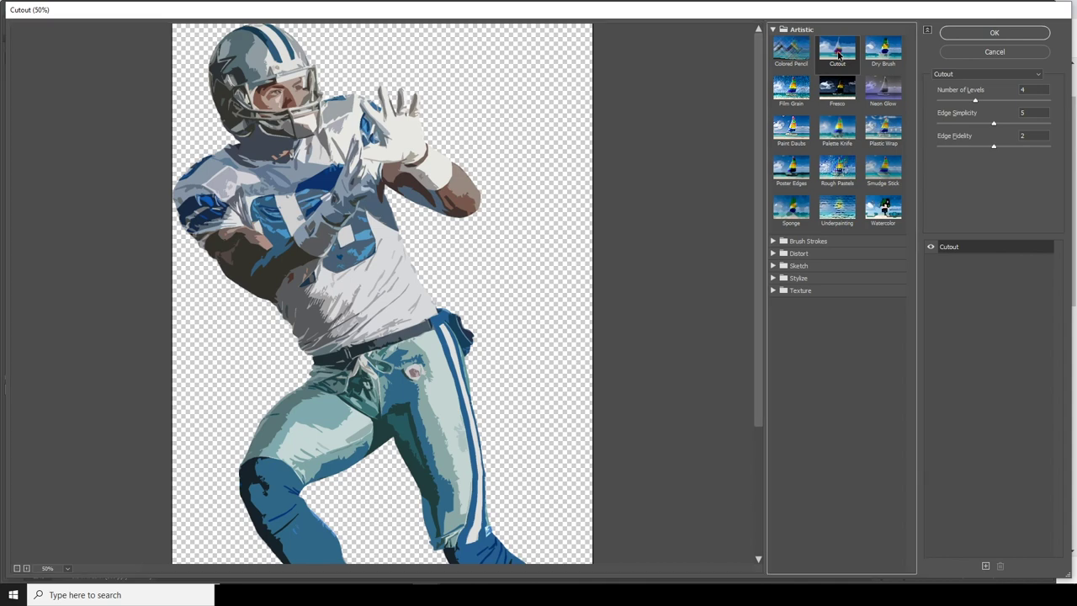
- Compare Cutout Number of Levels values between 3 and 6 on the white-jersey player, and set it to 5
click(985, 101)
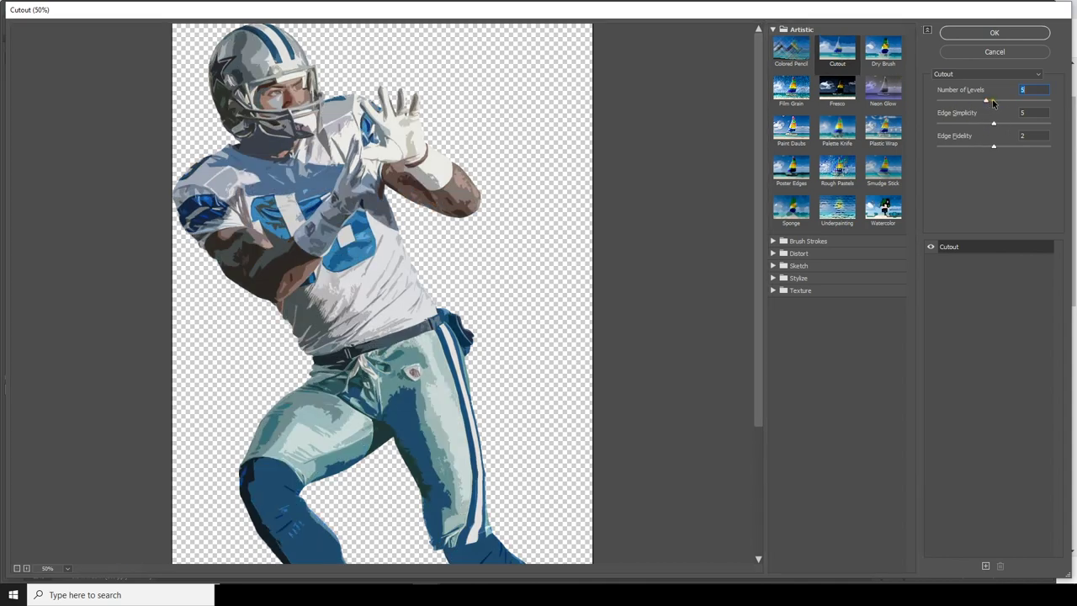
click(998, 100)
click(961, 102)
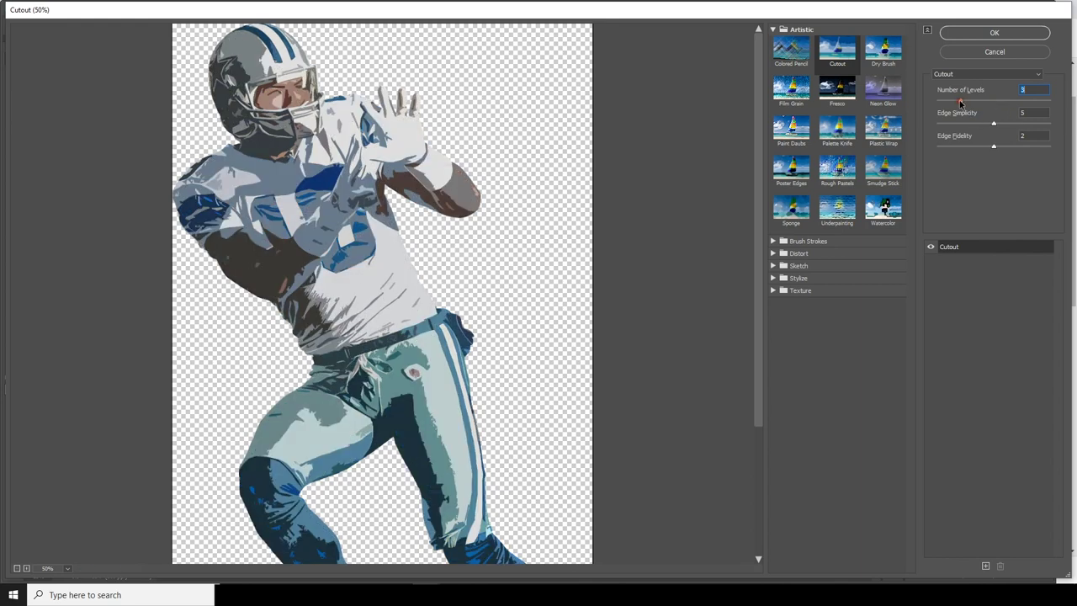
click(989, 101)
click(1007, 101)
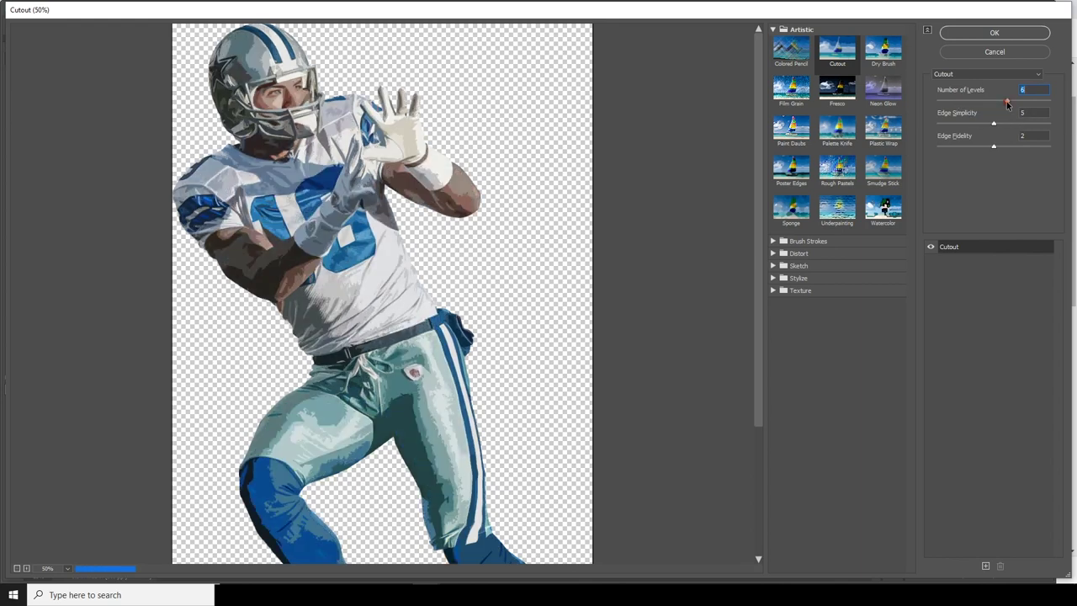
click(991, 104)
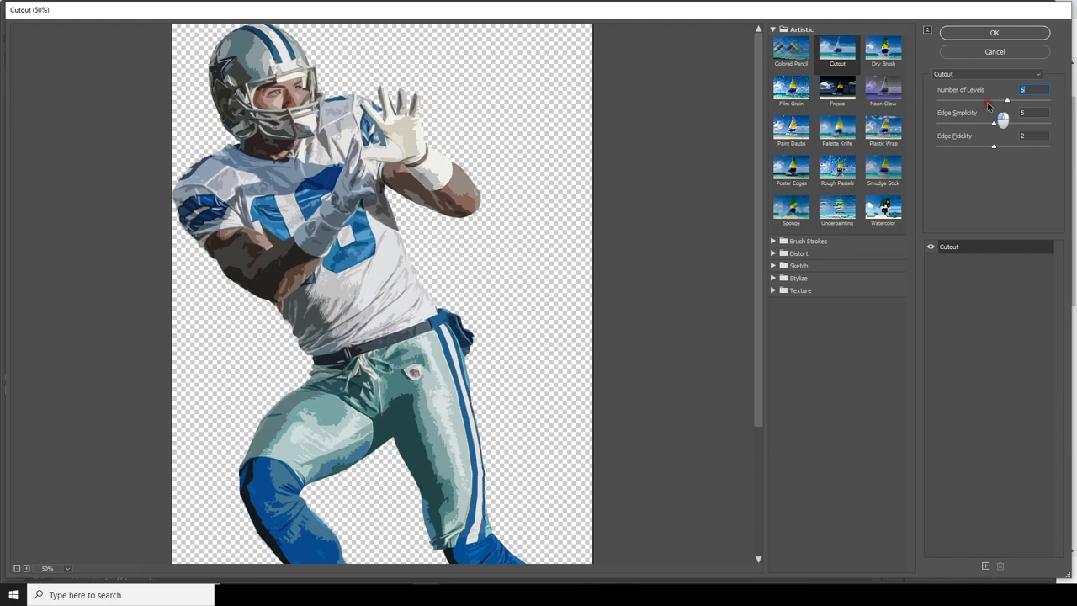
drag(1003, 100, 996, 102)
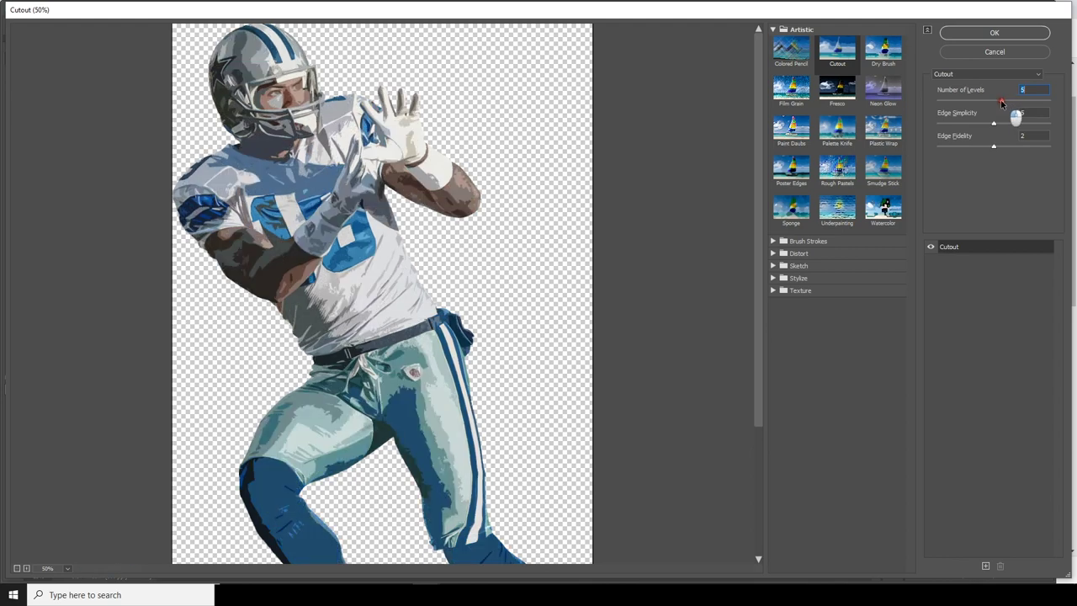
- Adjust the Cutout filter's Edge Simplicity, Edge Fidelity and Number of Levels, and apply it to the white-jersey player
click(976, 124)
click(954, 125)
click(994, 124)
click(989, 124)
click(979, 148)
mouse_move(979, 152)
mouse_down()
mouse_move(983, 160)
mouse_move(973, 150)
mouse_up()
click(996, 101)
drag(1013, 103, 991, 102)
click(1011, 34)
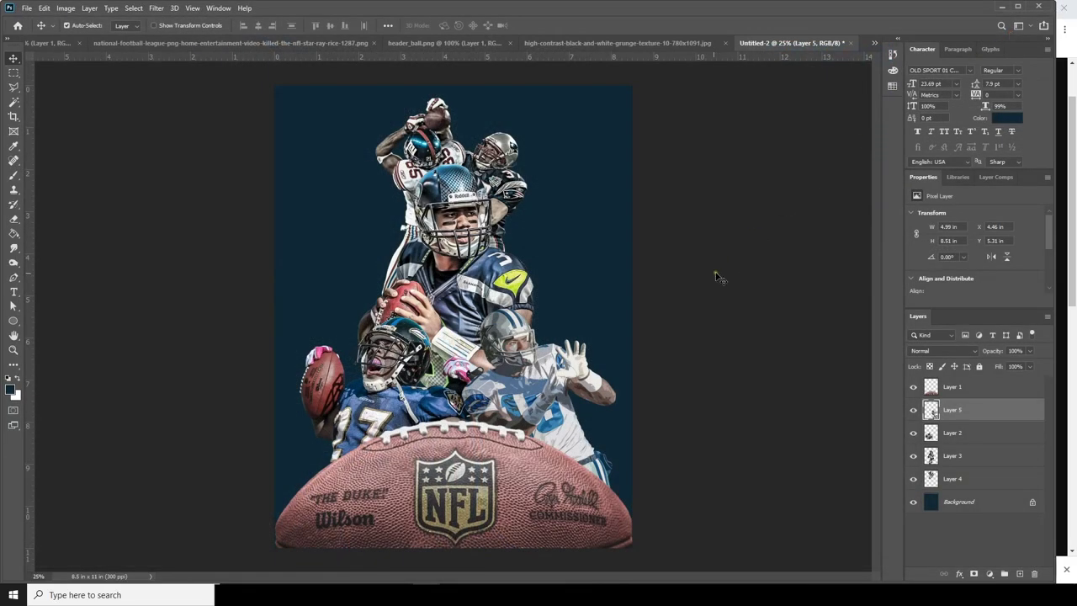
- Reapply the last Cutout filter to the blue-jersey player holding a ball just above the large football's laces
right_click(386, 367)
click(402, 370)
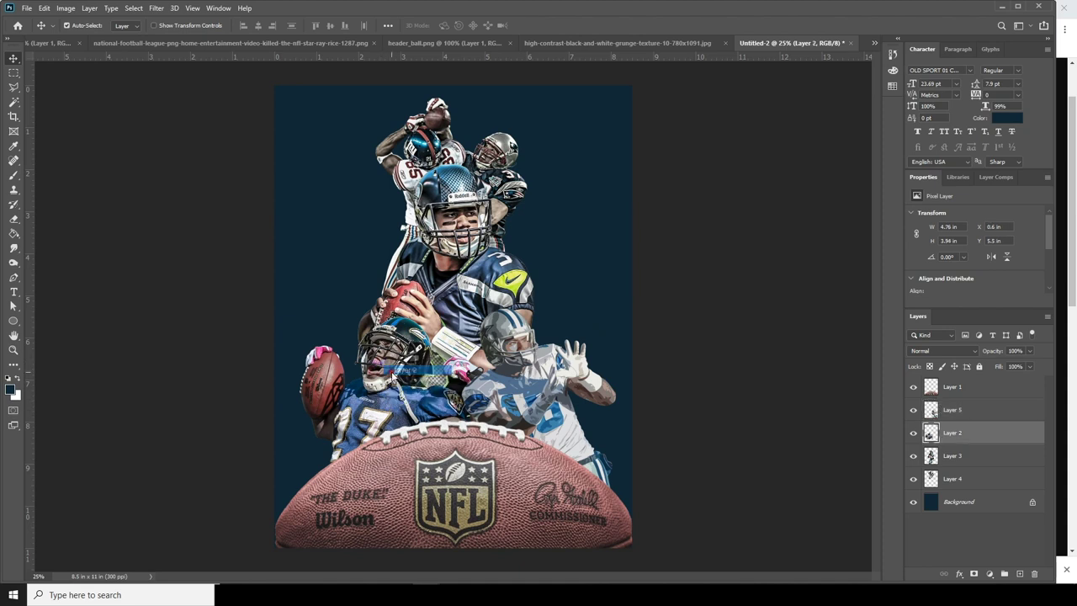
click(154, 9)
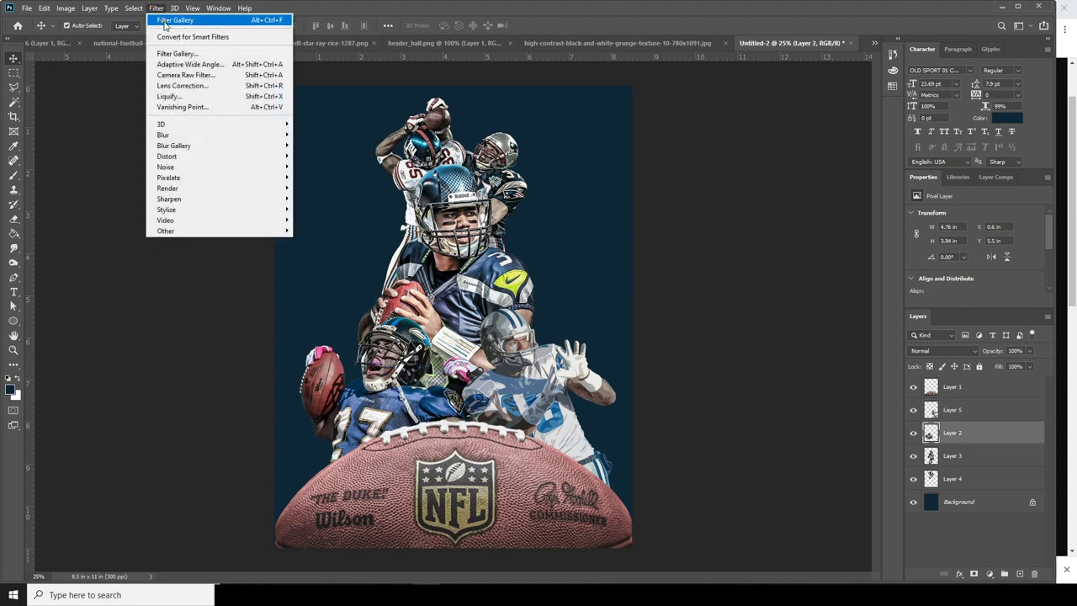
click(169, 20)
- Reapply the last Cutout filter to the central quarterback on Layer 3
right_click(458, 229)
click(471, 239)
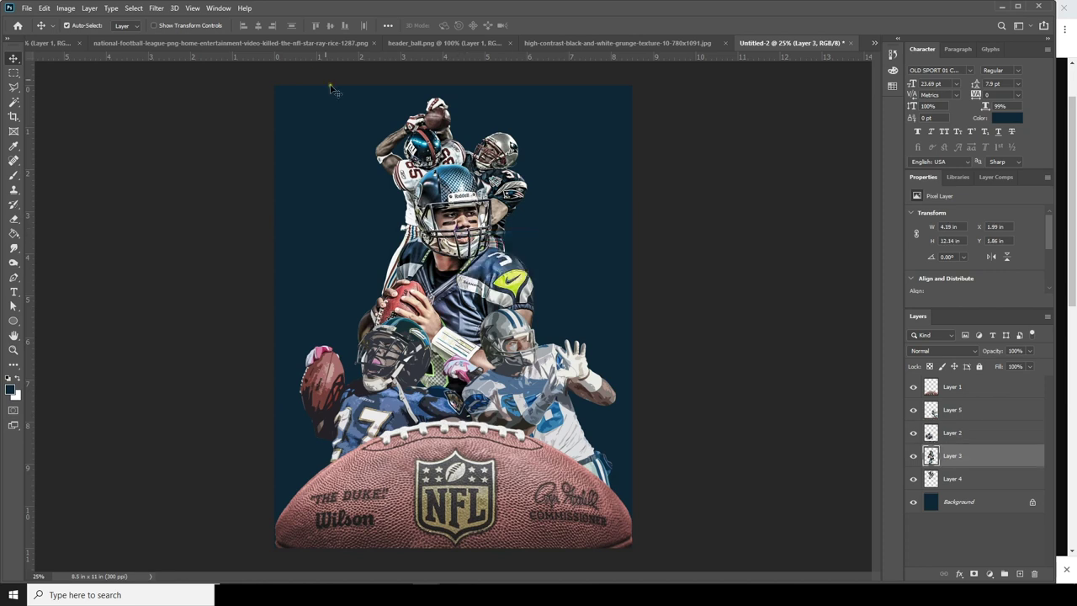
click(156, 8)
mouse_move(170, 17)
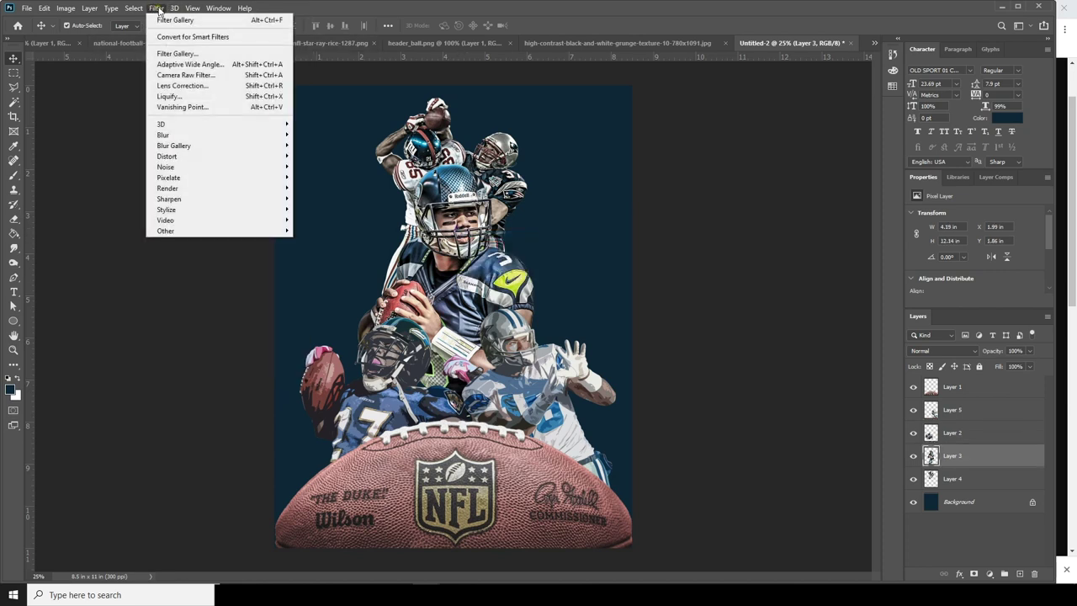
click(168, 20)
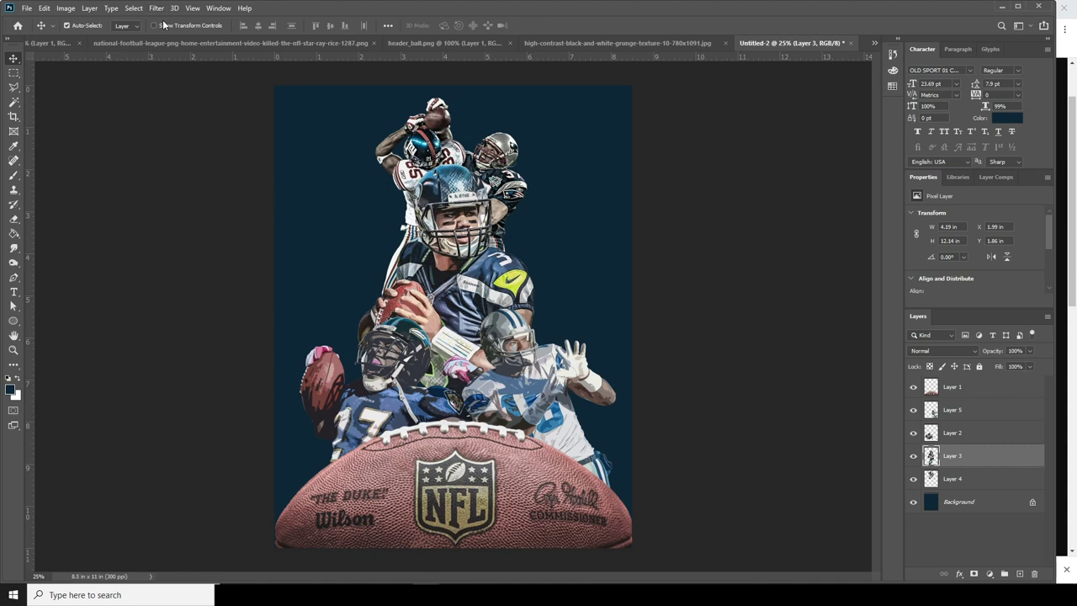
- Reapply the last Cutout filter to the catching players at the poster's top on Layer 4, and deselect the layer
click(951, 479)
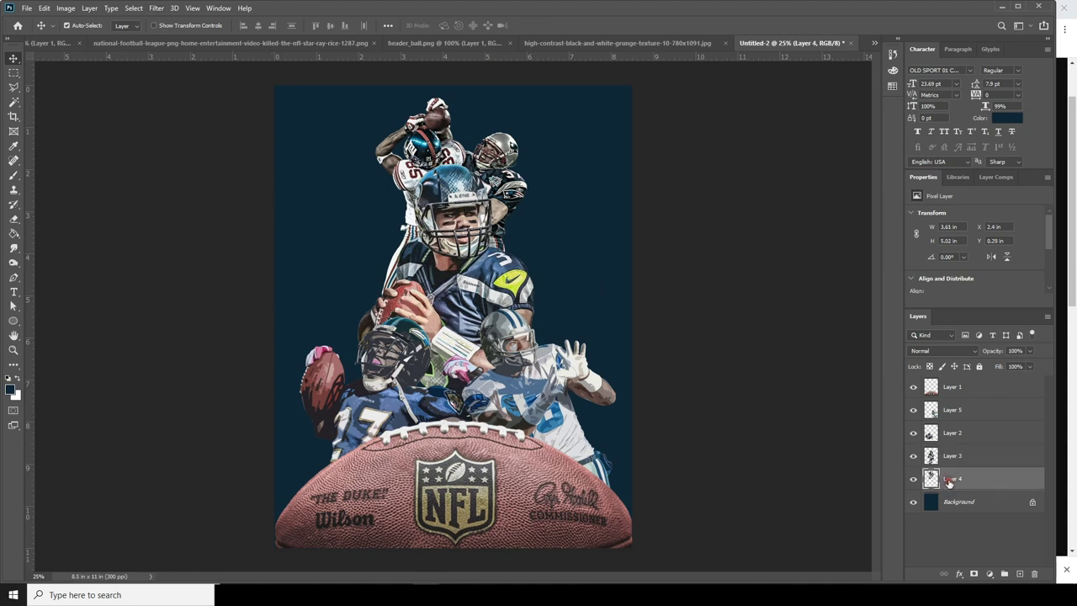
click(156, 8)
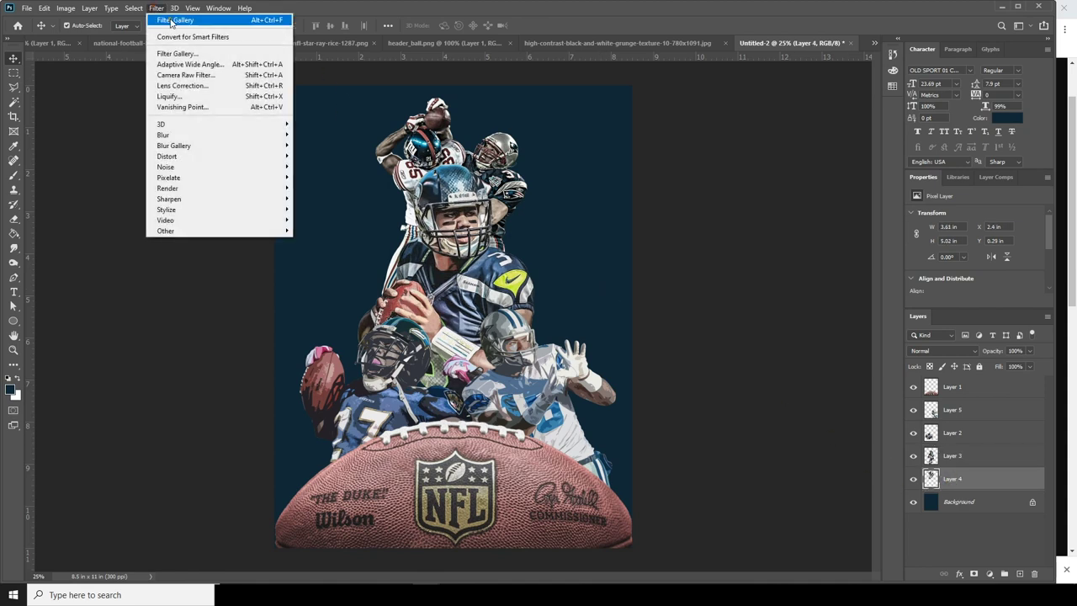
click(170, 21)
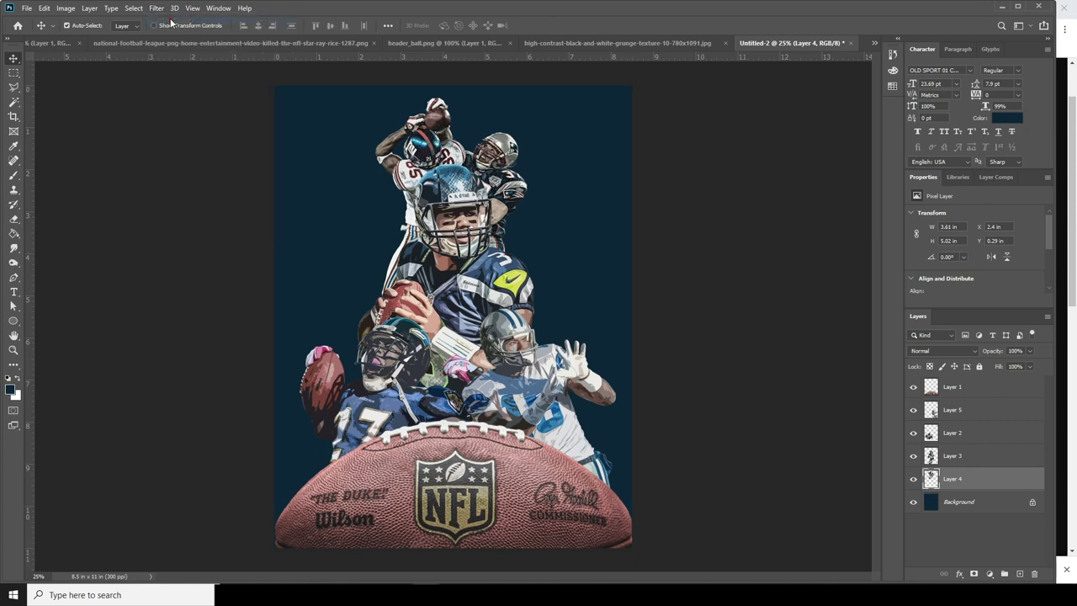
click(606, 356)
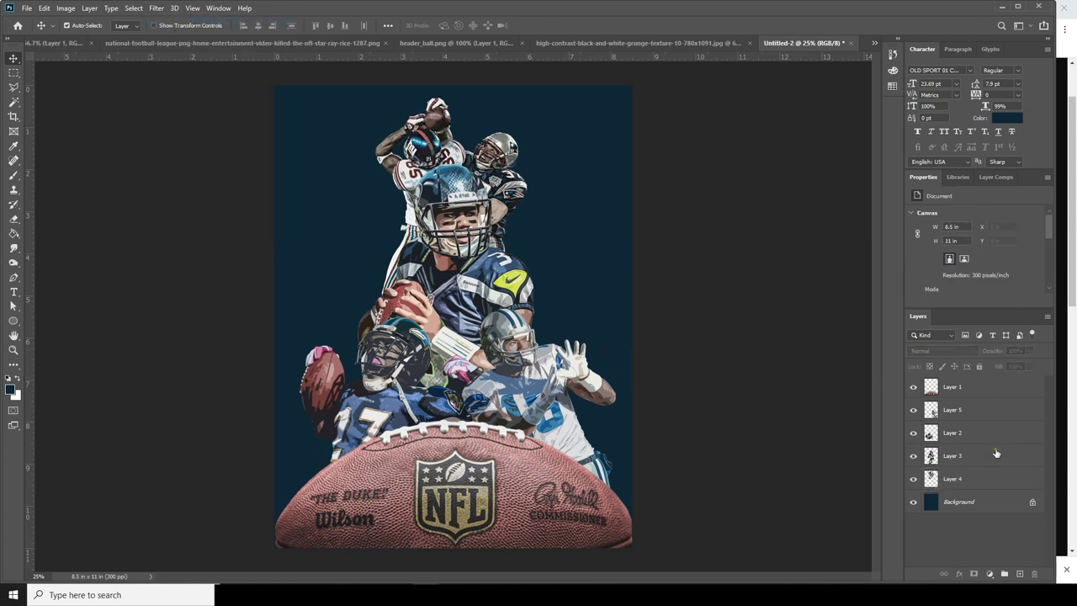
- Reapply the last Cutout filter to the large NFL football on Layer 1 and check the whole poster
click(956, 388)
click(157, 7)
click(168, 19)
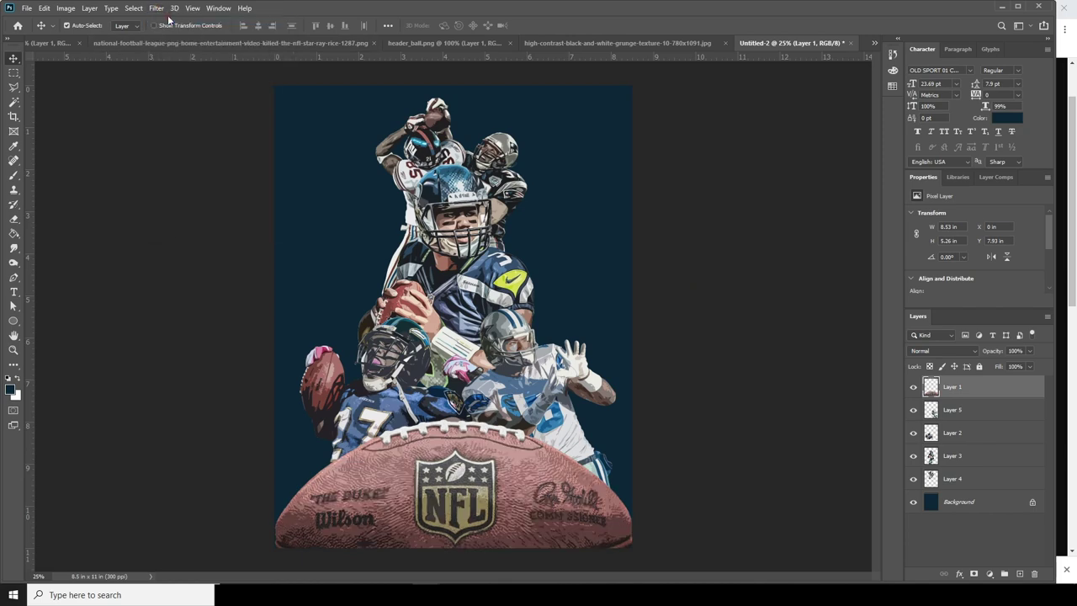
key(ctrl+minus)
key(ctrl+minus)
key(ctrl+plus)
key(ctrl+plus)
- Copy the high-contrast black-and-white grunge texture into the poster as the uppermost layer, and minimize the texture's document window
drag(616, 43, 454, 440)
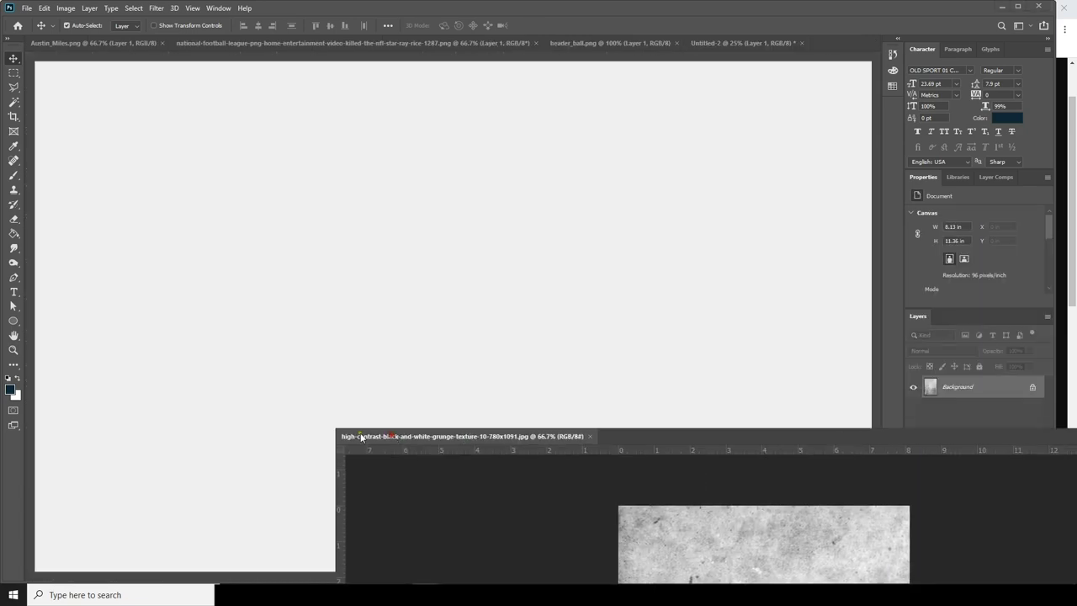
drag(668, 557, 485, 213)
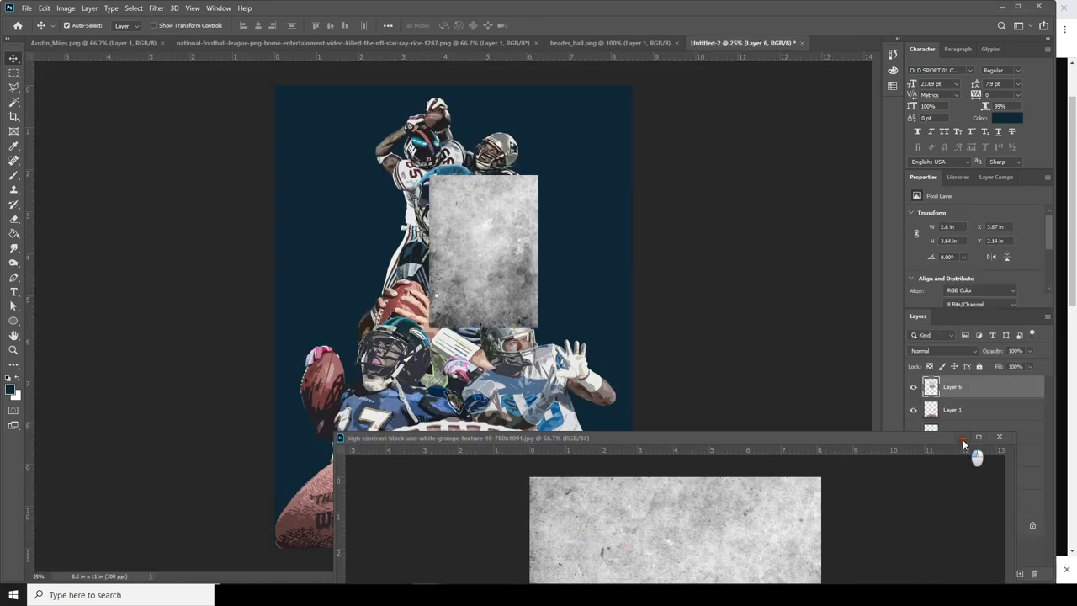
click(962, 437)
- Scale and position the grunge texture with Free Transform to about 9.14 × 12.78 in so it covers the whole poster
click(66, 9)
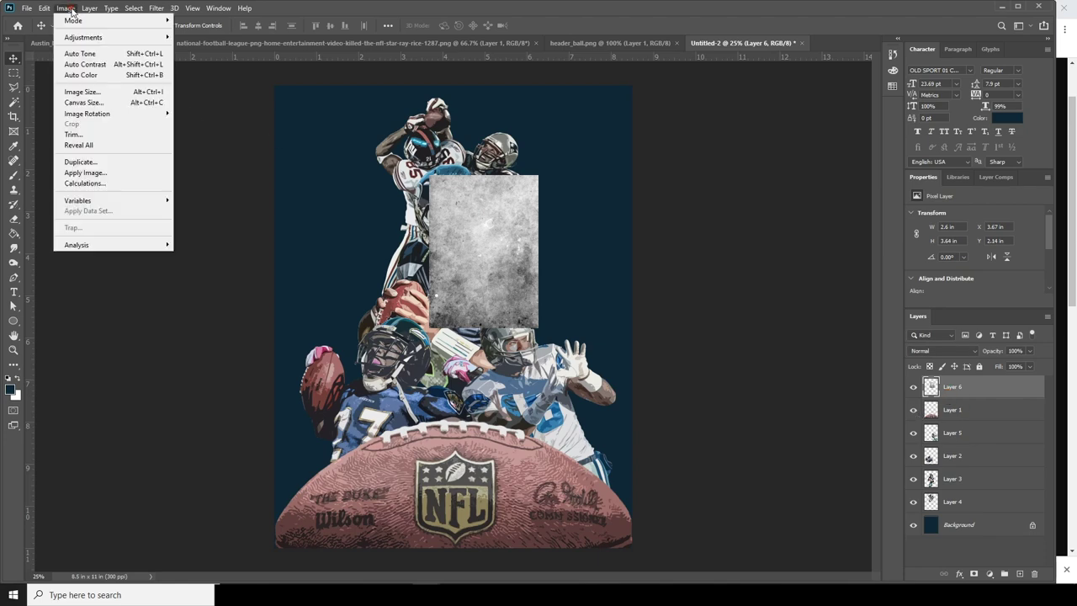
mouse_move(44, 9)
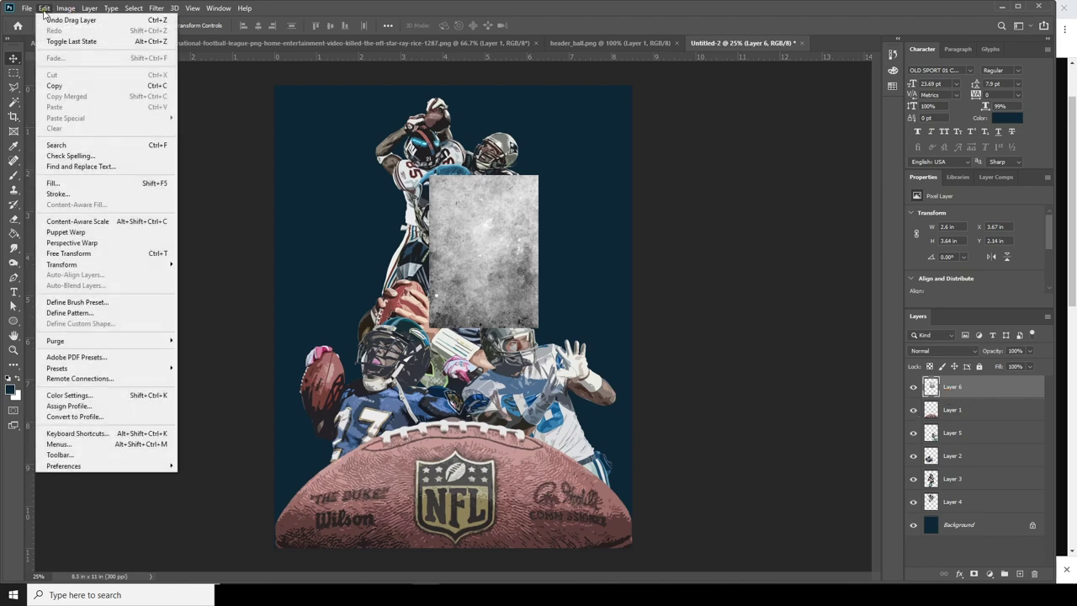
click(69, 253)
drag(538, 328, 496, 445)
key(Return)
- Blend the grunge texture over the poster with Multiply mode at 64% opacity
click(924, 353)
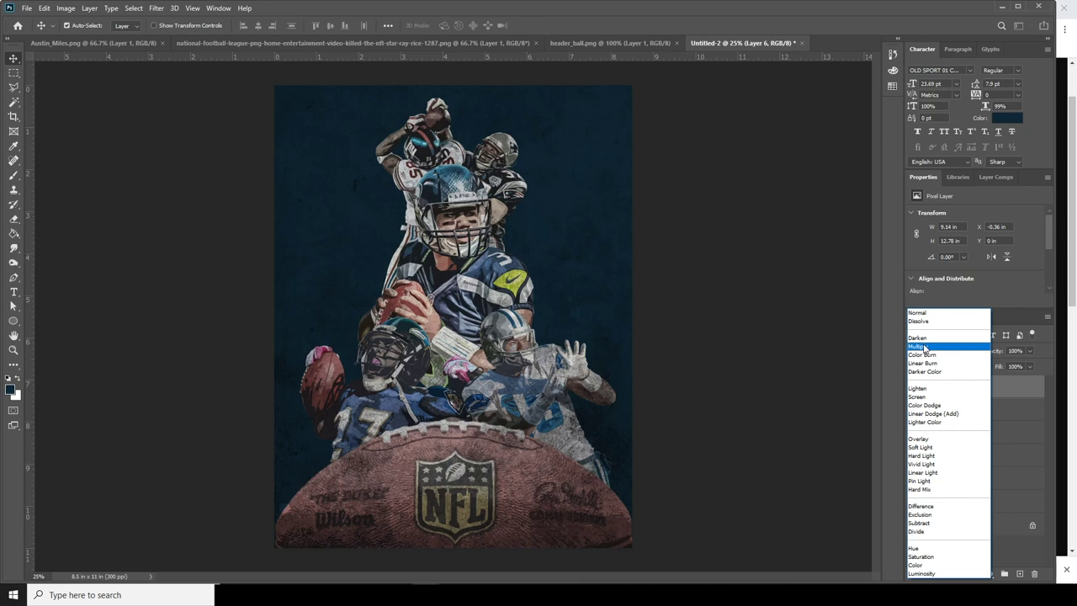
click(923, 346)
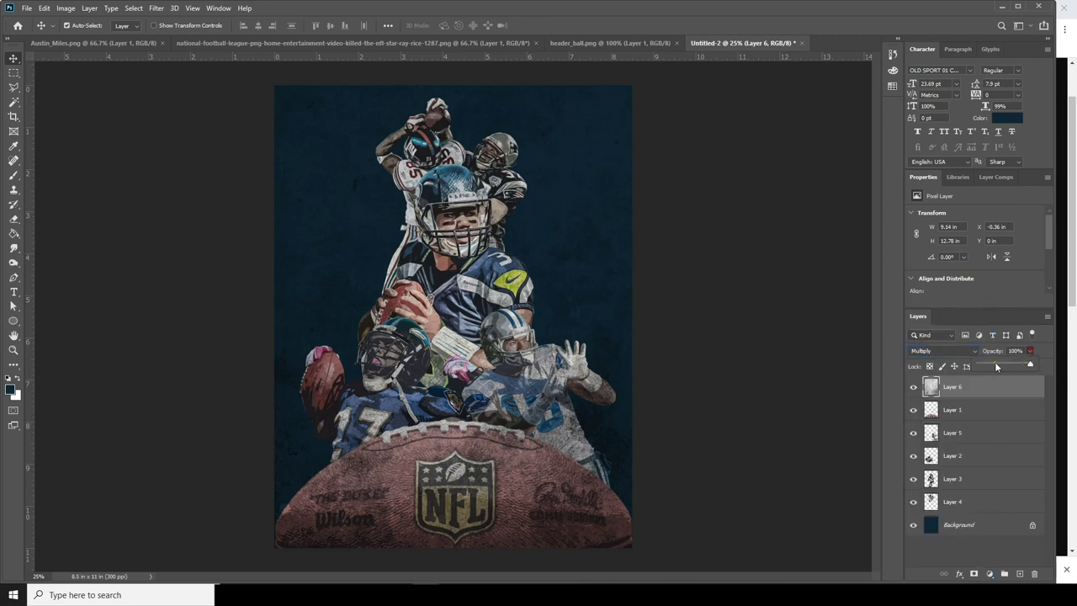
click(998, 364)
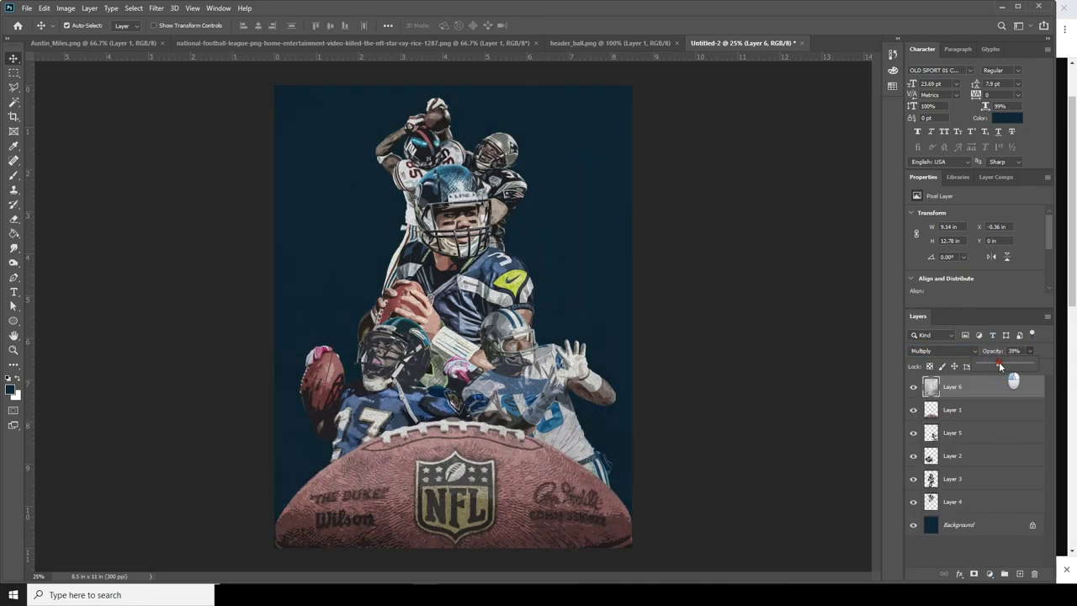
drag(1003, 366, 1007, 366)
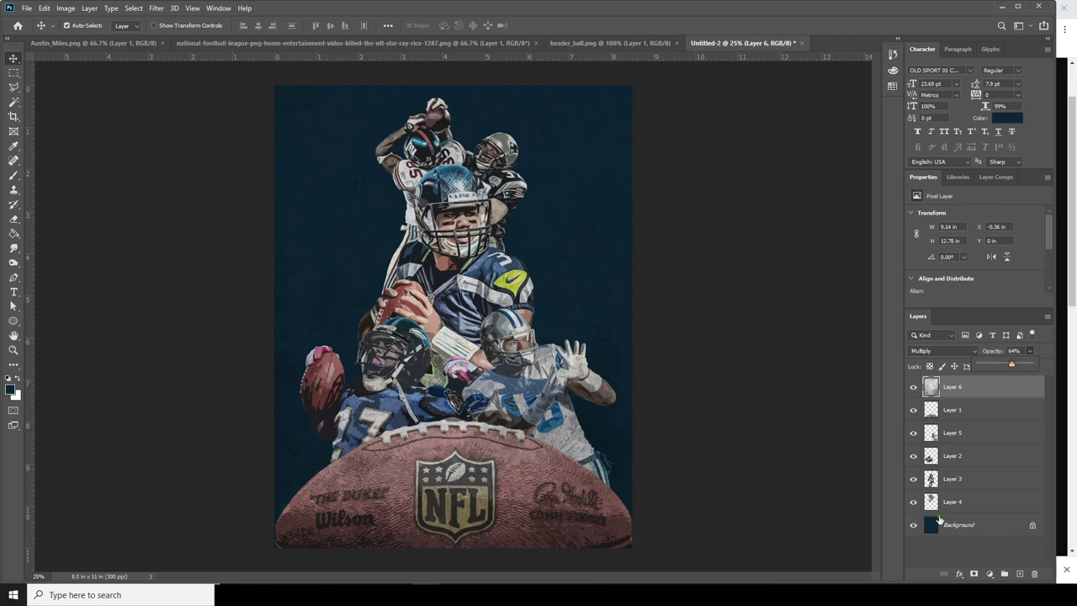
scroll(538, 433, down, 3)
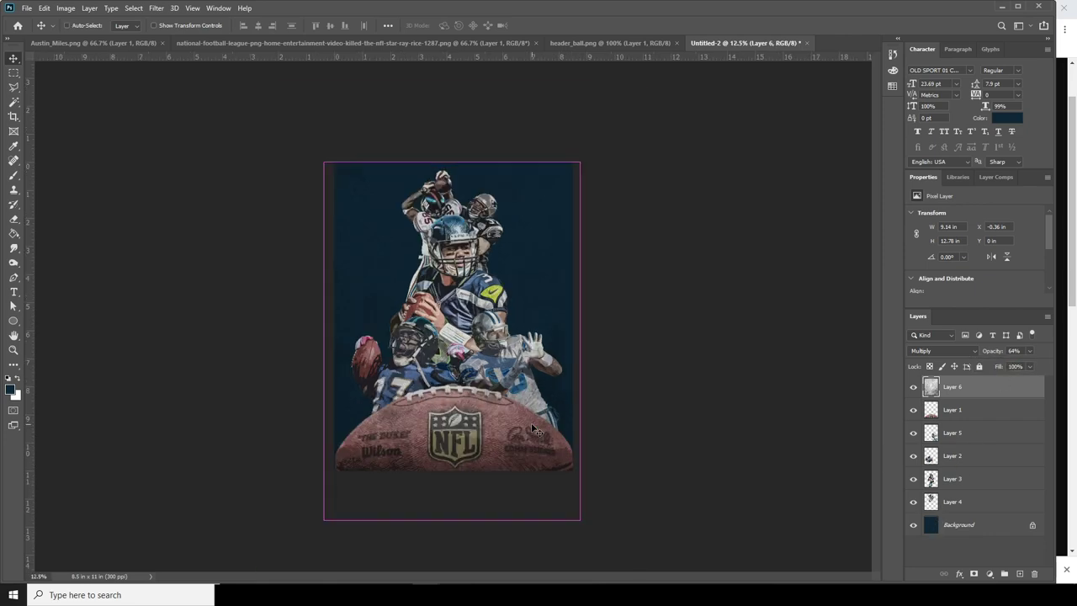
scroll(600, 457, up, 3)
key(ctrl+minus)
key(ctrl+plus)
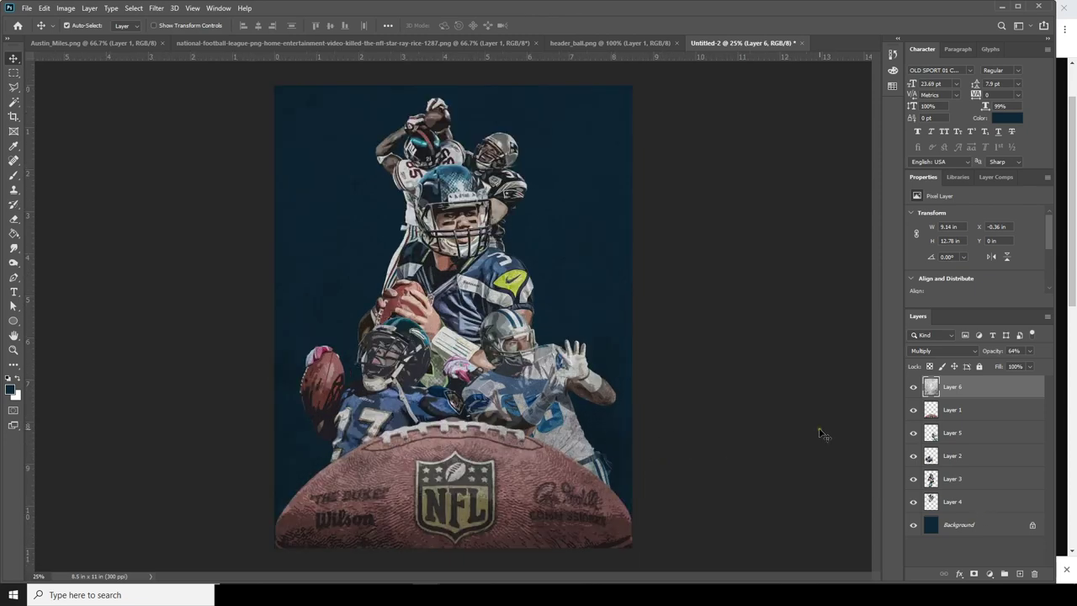
- Draw a zigzag Pen tool shape of two tapered diagonal streaks across the poster, extending past both side edges
click(13, 277)
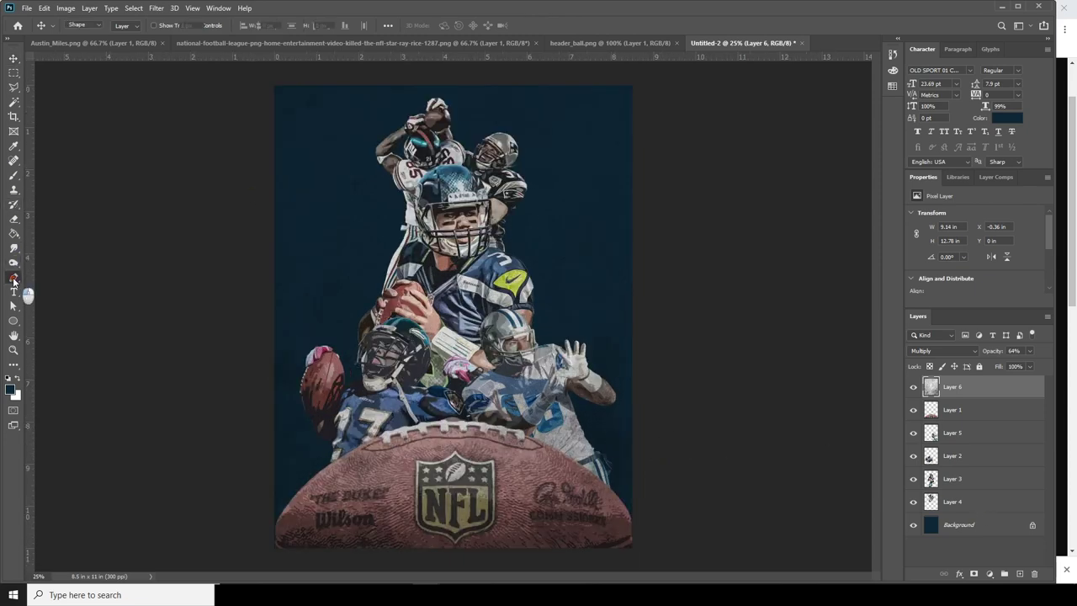
click(700, 74)
drag(139, 333, 28, 366)
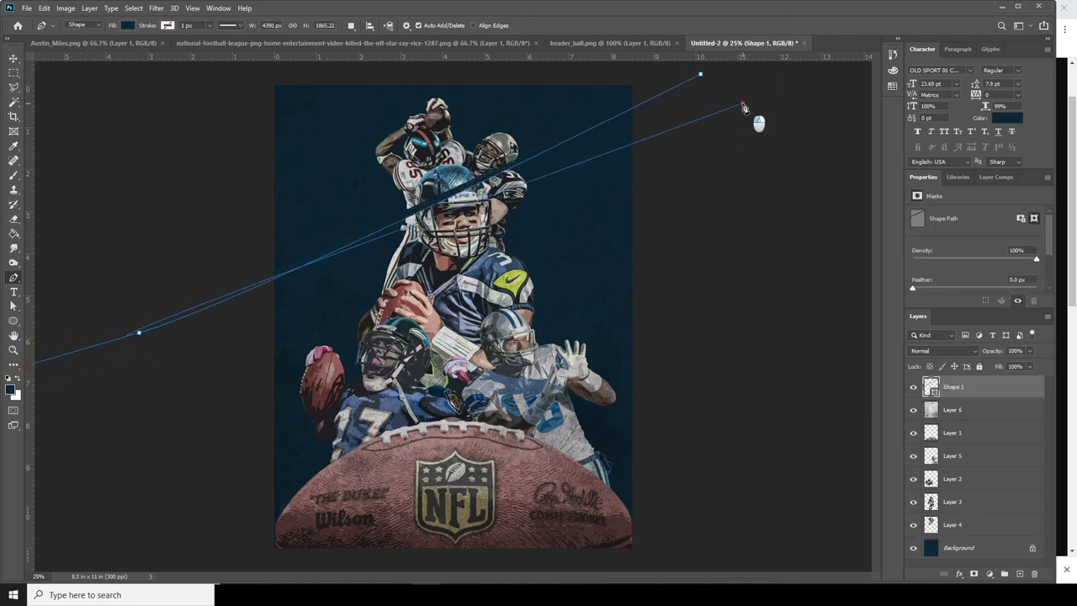
click(742, 104)
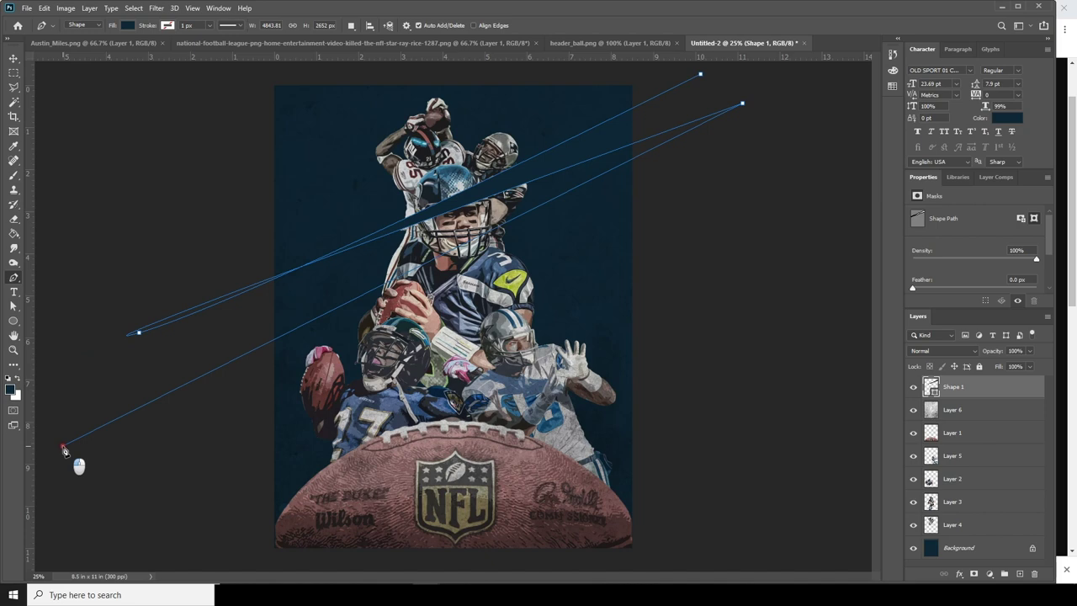
drag(64, 451, 65, 460)
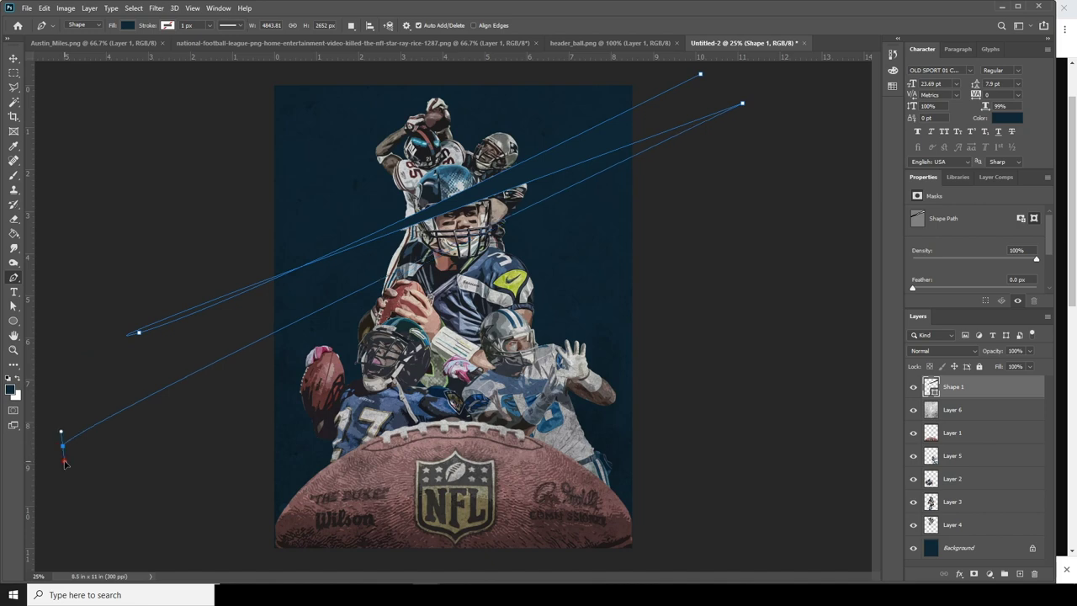
drag(701, 74, 725, 74)
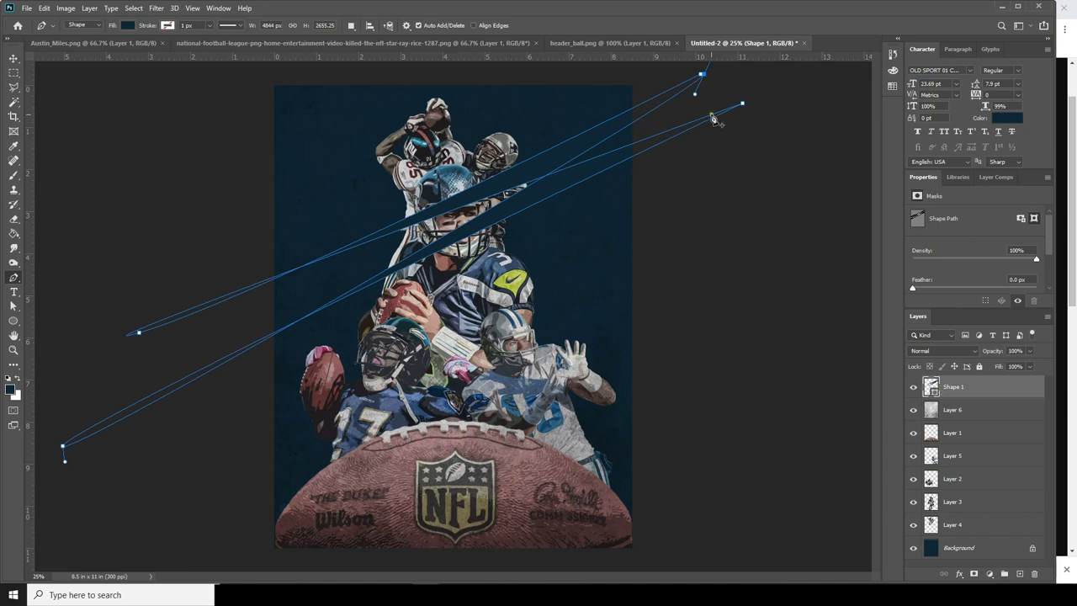
alt+click(700, 74)
- Fill the streak shape with the recently used gold color and place it behind the players, directly above the Background
click(127, 25)
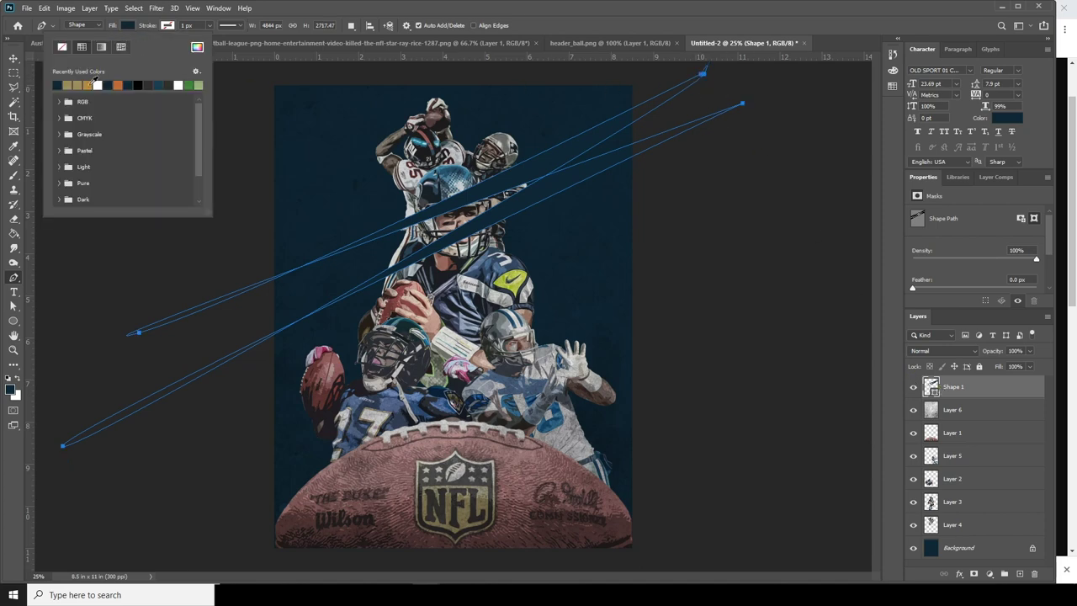
click(94, 83)
click(13, 58)
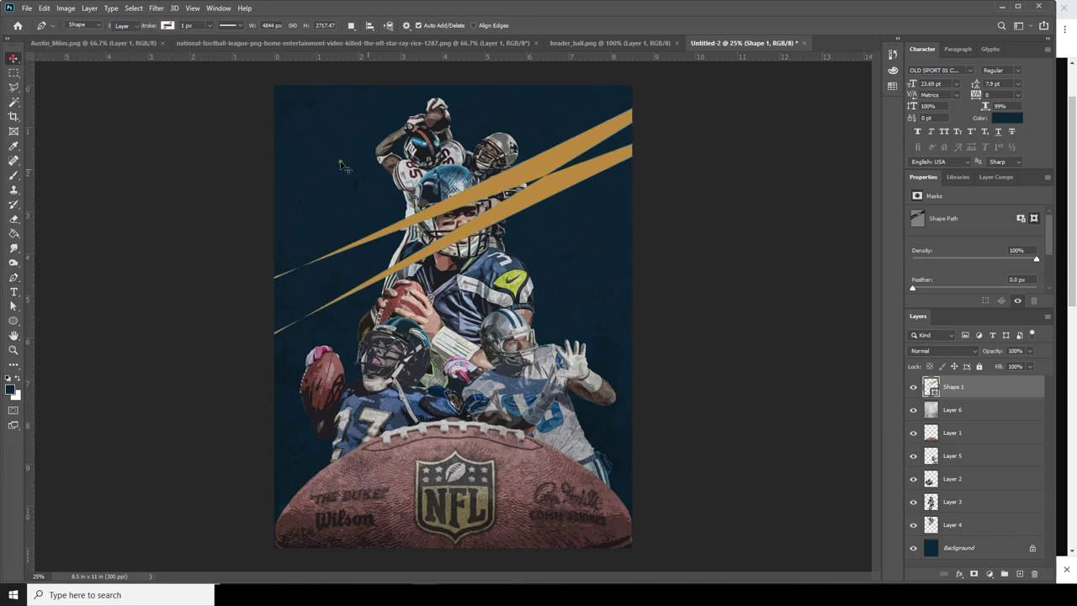
drag(972, 395, 1014, 526)
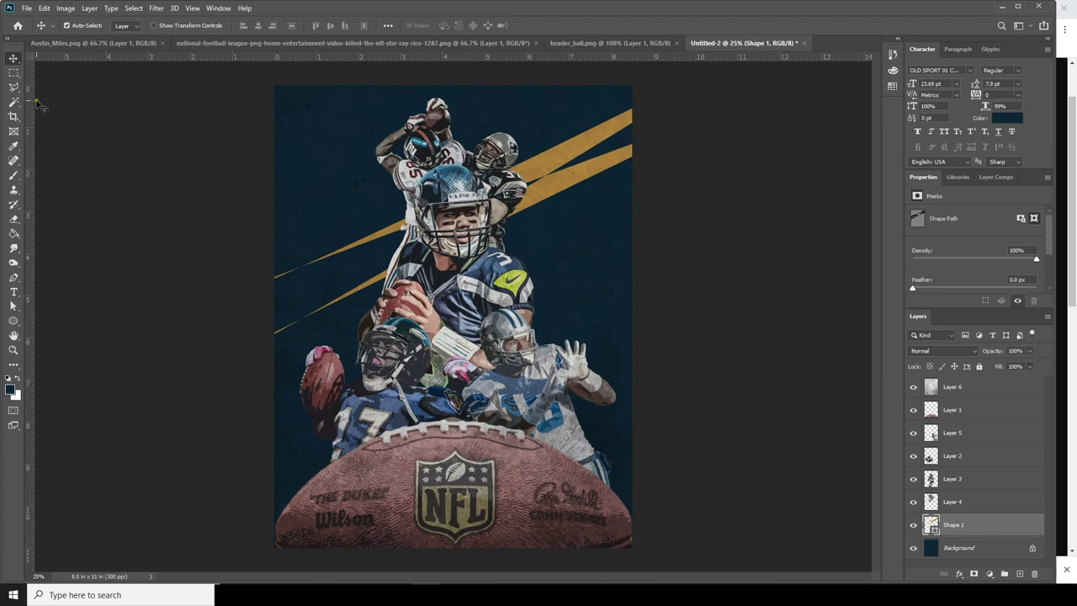
- Enlarge and reposition the gold streak shape with Free Transform so two wide diagonal bands cross the poster behind the players
click(45, 9)
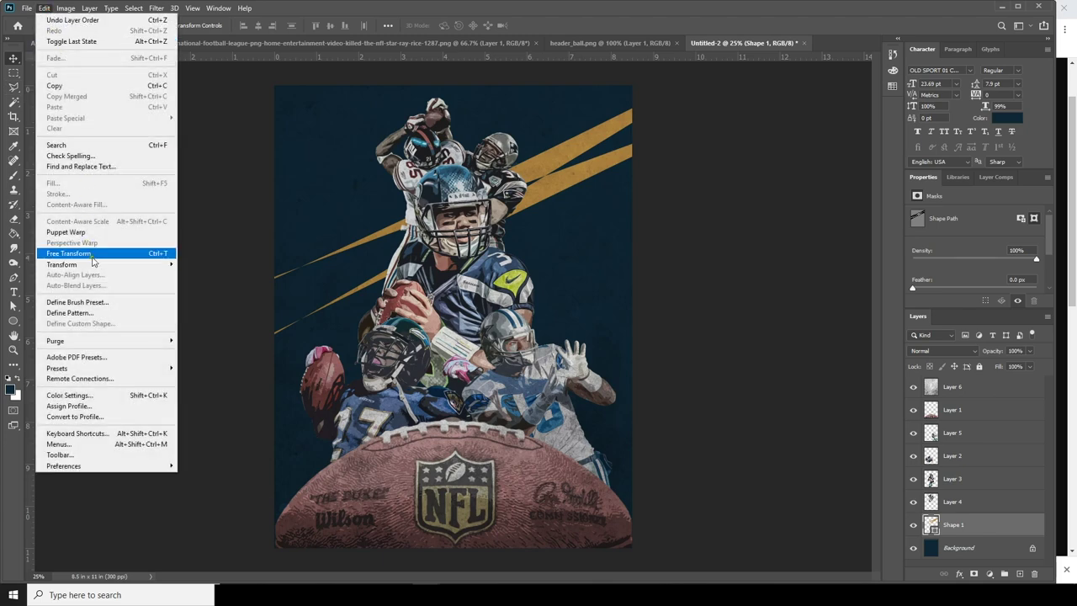
click(84, 253)
drag(747, 455, 980, 580)
drag(623, 192, 446, 363)
key(ctrl+minus)
key(ctrl+minus)
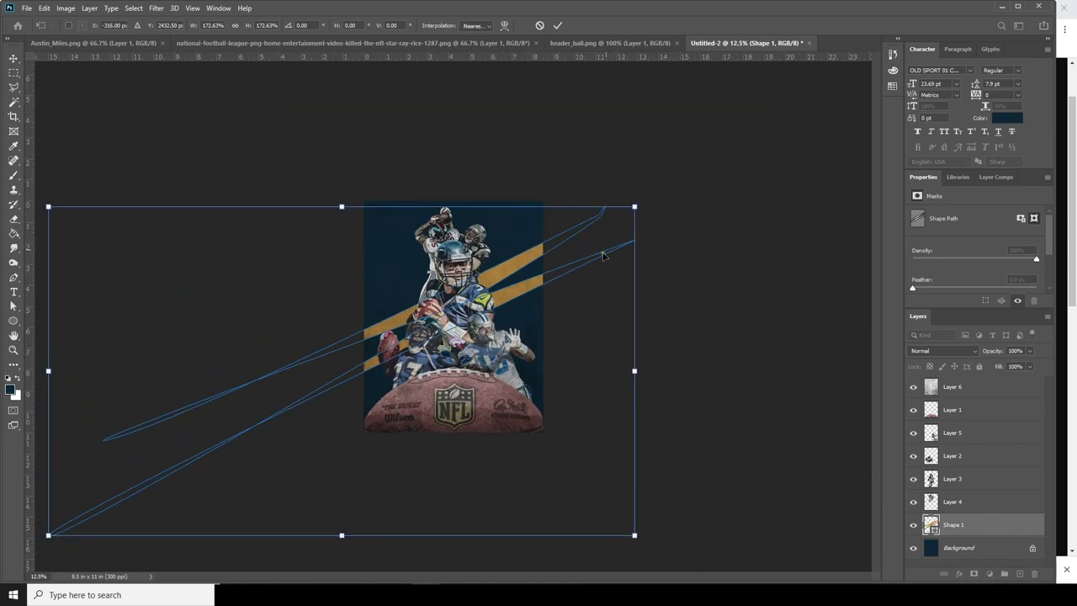
drag(635, 206, 846, 91)
drag(592, 204, 586, 256)
key(Return)
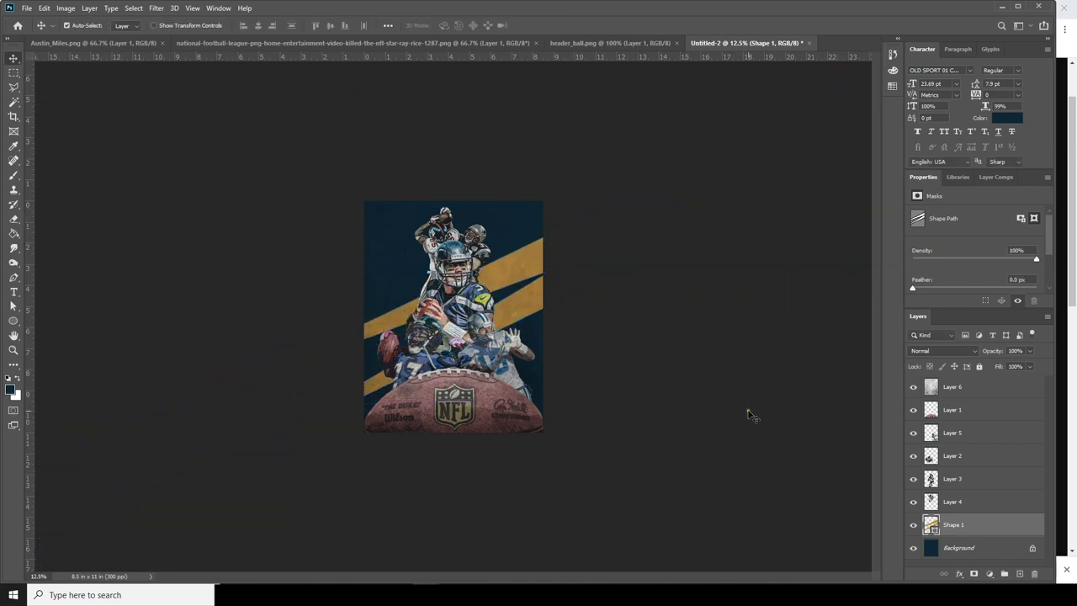
- Examine how the widened gold bands work with the players and football, both close up and across the whole poster
key(ctrl+plus)
key(ctrl+plus)
key(ctrl+plus)
key(ctrl+minus)
key(ctrl+minus)
key(ctrl+plus)
key(ctrl+minus)
key(ctrl+minus)
key(ctrl+plus)
key(ctrl+plus)
key(ctrl+minus)
key(ctrl+minus)
key(ctrl+plus)
key(ctrl+plus)
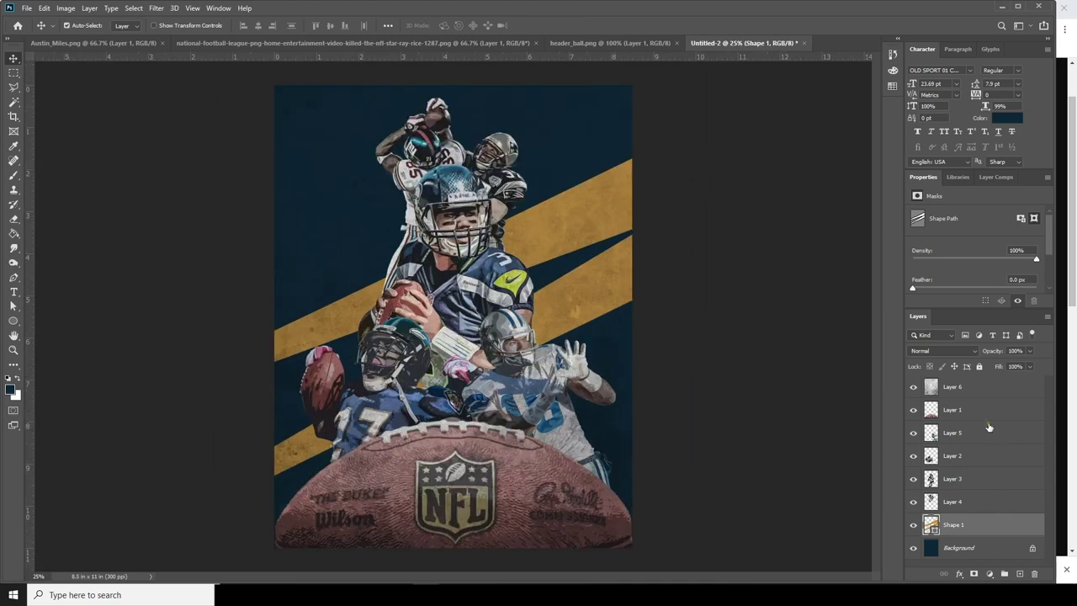
- Add a Color Lookup adjustment layer above the grunge texture on Layer 6
click(972, 390)
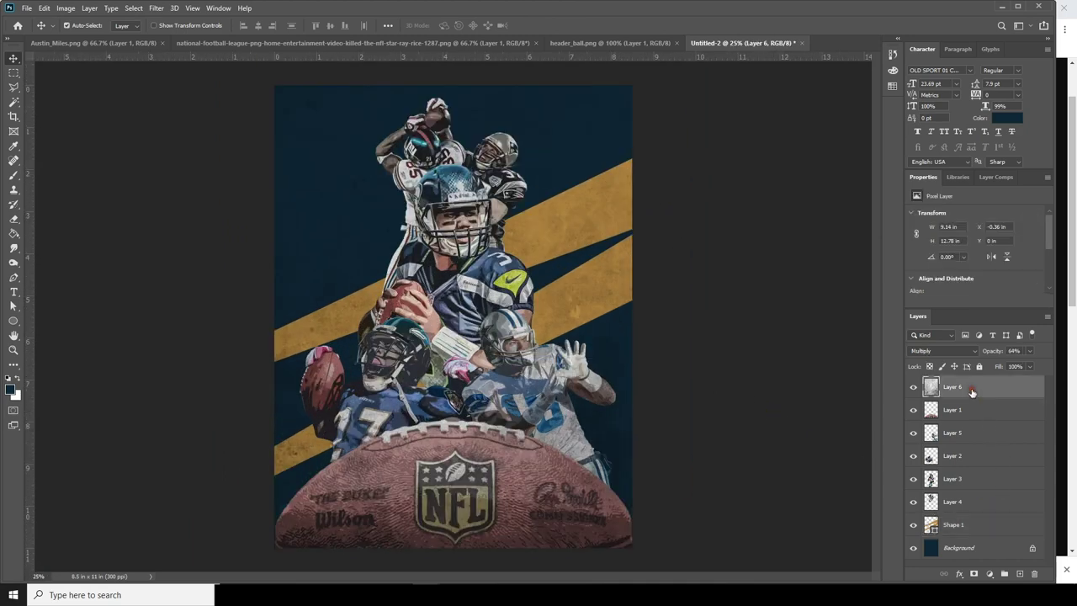
click(991, 575)
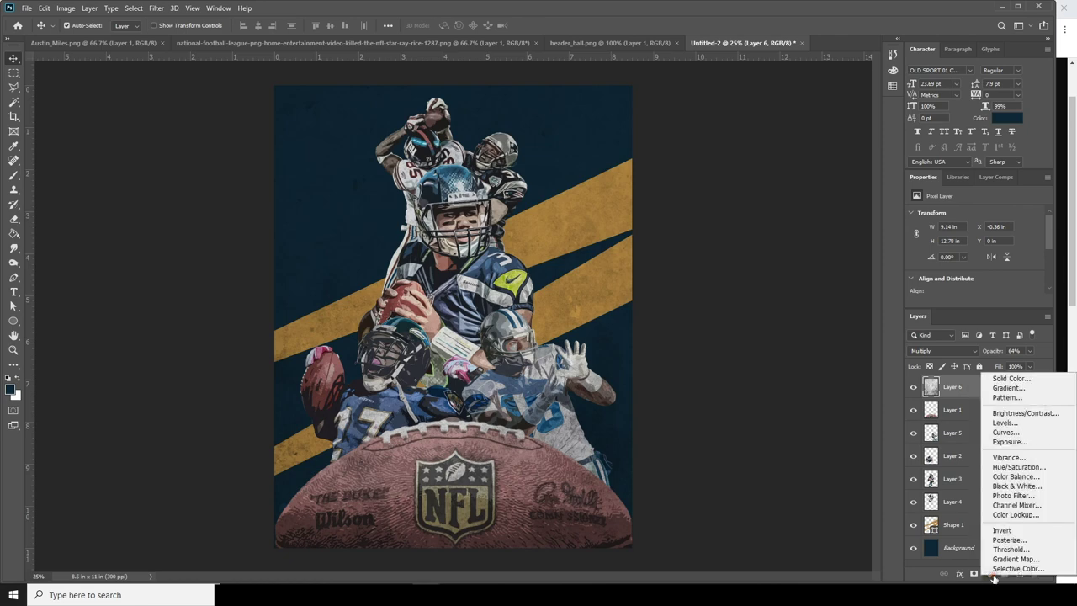
click(997, 517)
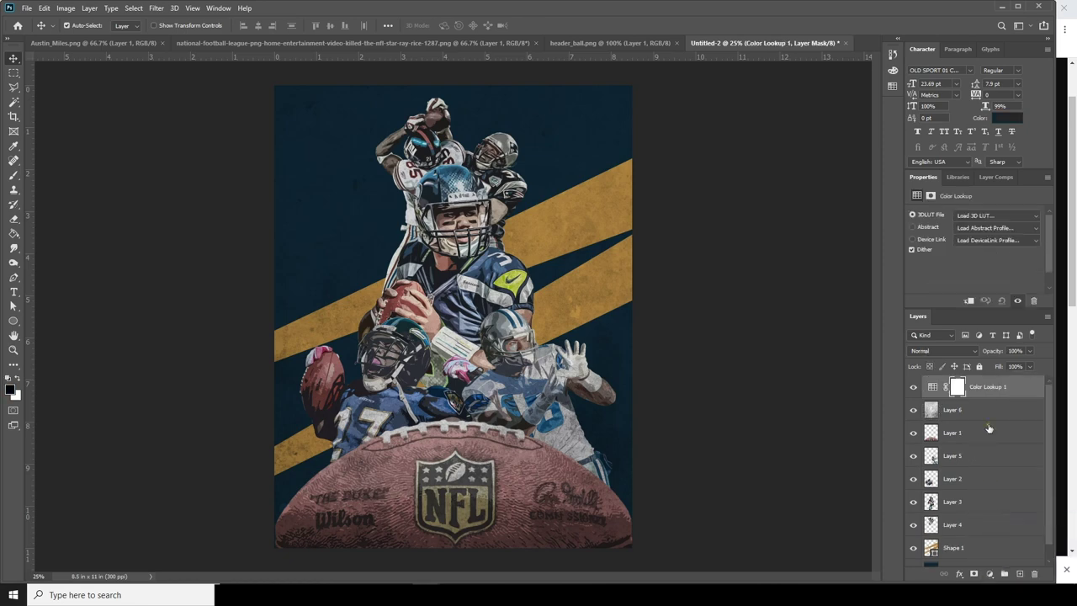
- Load WindyCineD.cube from the Drone Lut folder as the Color Lookup layer's 3DLUT file
click(984, 216)
click(974, 228)
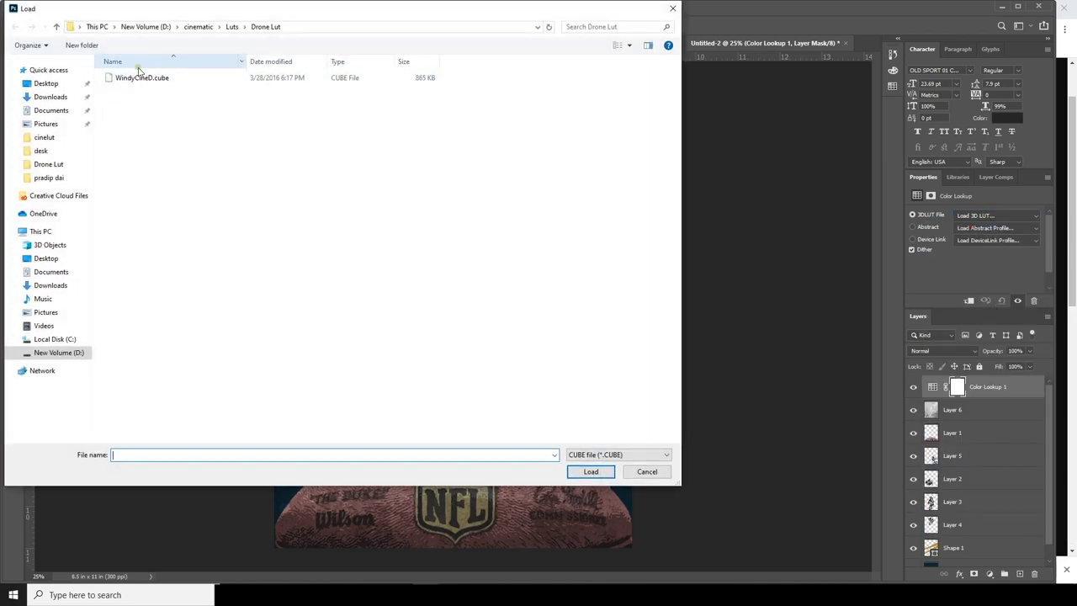
click(151, 84)
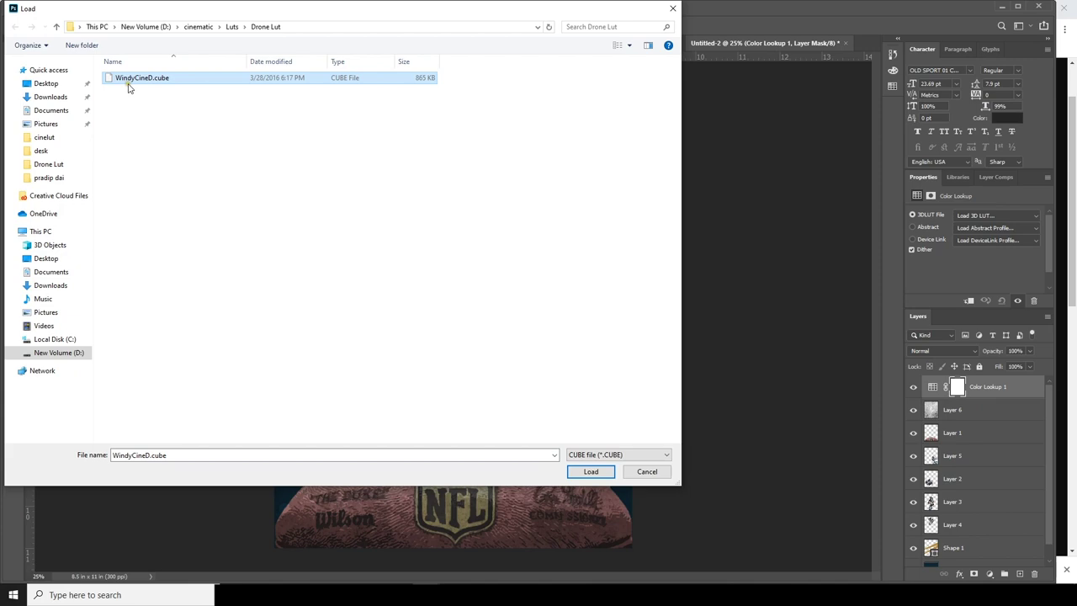
click(586, 472)
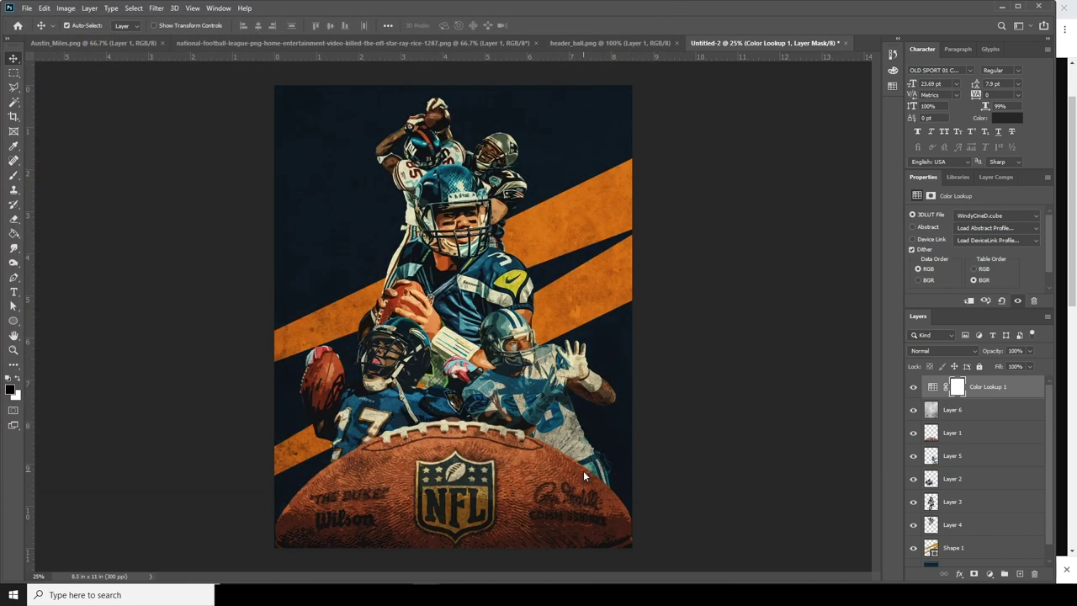
- Examine how the color lookup grade affects the players, football and gold bands at reduced and full-poster size
key(ctrl+minus)
key(ctrl+minus)
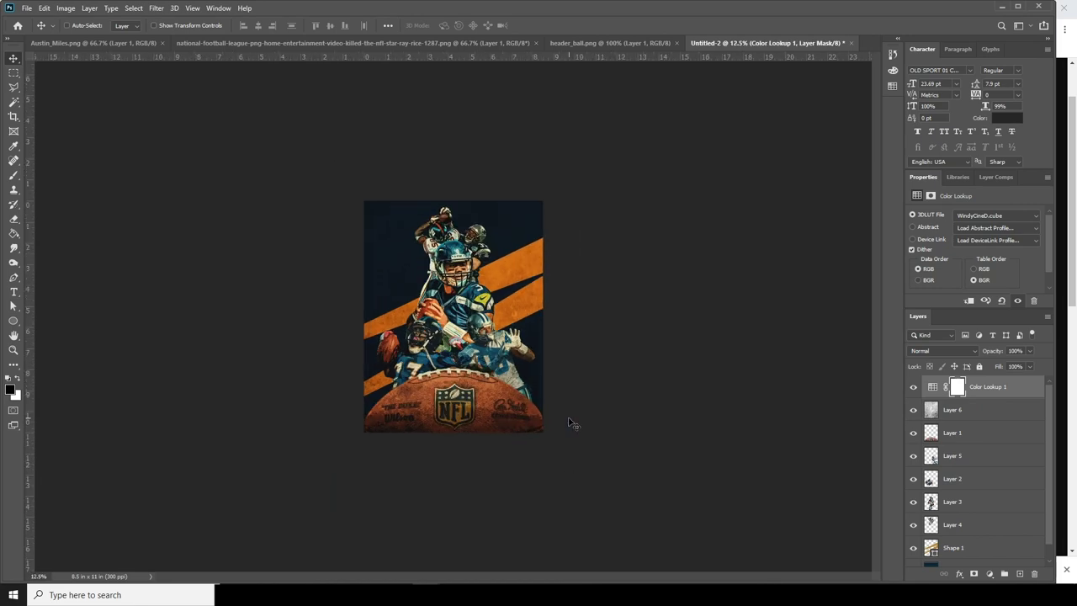
key(ctrl+plus)
key(ctrl+plus)
key(ctrl+minus)
key(ctrl+minus)
key(ctrl+plus)
key(ctrl+plus)
key(ctrl+minus)
key(ctrl+plus)
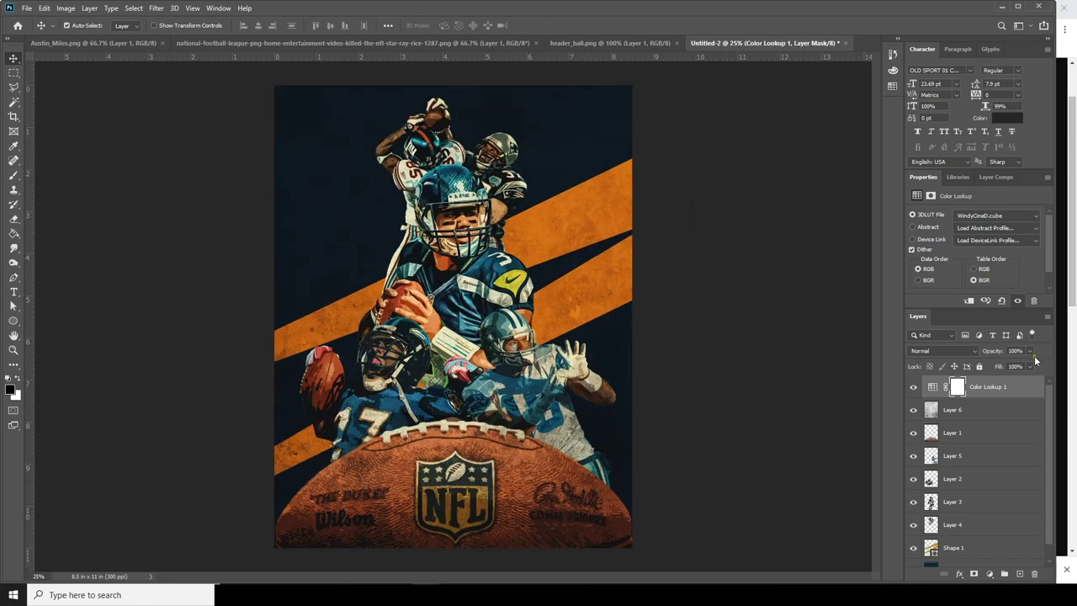
- Lower the Color Lookup adjustment layer's opacity to 50%
click(1028, 351)
click(1013, 364)
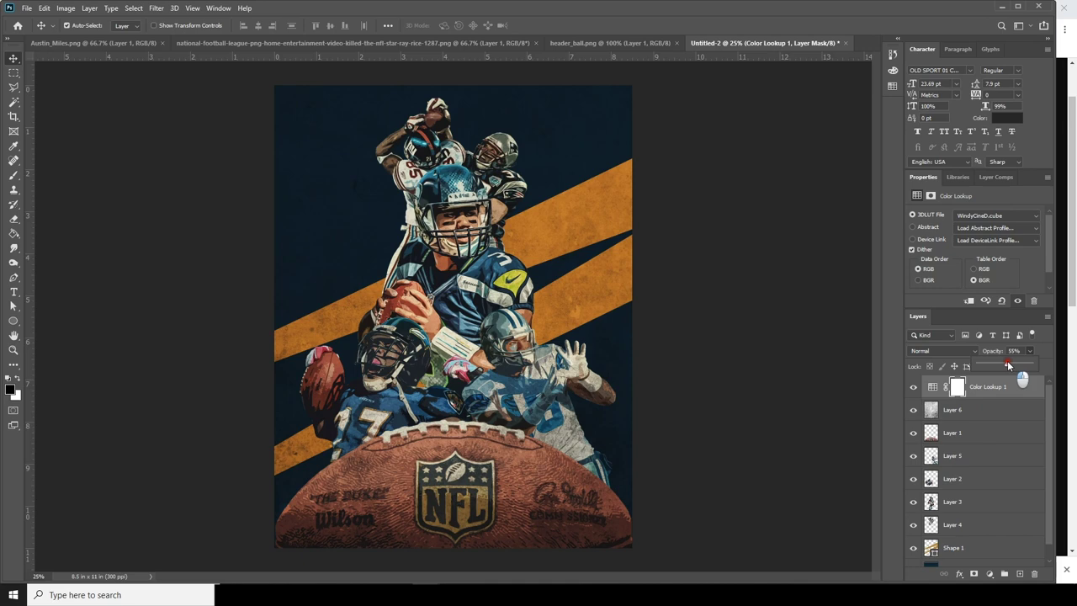
drag(1007, 363, 1005, 364)
- Add vertical text reading NFL on the dark blue background beside the uppermost players
click(13, 291)
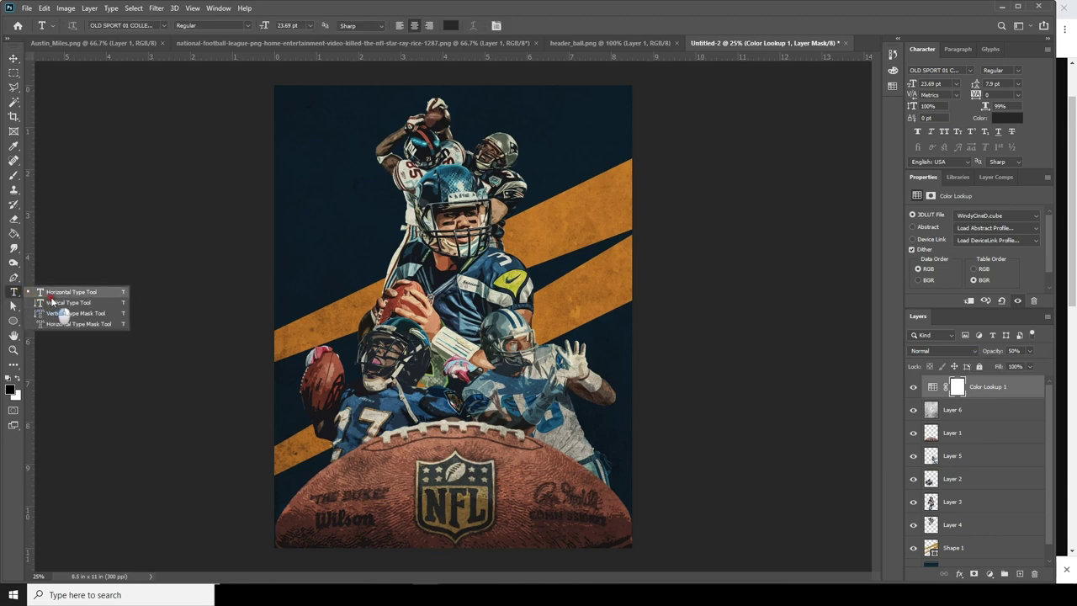
click(54, 301)
click(356, 201)
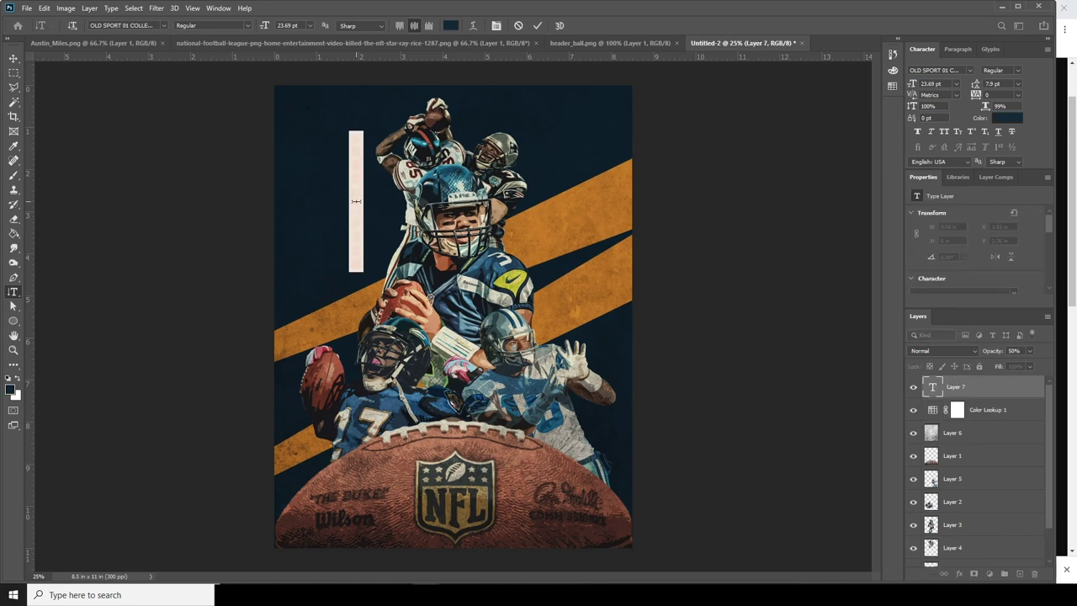
key(BackSpace)
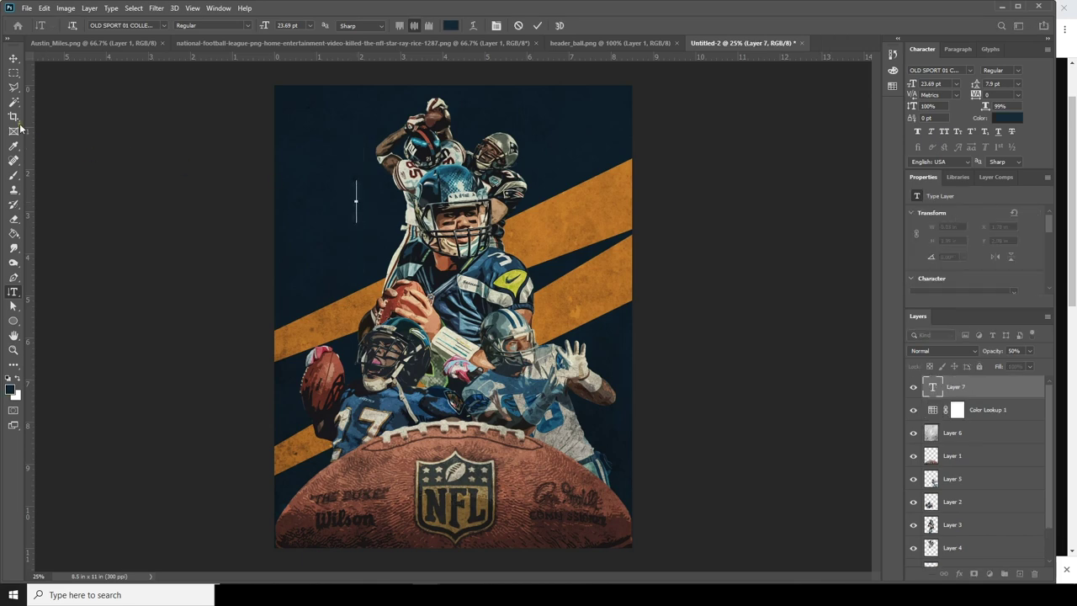
click(14, 58)
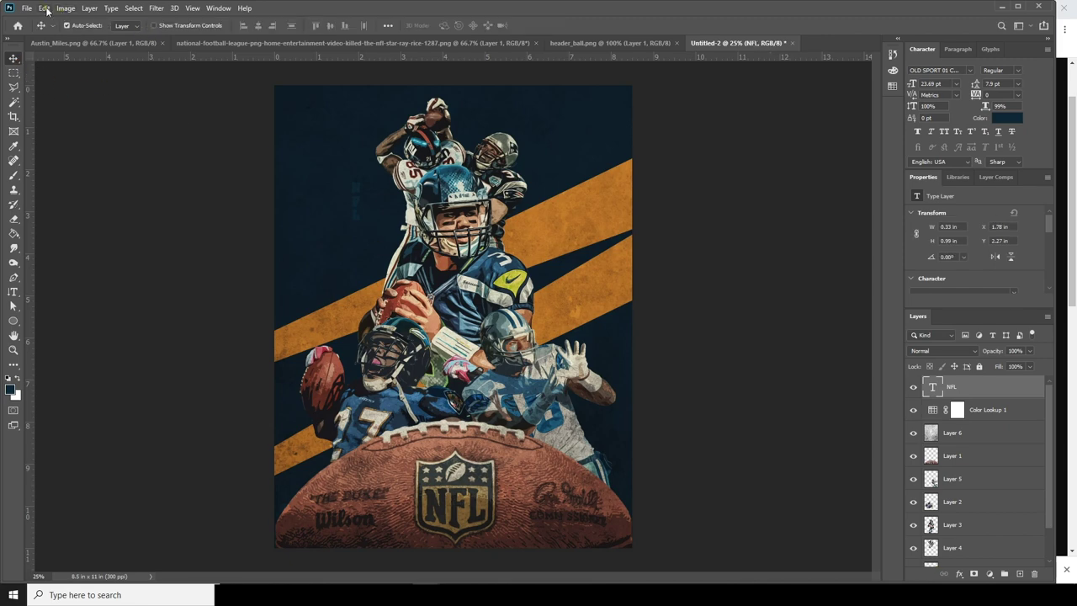
- Enlarge the vertical NFL text to about 1162% with Free Transform and center it on the poster
click(47, 11)
click(120, 250)
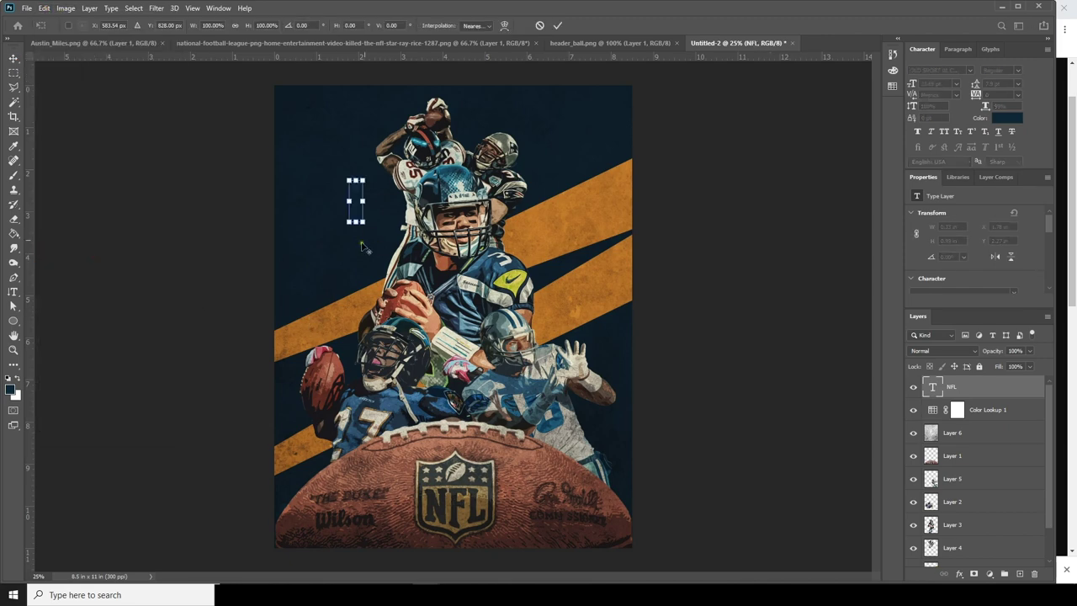
drag(363, 227, 494, 387)
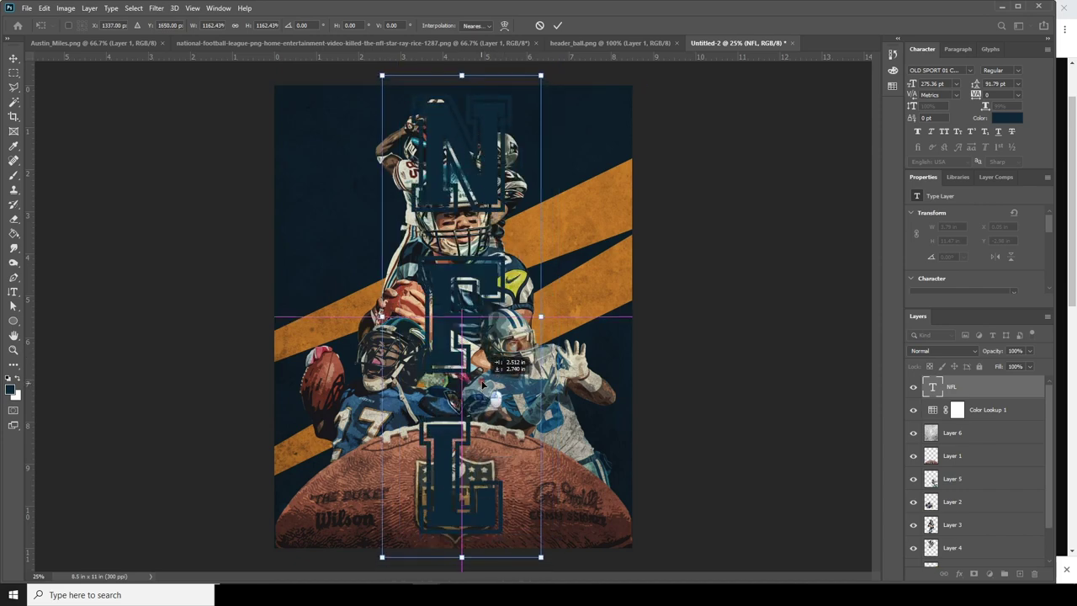
key(Return)
- Move the NFL text layer behind the players, directly above Shape 1, and set its color to white (ffffff)
drag(936, 389, 935, 535)
double_click(935, 535)
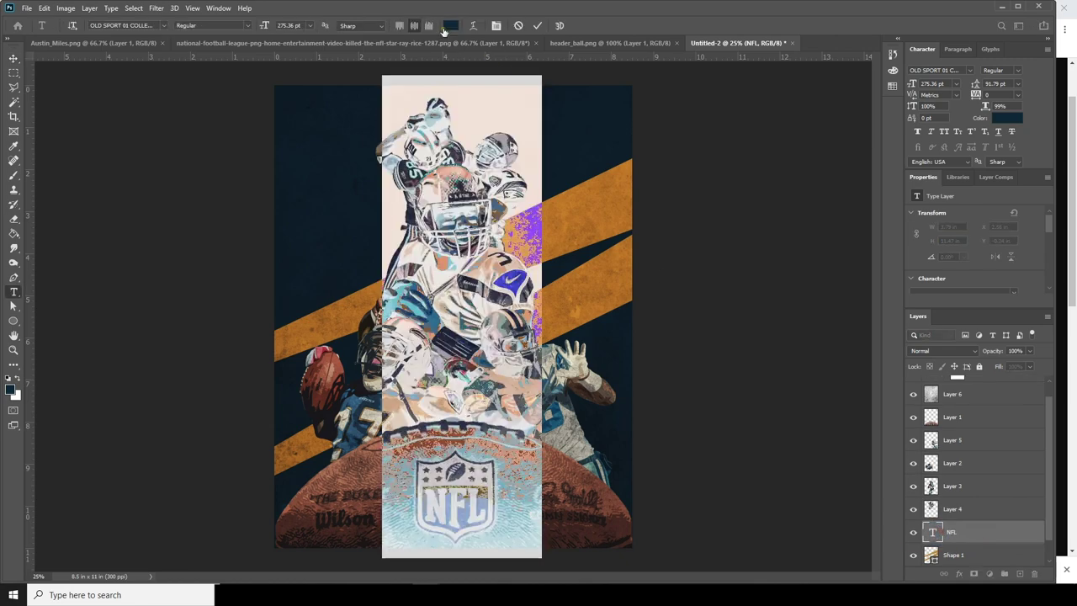
click(451, 25)
text(ffffff)
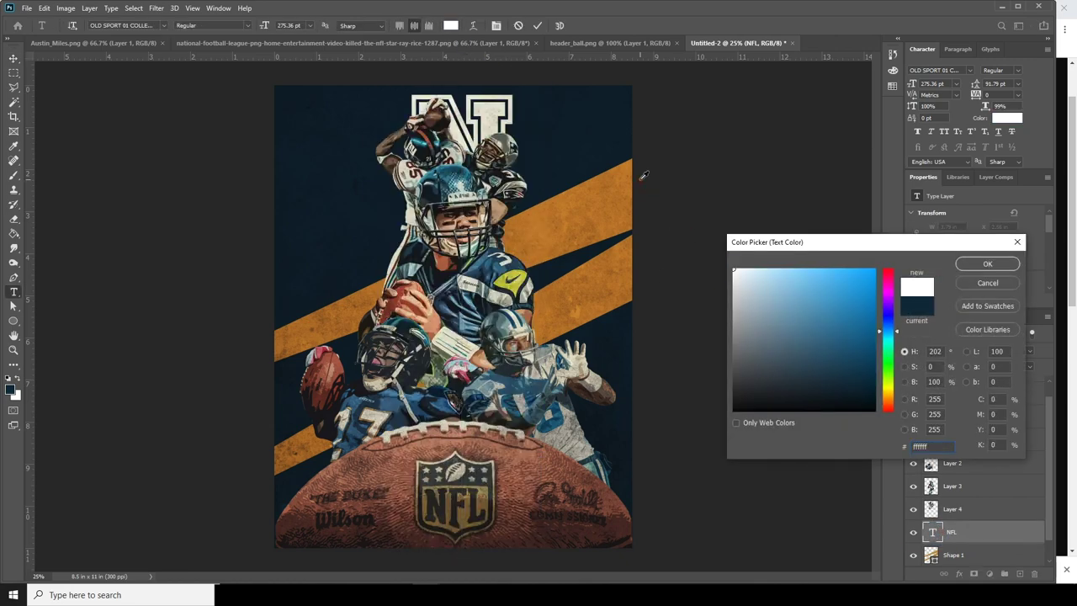
click(987, 263)
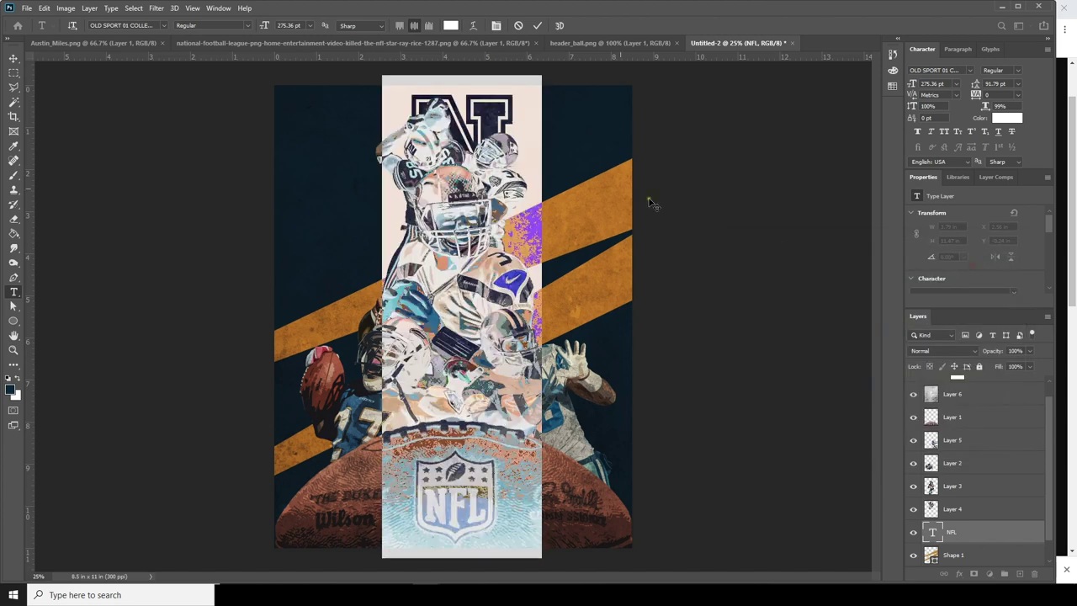
ctrl+click(306, 140)
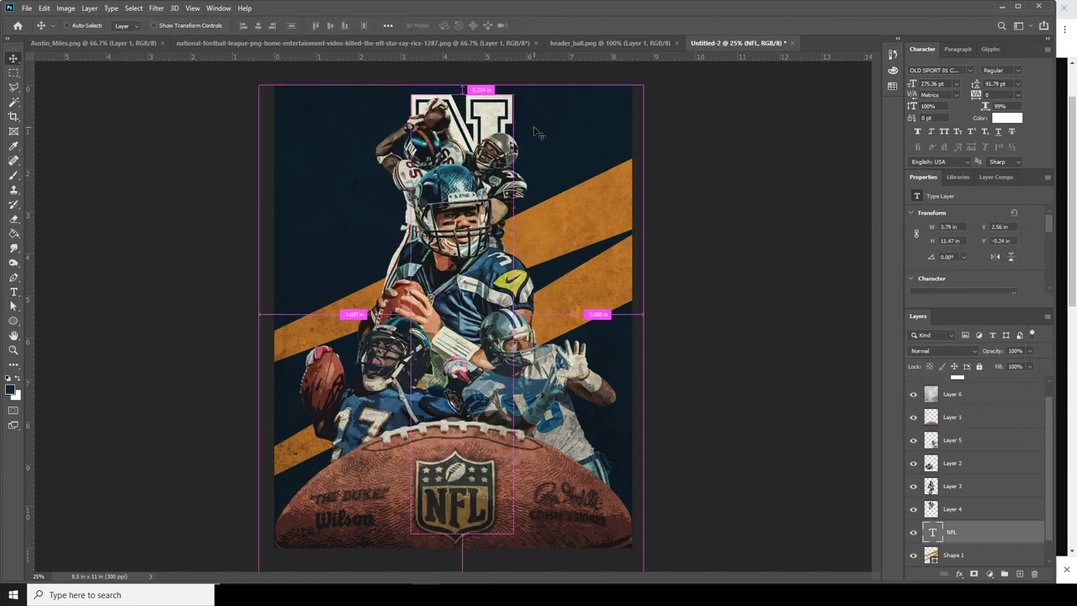
- Scale the vertical NFL text to about 55.6% and place it along the poster's upper left side, beside the players
key(ctrl+t)
drag(541, 76, 521, 137)
drag(503, 303, 378, 240)
drag(413, 85, 397, 132)
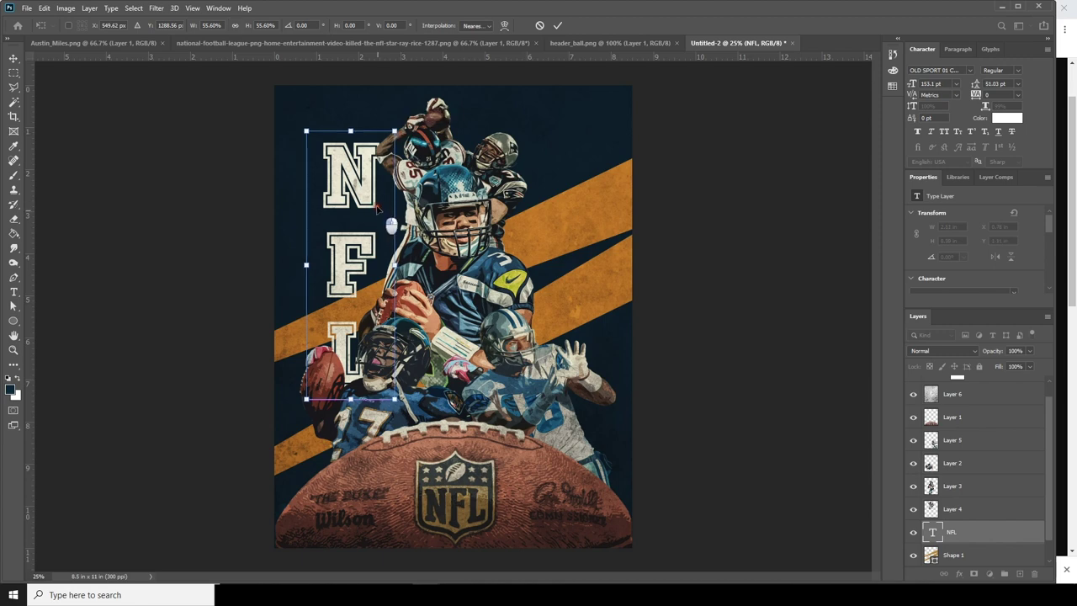
drag(376, 212, 375, 182)
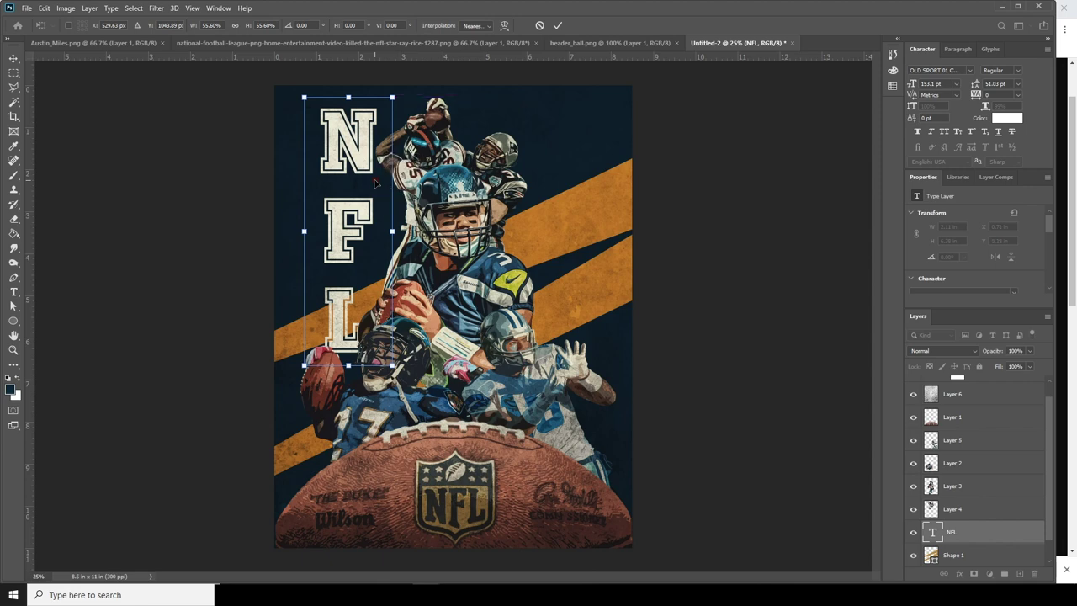
key(Return)
key(ctrl+minus)
key(ctrl+minus)
key(ctrl+plus)
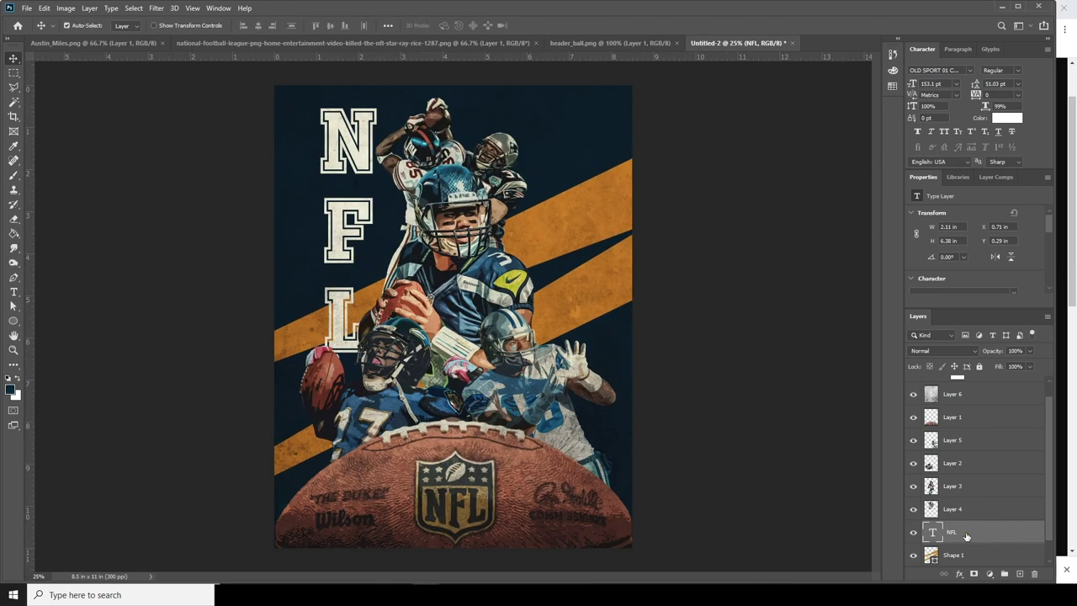
- Duplicate the NFL text layer and change the copy's wording to RETRO
drag(932, 534, 1020, 576)
double_click(931, 534)
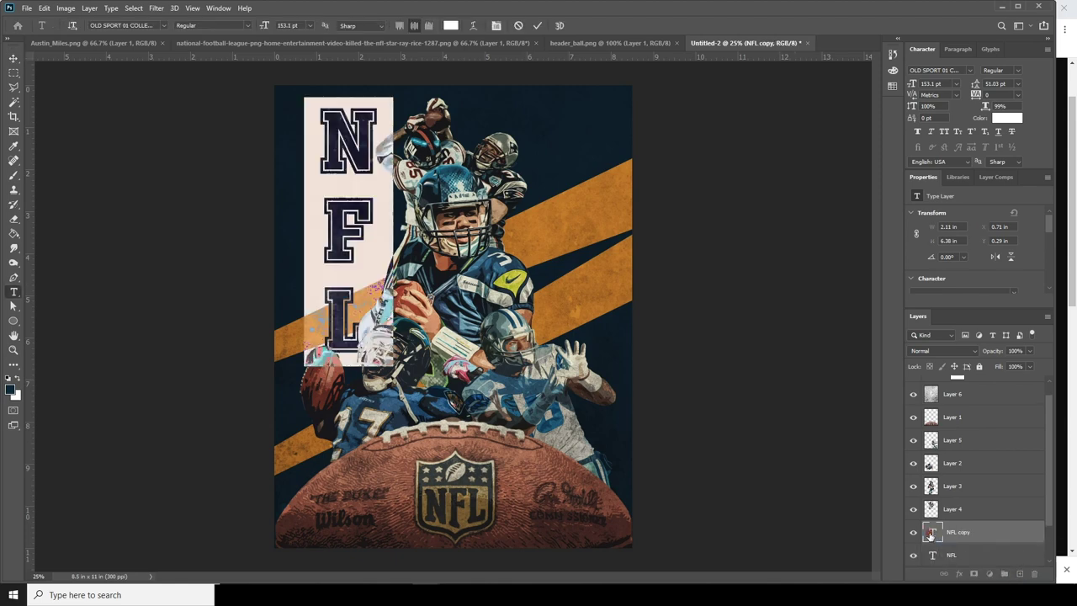
key(ctrl+h)
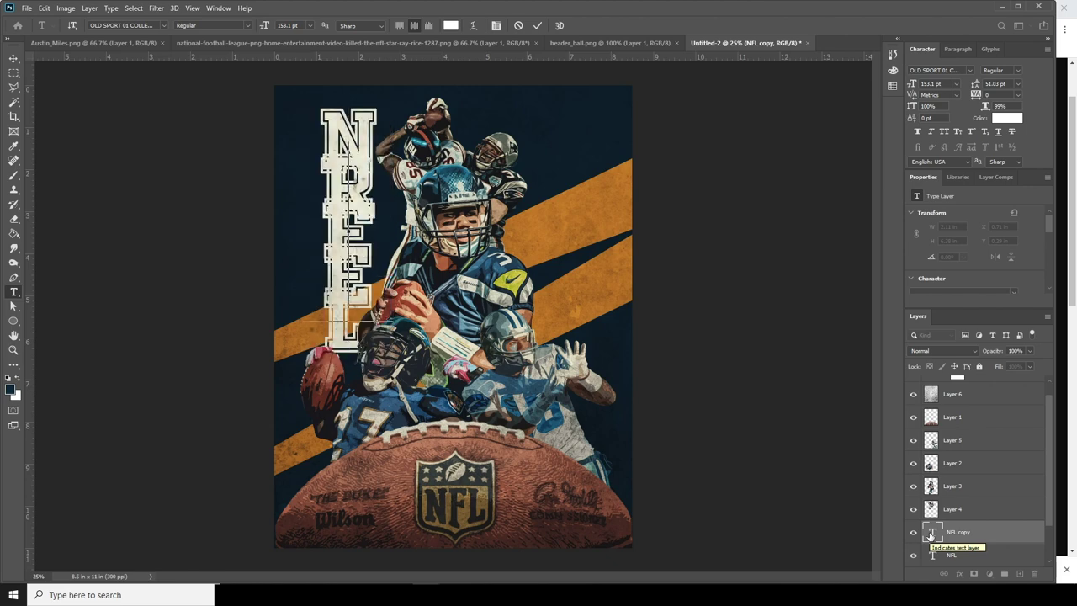
key(alt+Right)
key(alt+Right)
key(alt+Right)
key(alt+Right)
key(alt+Right)
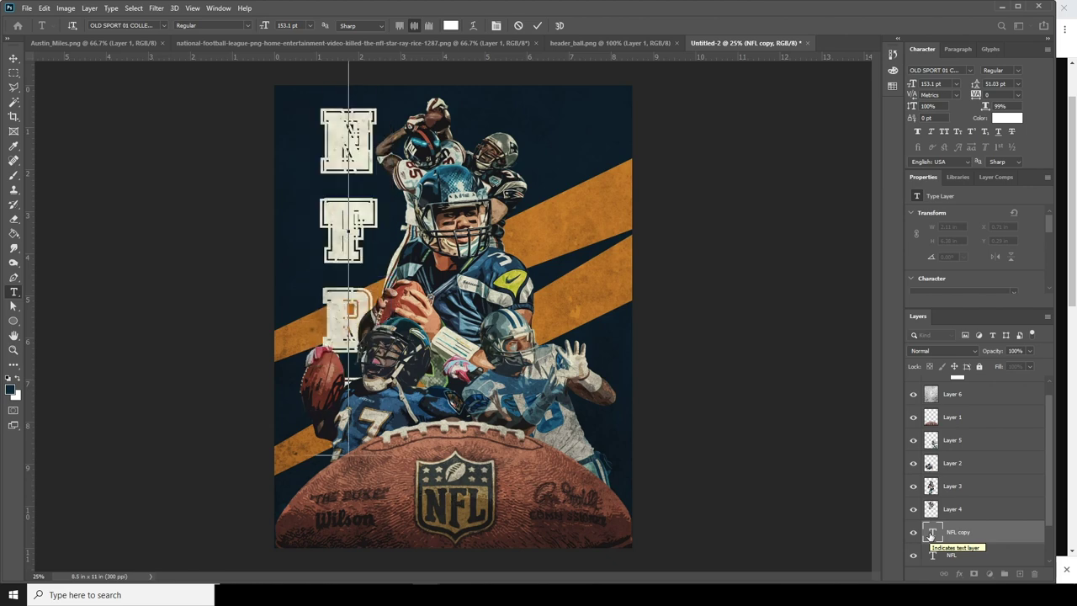
key(ctrl+Return)
- Scale the RETRO text to about 32.9% and place it just left of the NFL letters
key(ctrl+t)
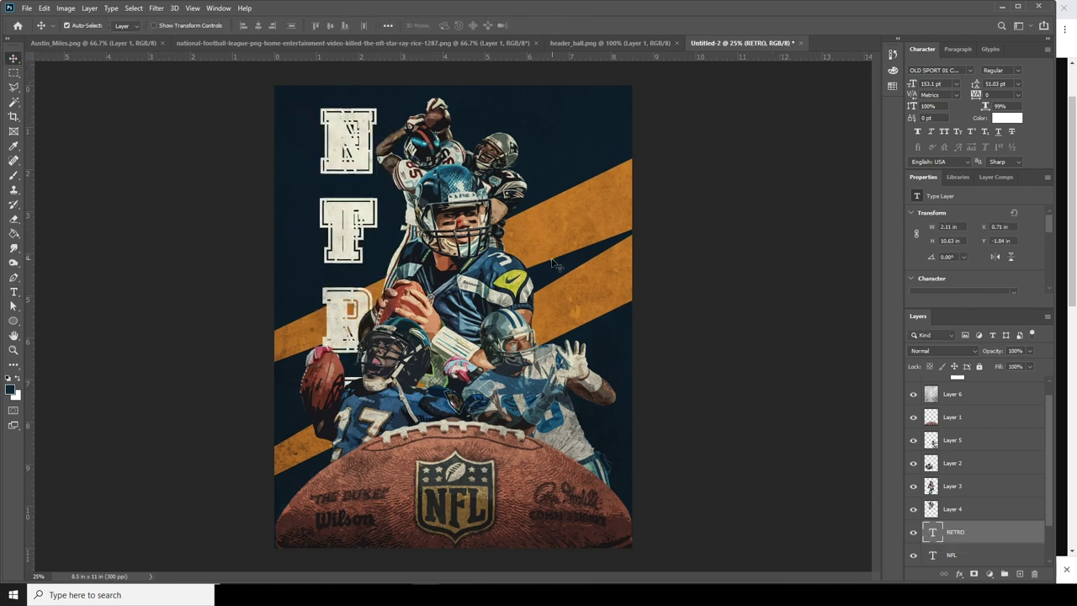
drag(378, 229, 581, 375)
drag(599, 142, 561, 337)
drag(555, 375, 313, 267)
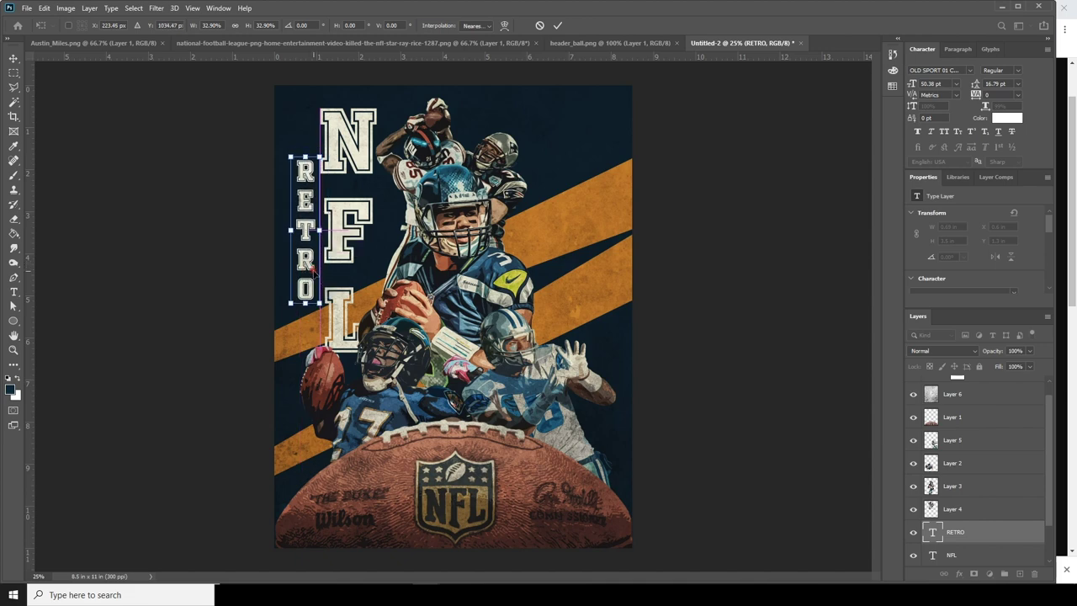
key(Return)
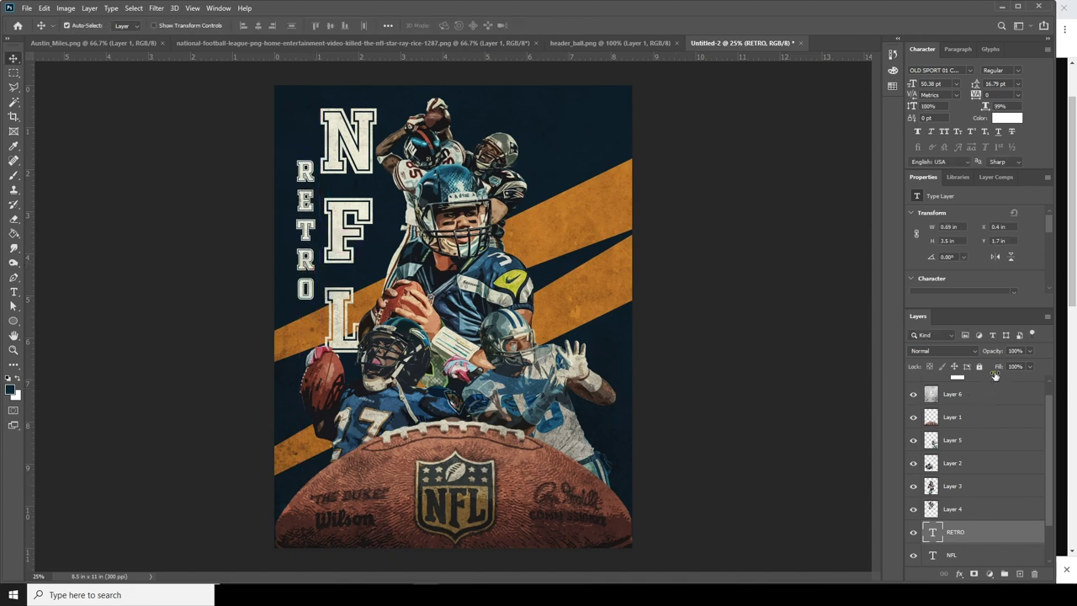
- Turn RETRO into outlined lettering by setting its fill to 0% and adding a 2 px gold inside stroke
click(1028, 366)
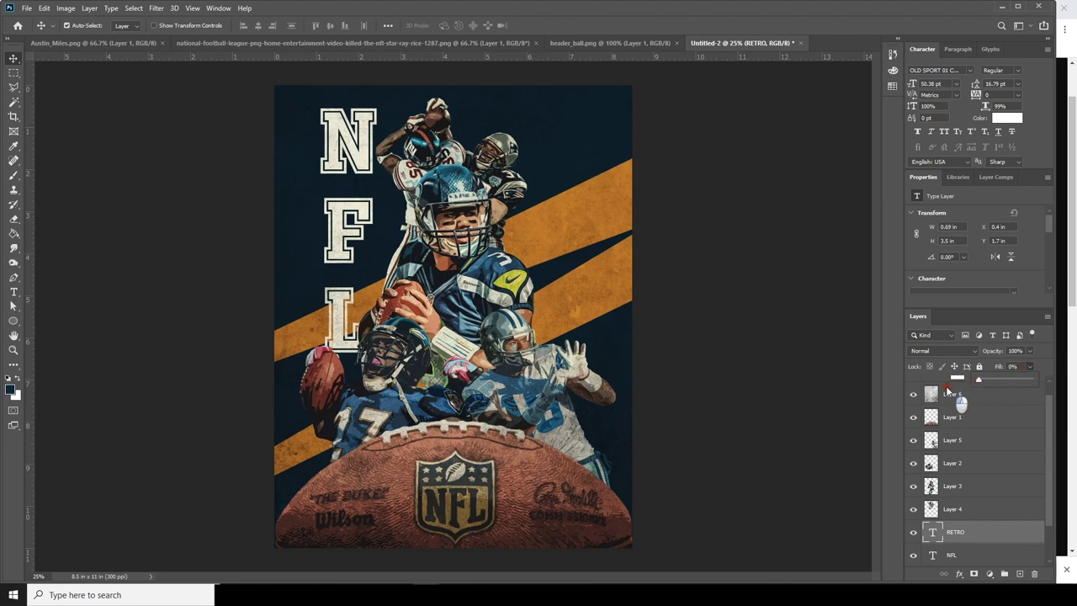
click(959, 573)
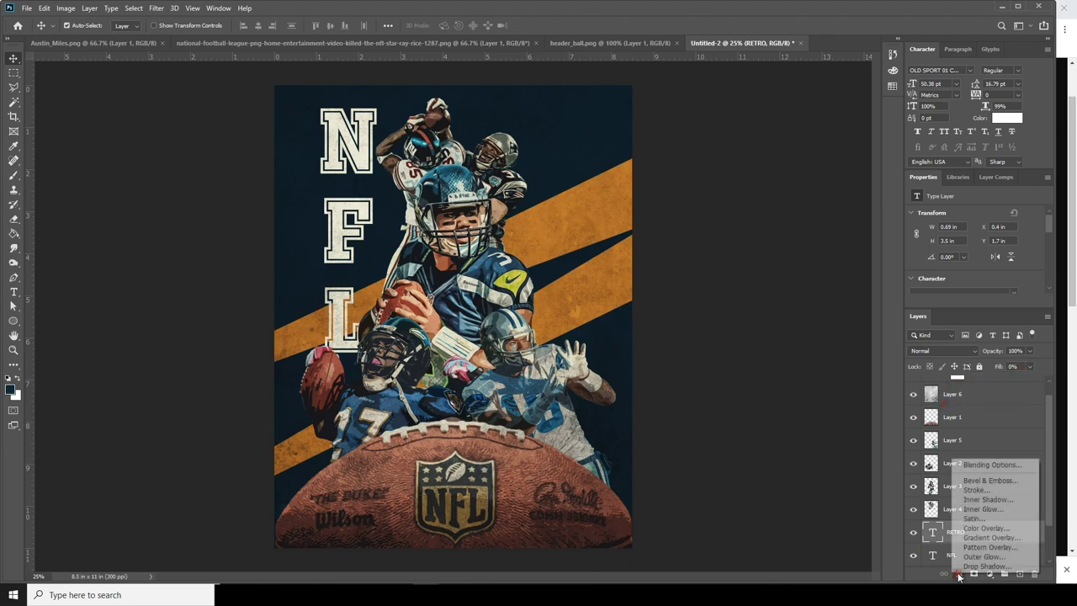
click(973, 490)
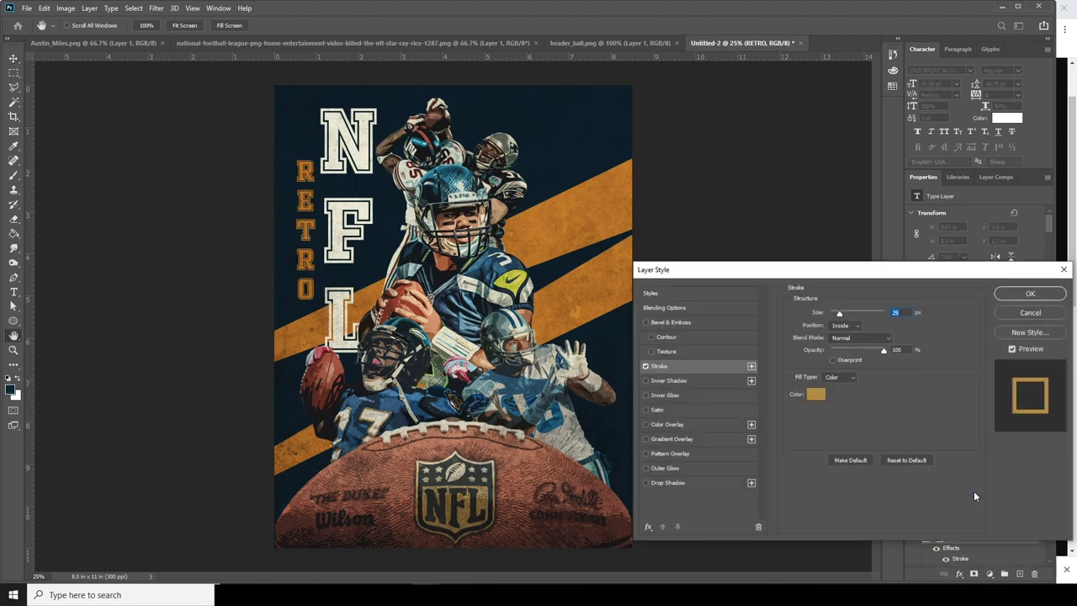
drag(838, 313, 830, 316)
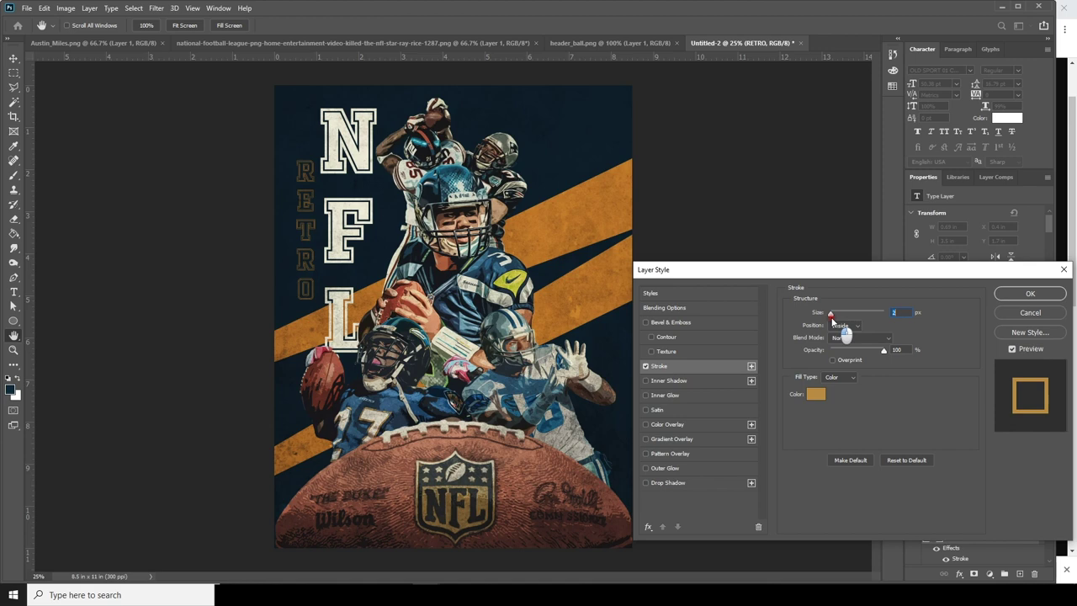
click(1030, 293)
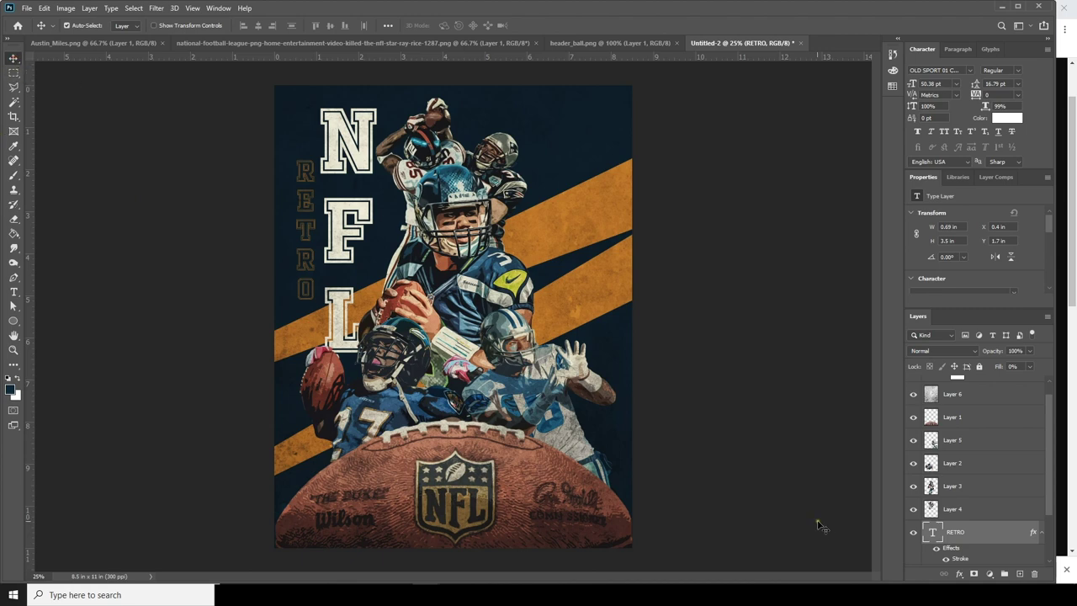
key(ctrl+minus)
key(ctrl+minus)
key(ctrl+plus)
key(ctrl+plus)
- Add the white Century Gothic line "WINDY STUDIO PHOTOSHOP TUTORIAL" over the football's lower part and shrink it to about 13.31 pt
click(13, 291)
click(376, 516)
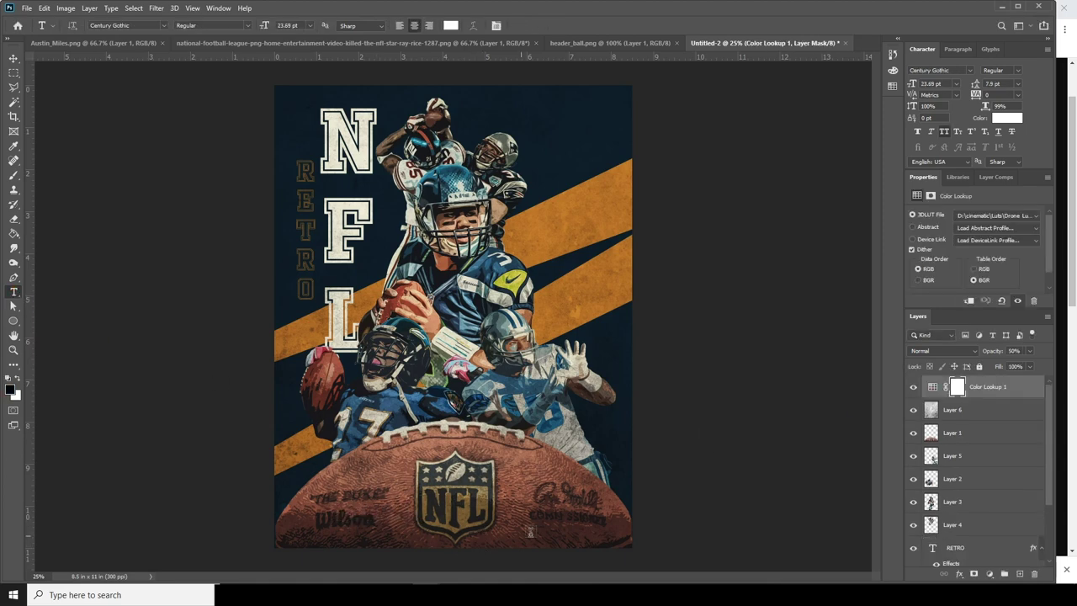
text(WINDY STUDIO PHOTOSHOP TUTORIAL)
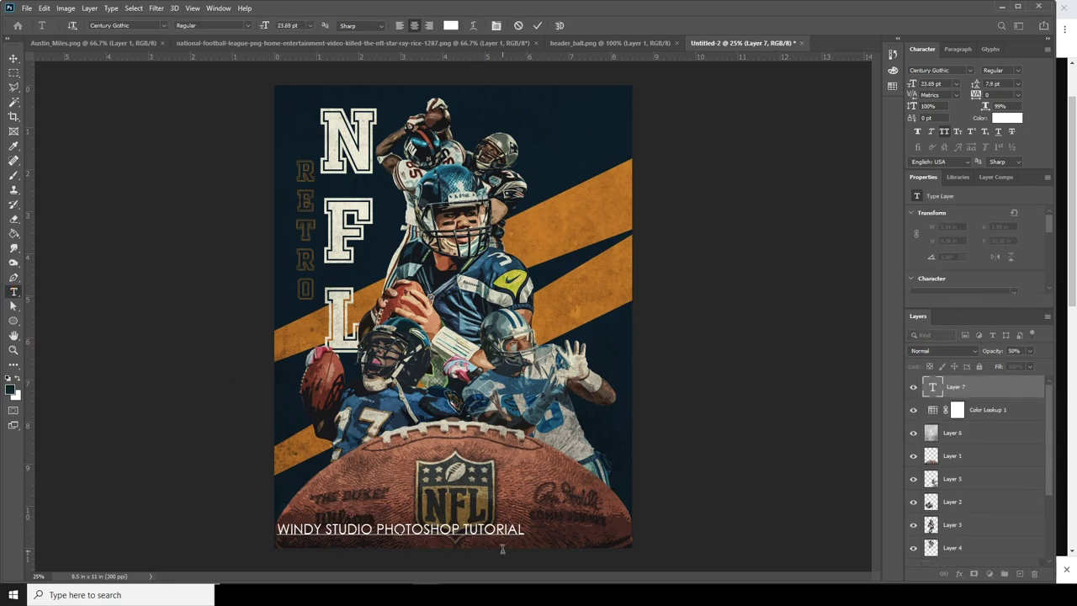
key(ctrl+Return)
key(ctrl+t)
drag(277, 528, 381, 530)
key(Return)
- Duplicate the studio credit line just below itself and change the copy to "FOLLOW US ON FACEBOOK , INSTAGRAM AND YOUTUBE"
key(ctrl+j)
double_click(932, 387)
text(FOLLOW US ON FACEBOOK AND INS)
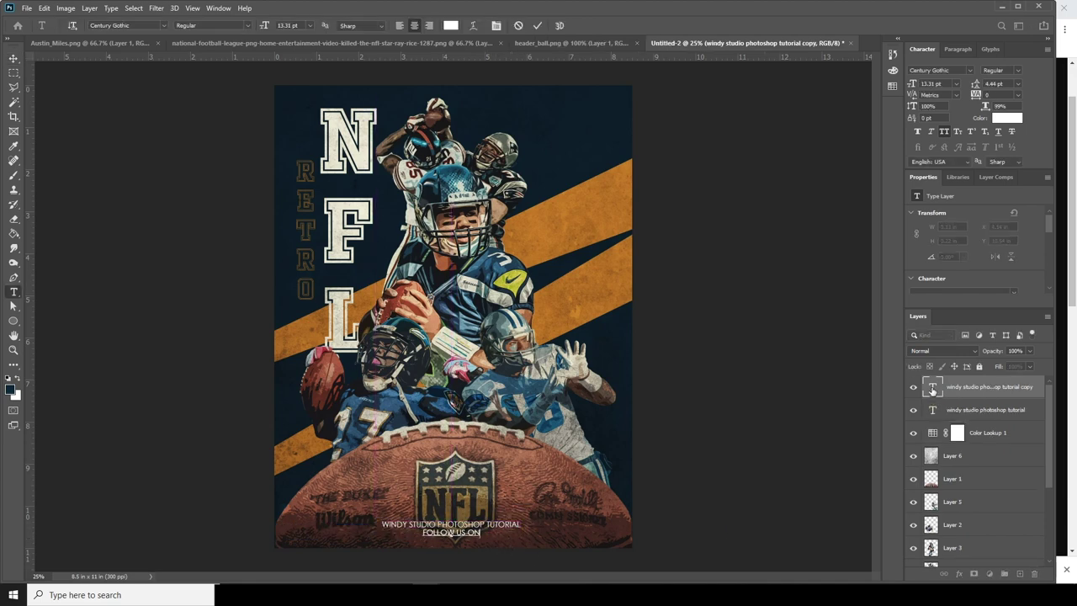
key(BackSpace)
key(BackSpace)
key(BackSpace)
key(BackSpace)
key(BackSpace)
key(BackSpace)
key(BackSpace)
key(BackSpace)
text(, INSTAGRAM AND YOUTUBE)
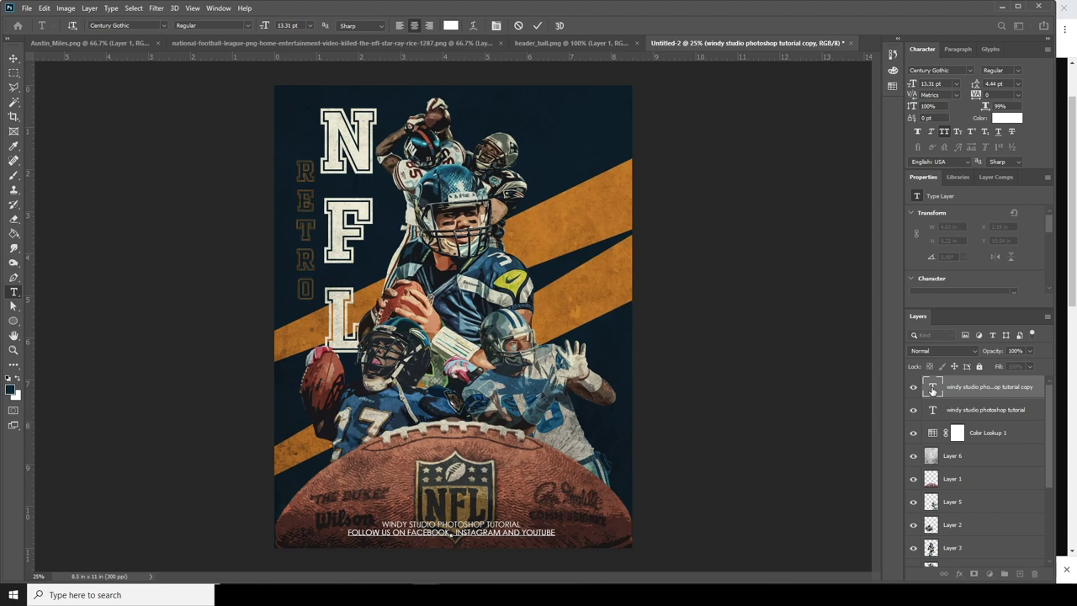
key(ctrl+Return)
- Shrink the social media line to about 10.31 pt, centered under the studio credit, and deselect all layers
key(ctrl+t)
drag(555, 536, 531, 534)
key(Return)
key(v)
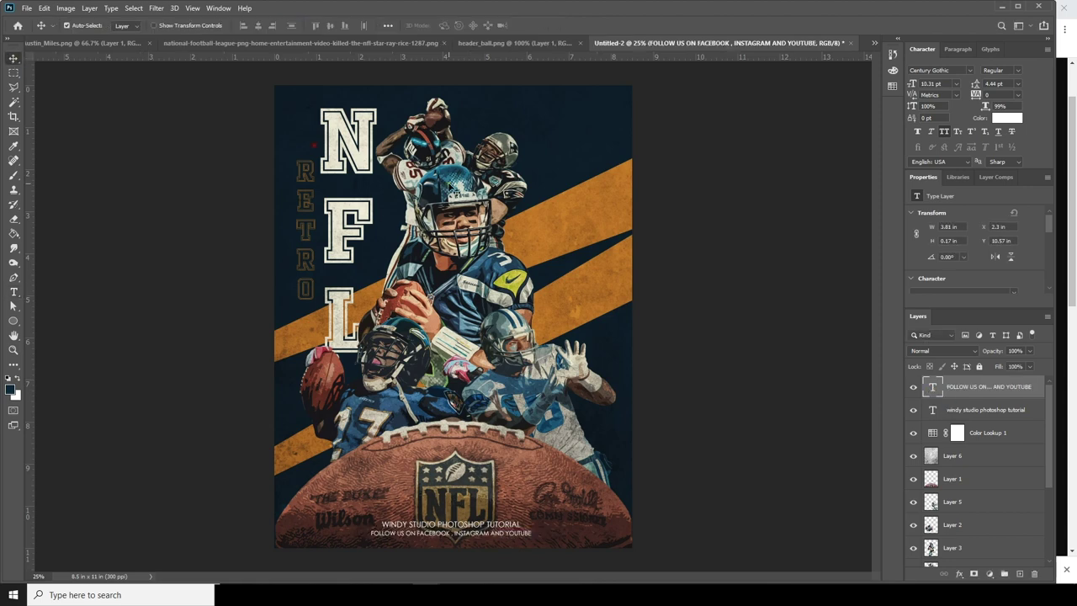
click(713, 375)
key(ctrl+minus)
key(ctrl+minus)
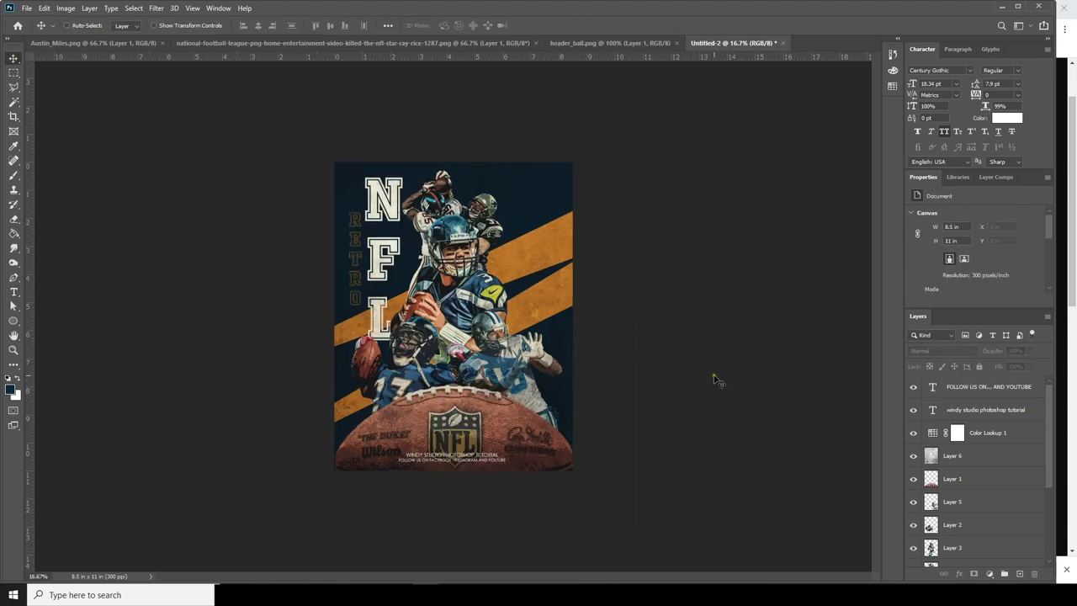
key(ctrl+plus)
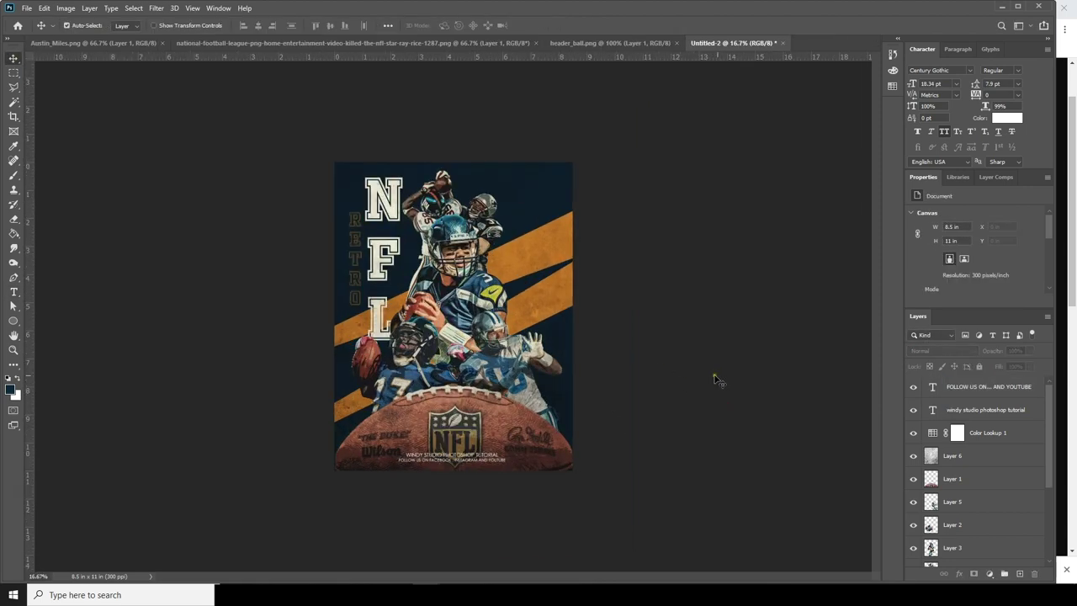